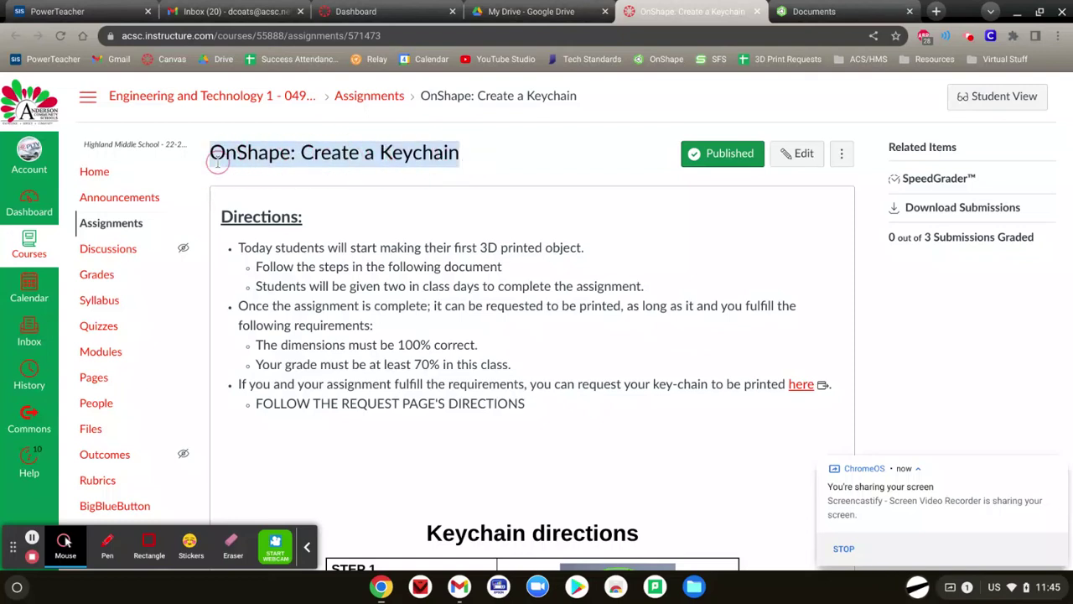
- Review the keychain assignment's requirements and its step-by-step drawing directions
click(434, 330)
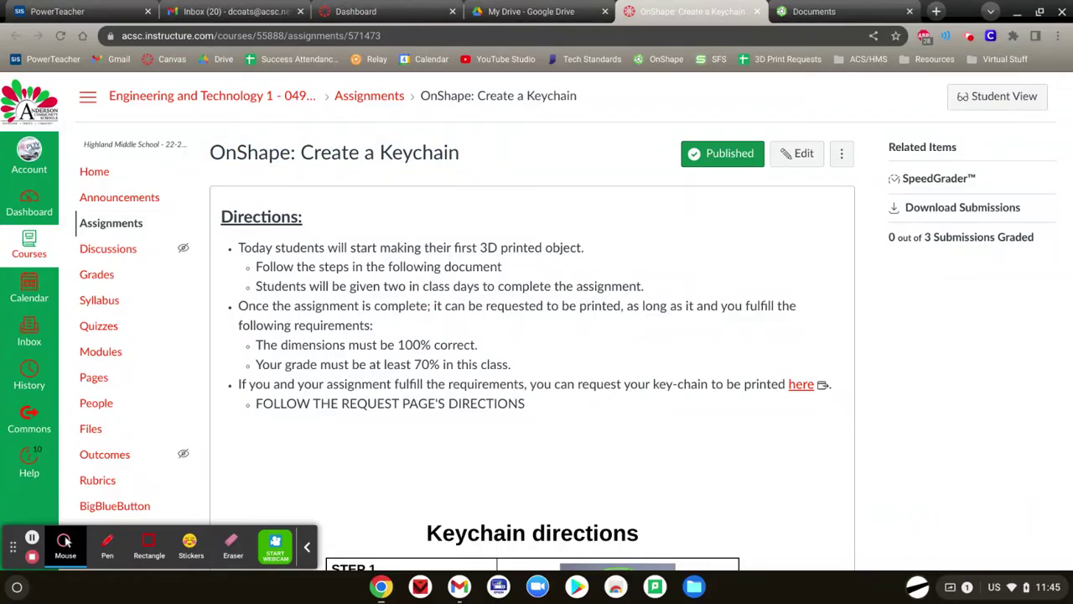
scroll(929, 430, down, 2)
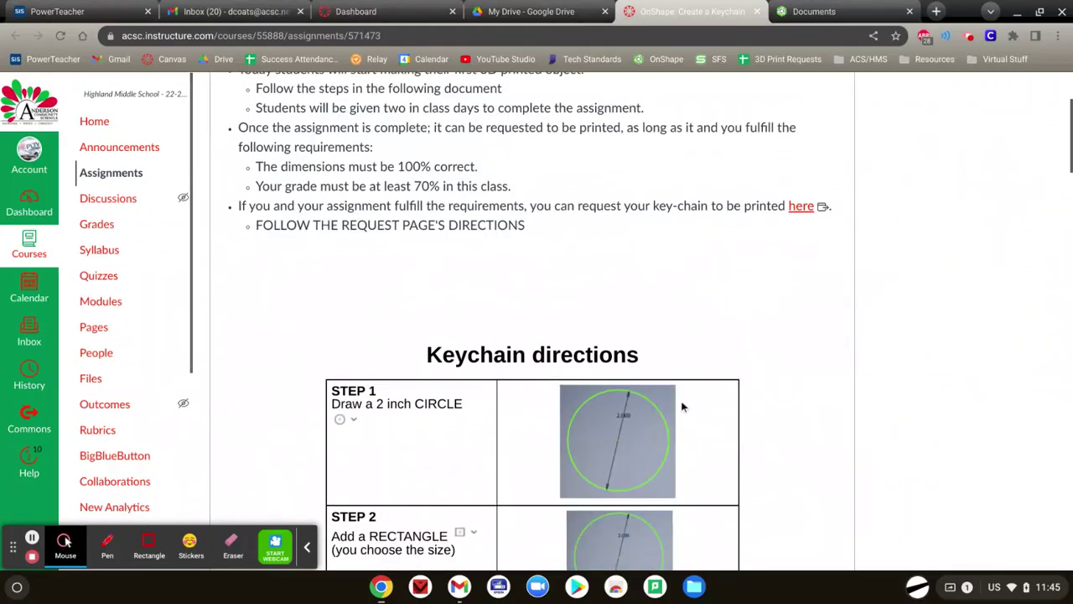
scroll(603, 475, down, 15)
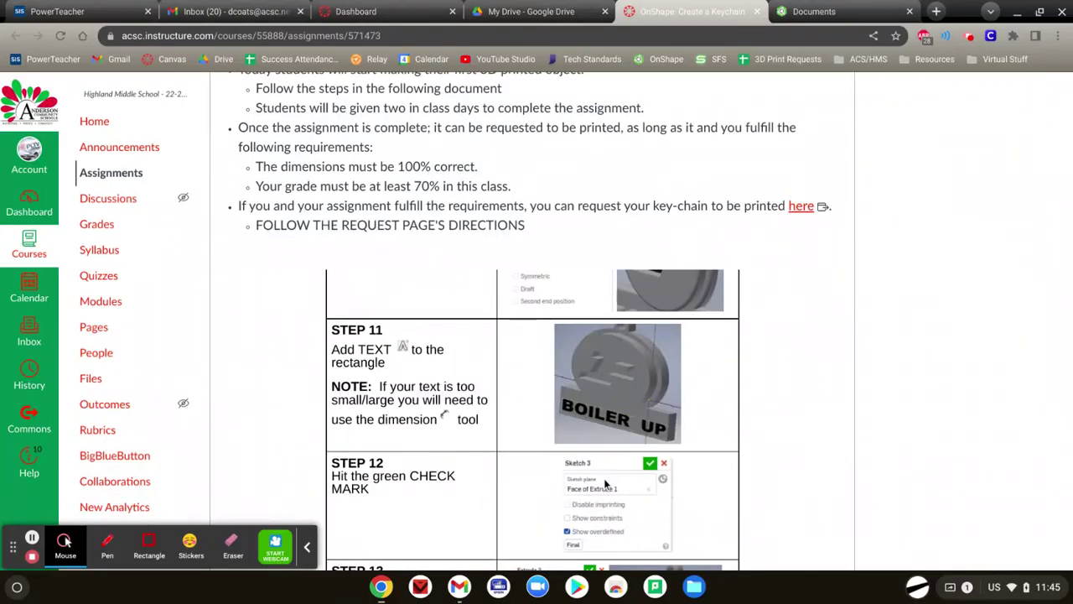
scroll(604, 478, down, 8)
scroll(604, 478, up, 4)
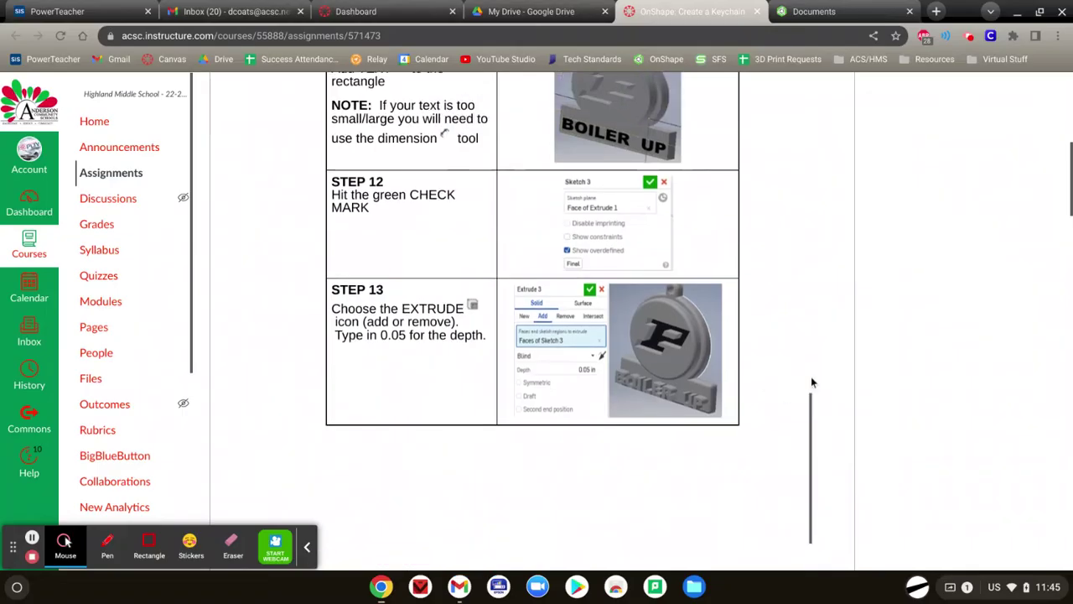
scroll(689, 378, up, 12)
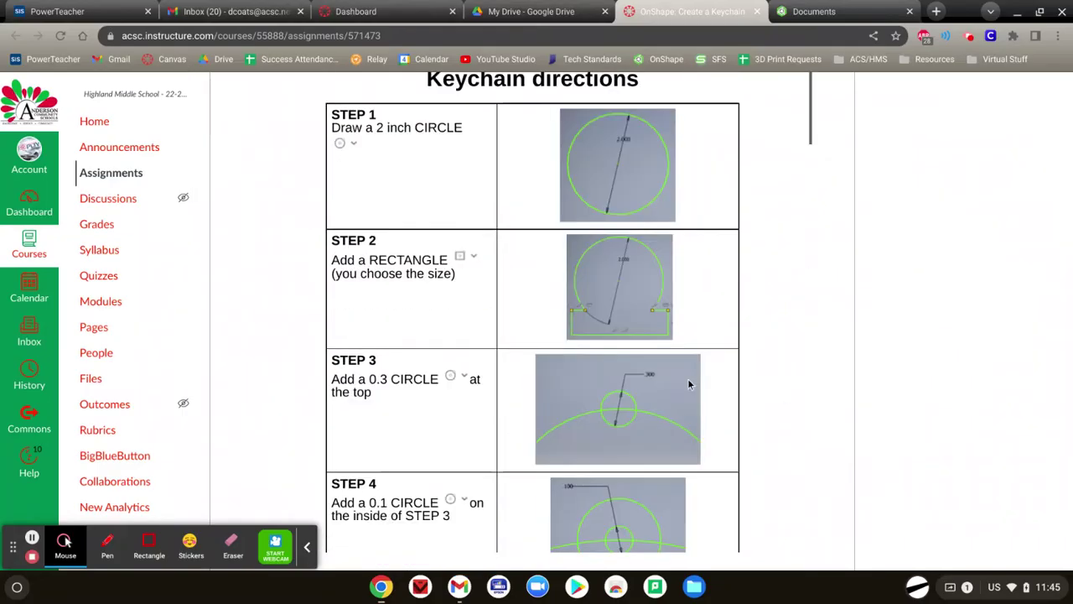
scroll(906, 389, up, 4)
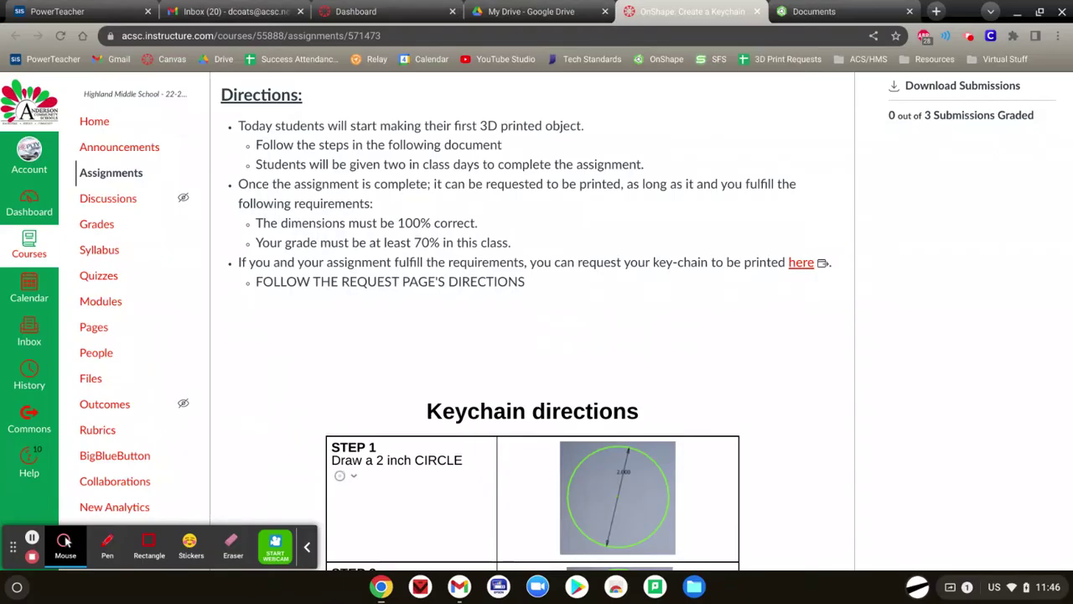
scroll(613, 262, up, 1)
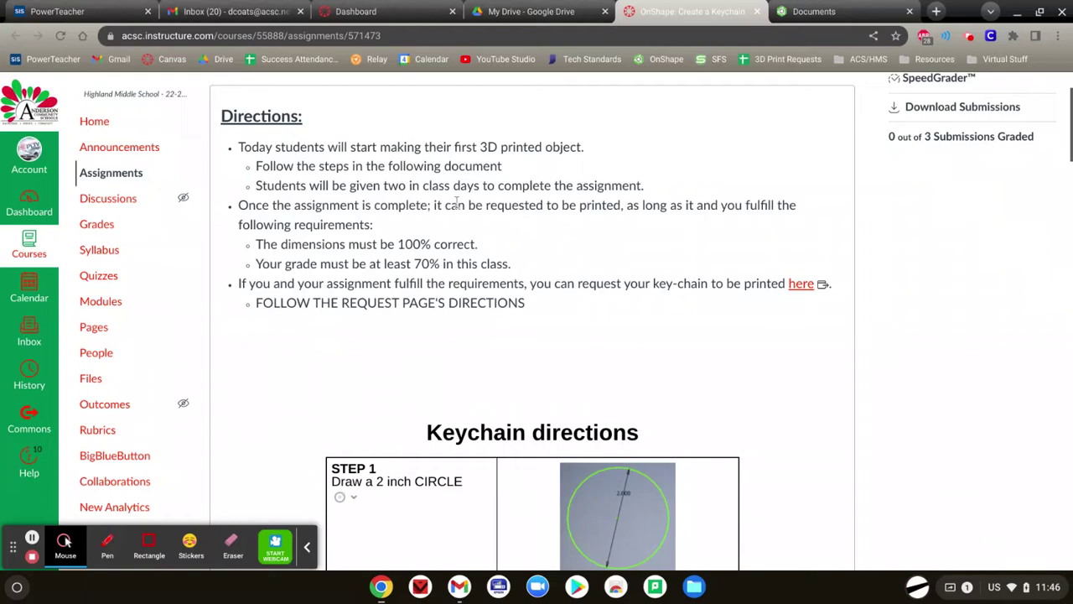
- Look through the remaining keychain steps, the images to choose from and the note about getting other ideas approved
scroll(829, 466, down, 5)
scroll(520, 245, down, 10)
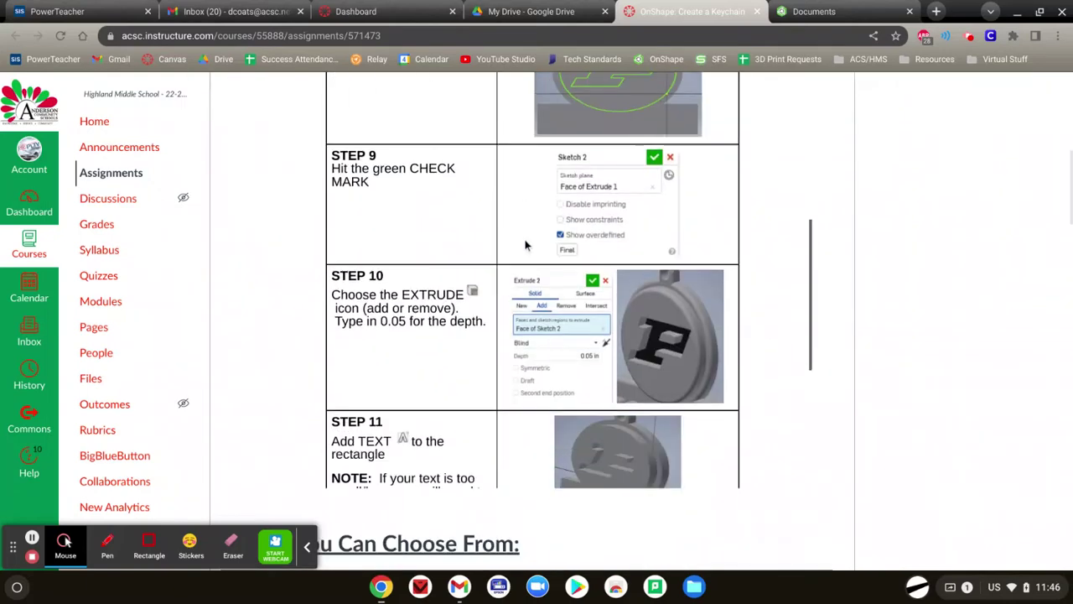
scroll(1004, 447, up, 10)
scroll(1002, 440, down, 10)
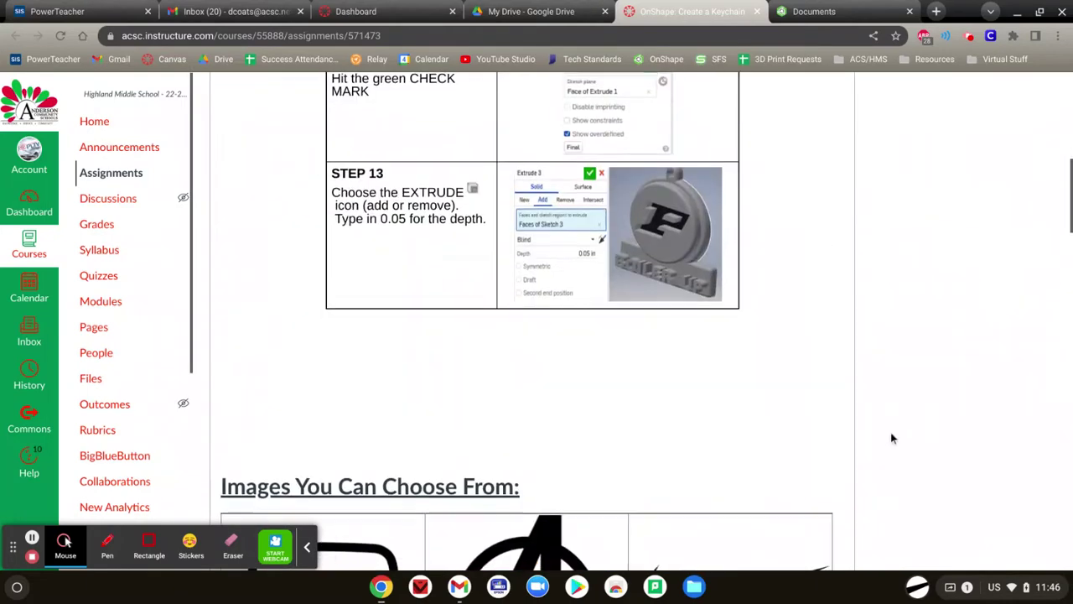
scroll(464, 355, down, 7)
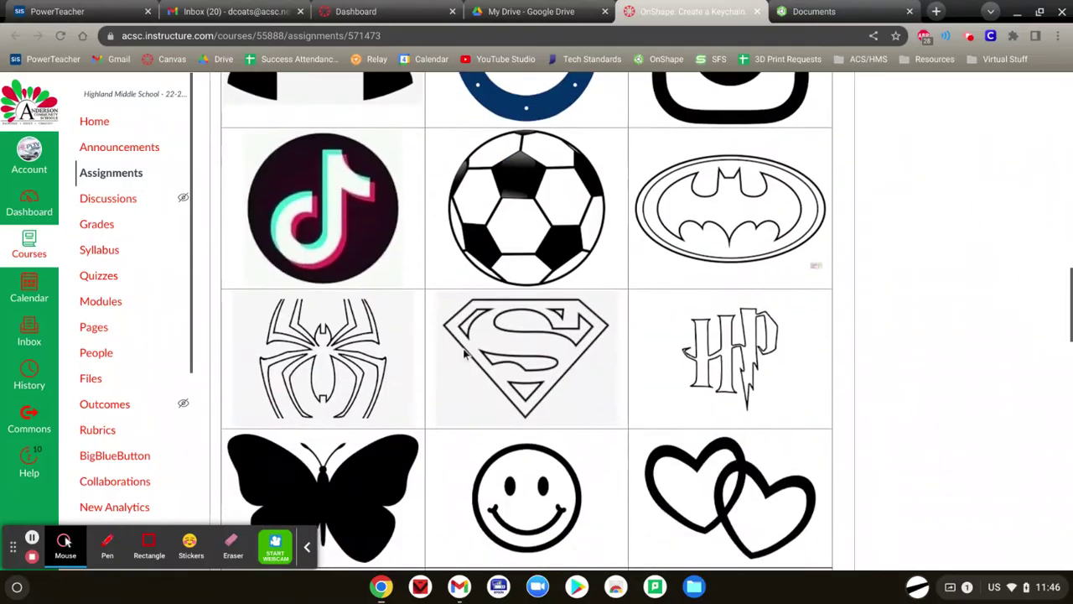
scroll(464, 353, up, 4)
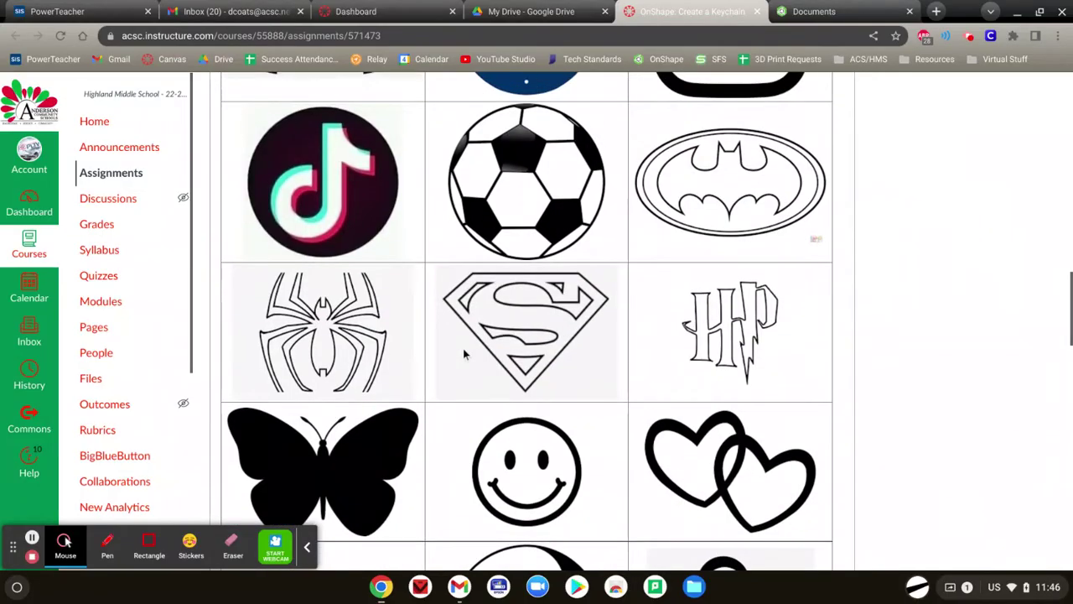
scroll(693, 350, down, 3)
scroll(692, 350, down, 3)
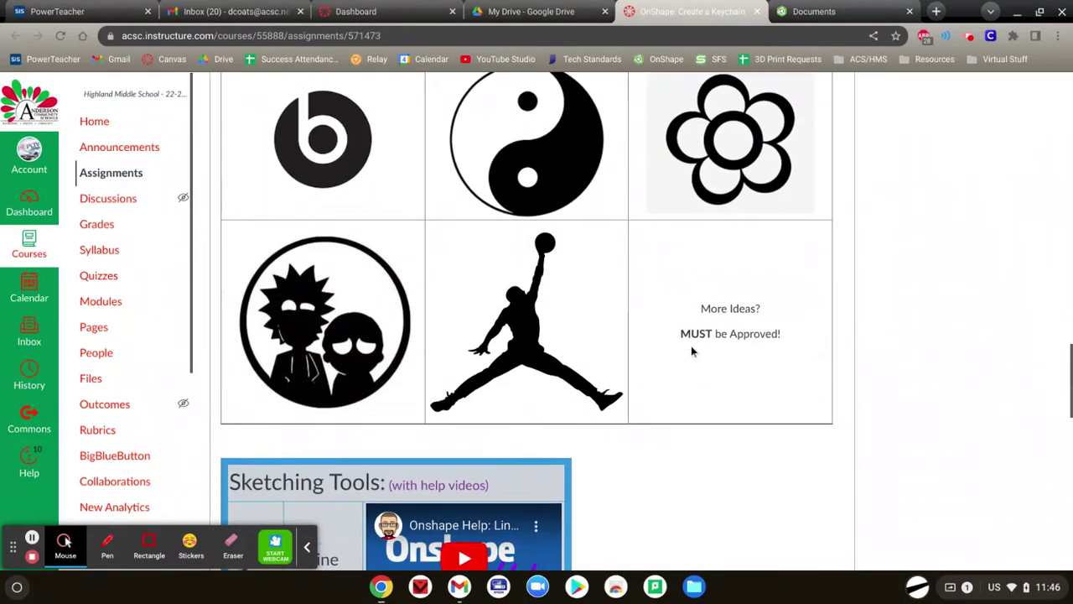
drag(794, 340, 690, 317)
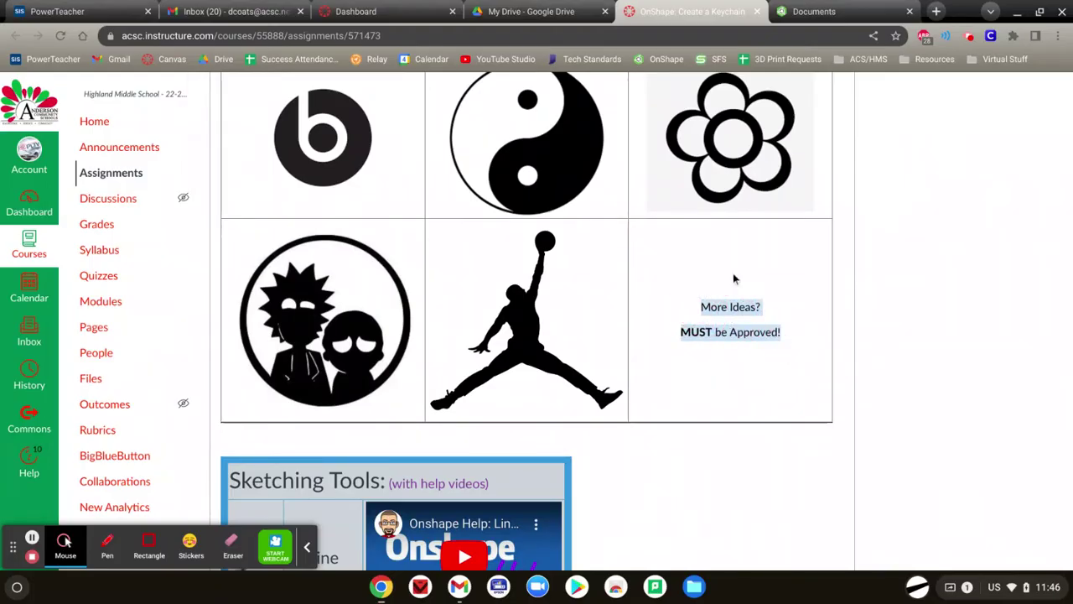
click(733, 273)
scroll(733, 273, down, 10)
scroll(734, 279, up, 5)
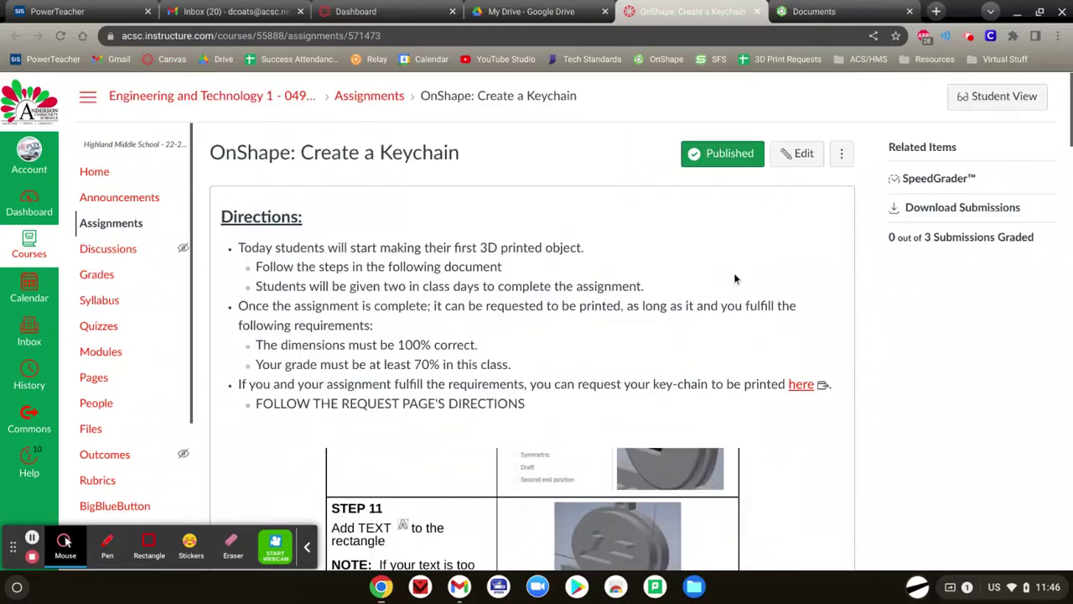
- Switch to Onshape and create a new document named Example Keychain
click(847, 11)
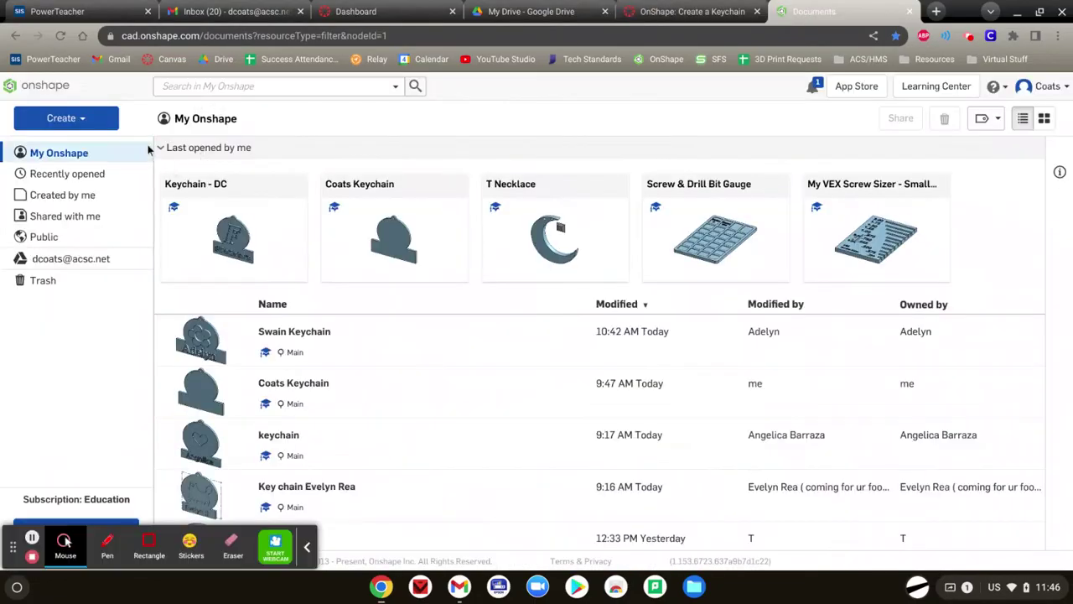
click(53, 117)
click(65, 144)
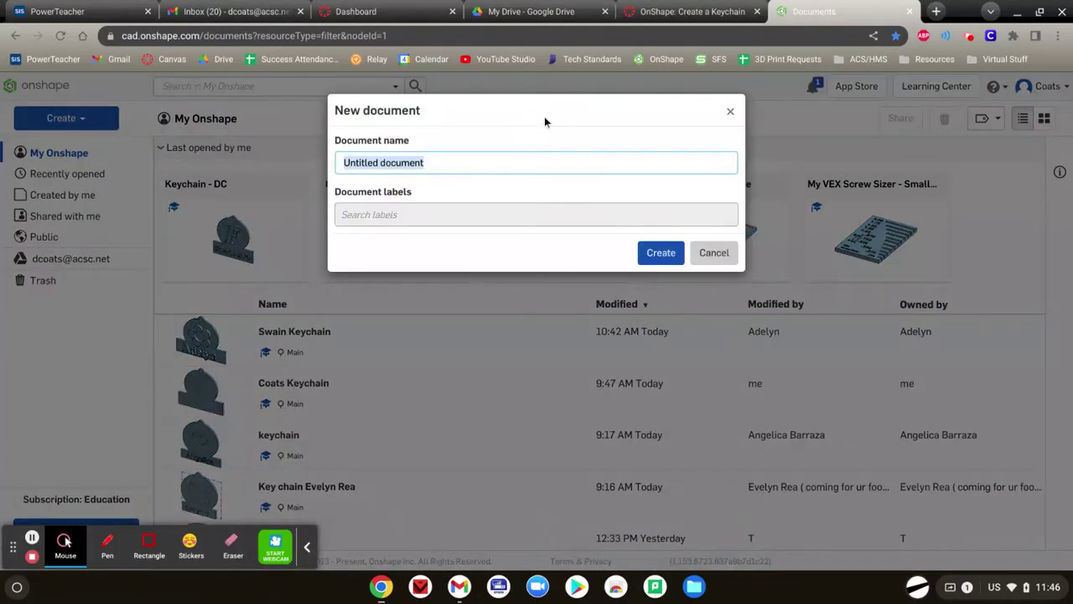
text(Example)
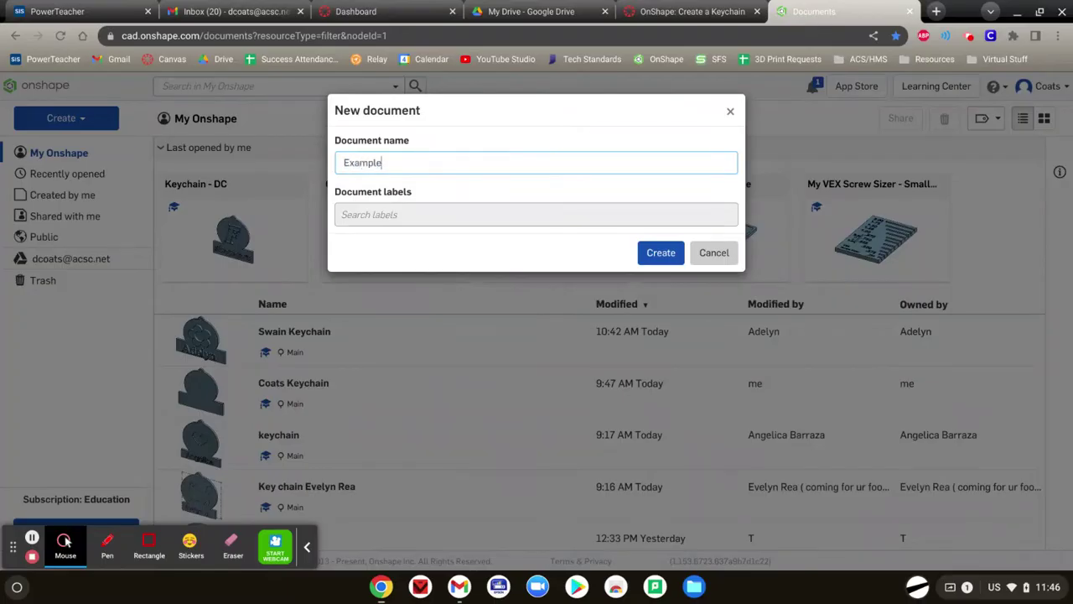
text( Keychain)
key(Return)
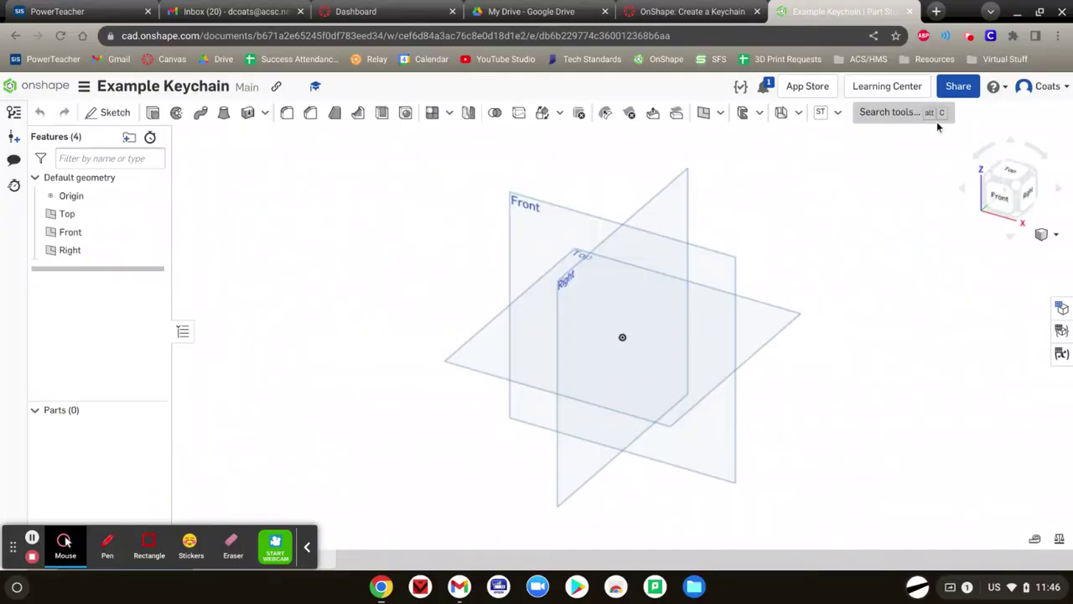
- Start a sketch on the Front plane and draw a 2 inch diameter circle centred on the origin
click(998, 200)
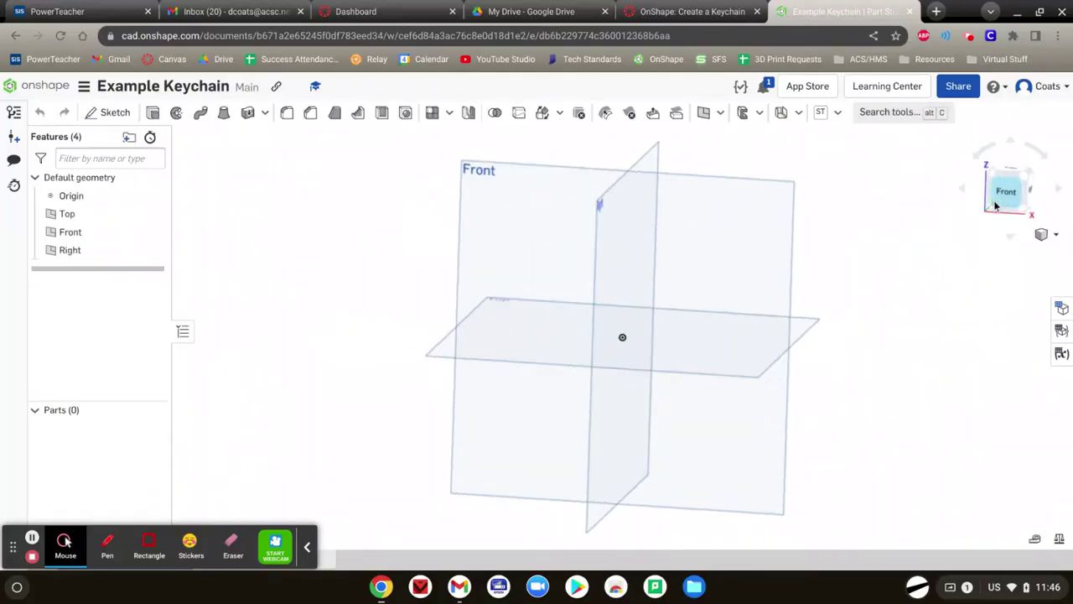
click(115, 113)
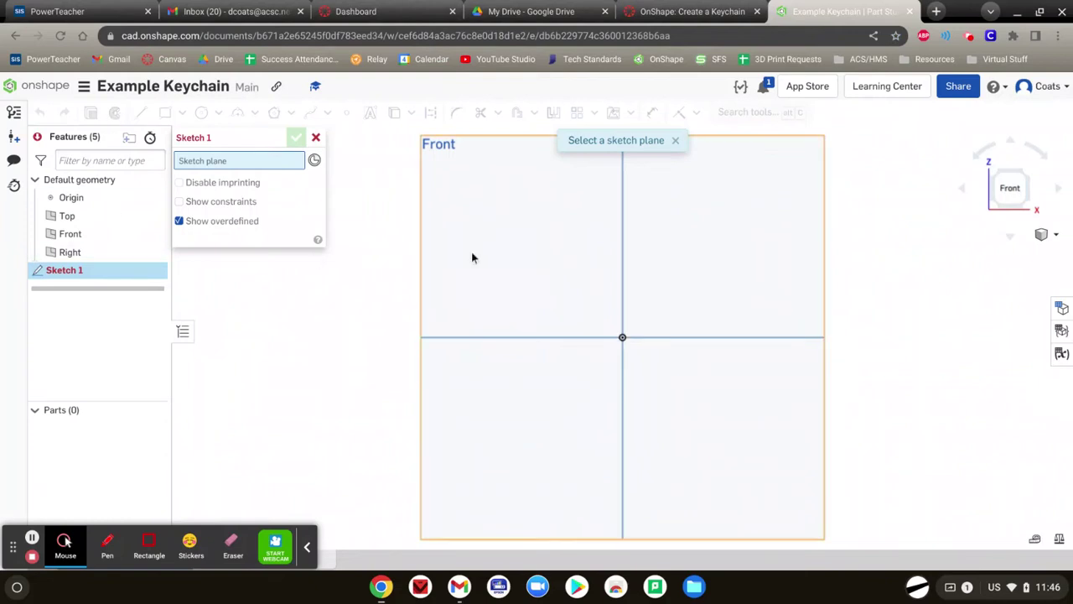
click(493, 250)
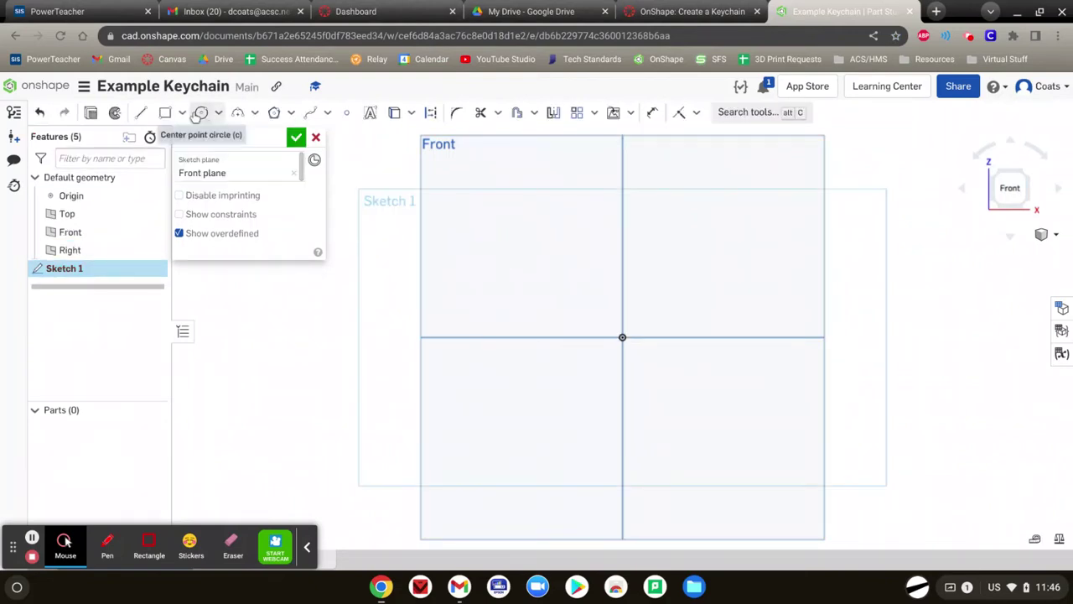
click(202, 113)
click(622, 337)
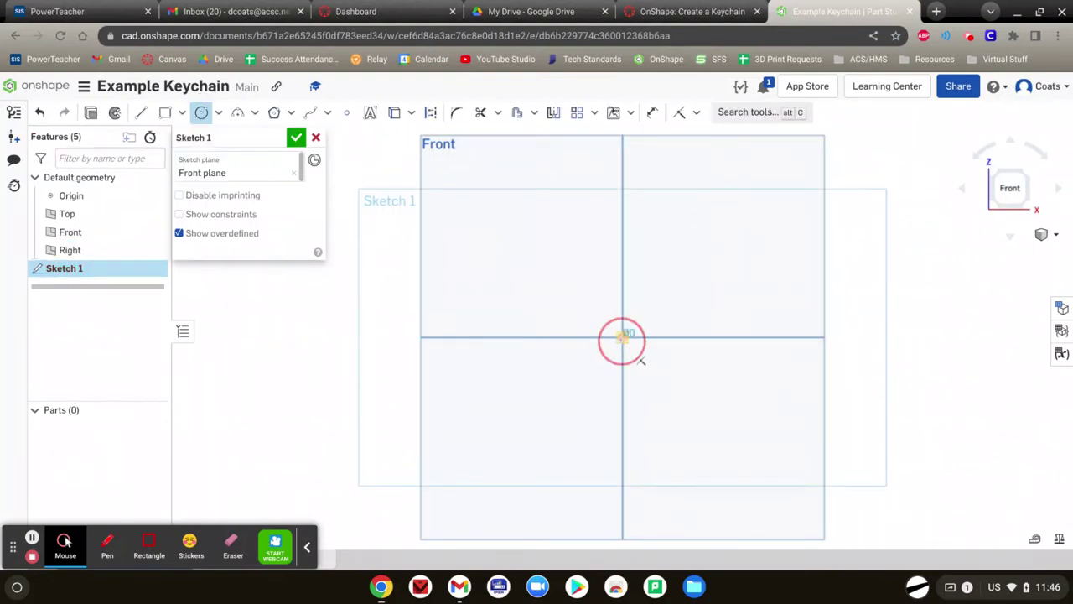
click(674, 256)
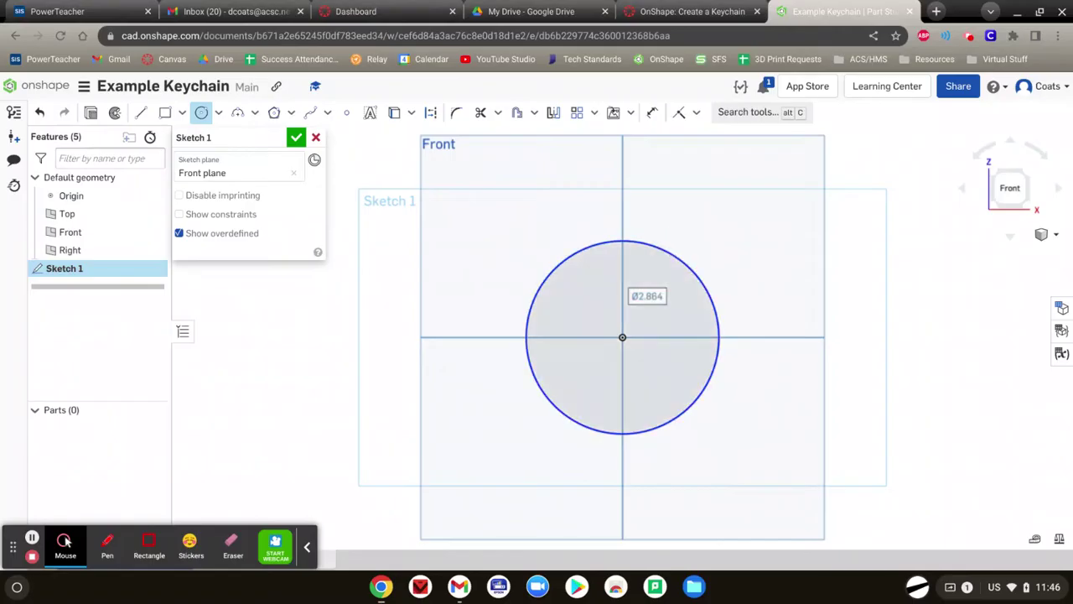
text(2)
key(Return)
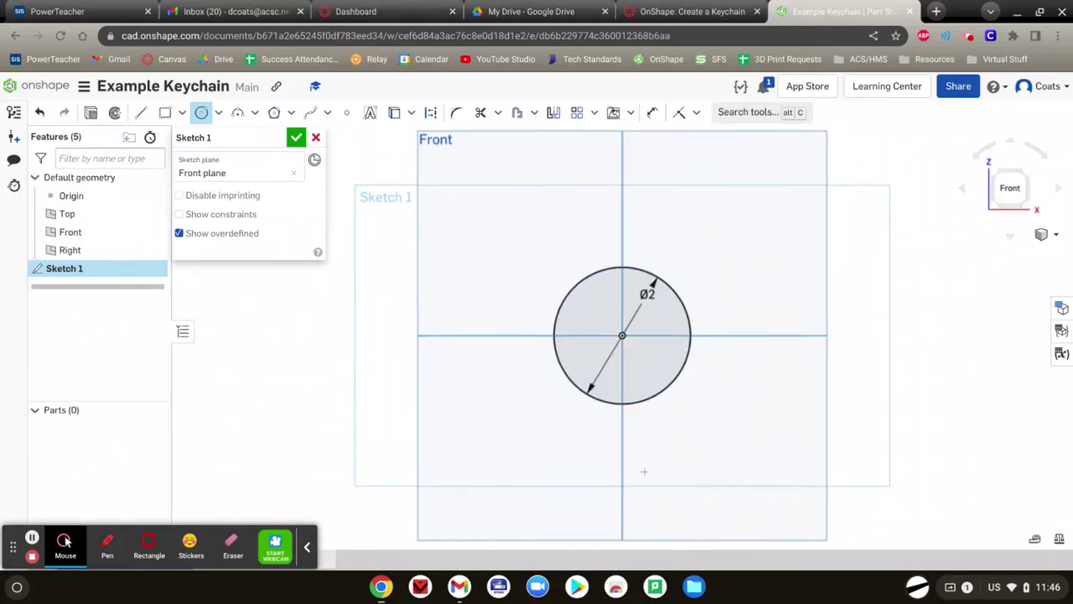
- Draw a vertical line about 1.9 inches long from the circle's centre straight down past its lower edge
scroll(644, 466, up, 5)
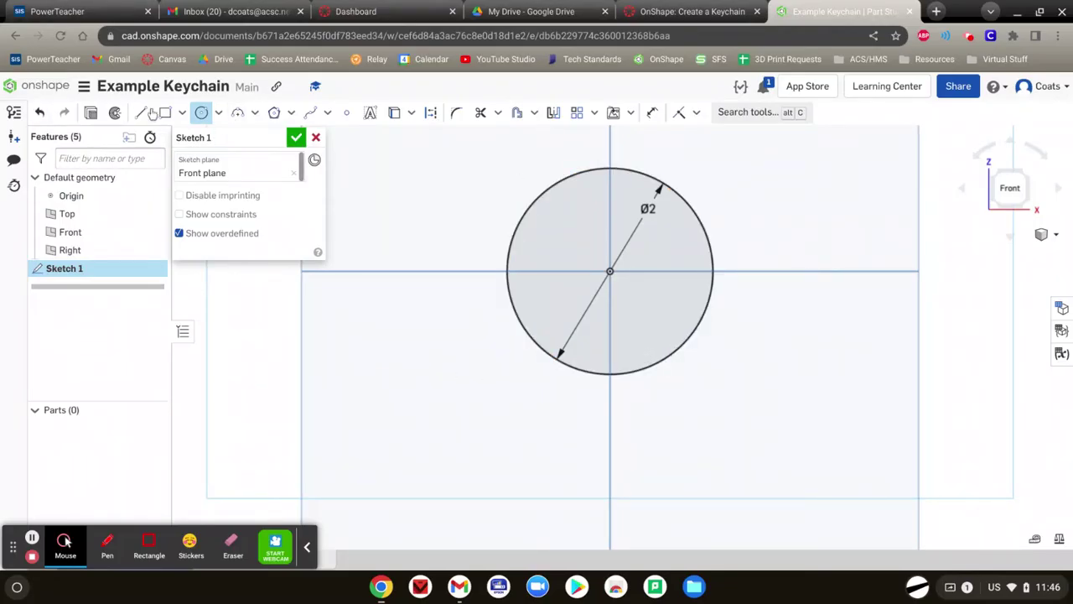
click(141, 113)
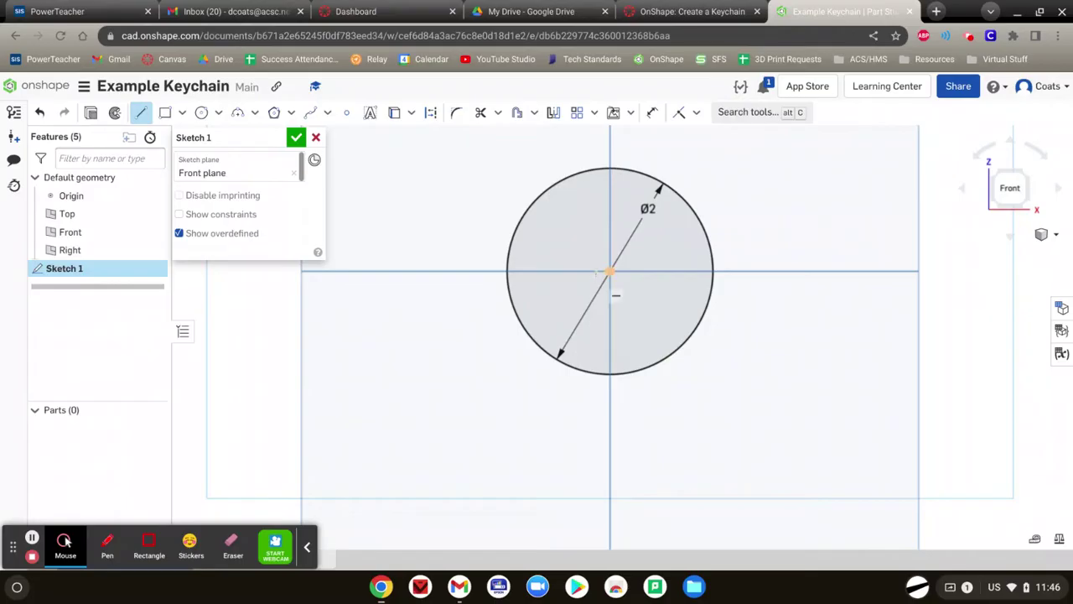
click(611, 272)
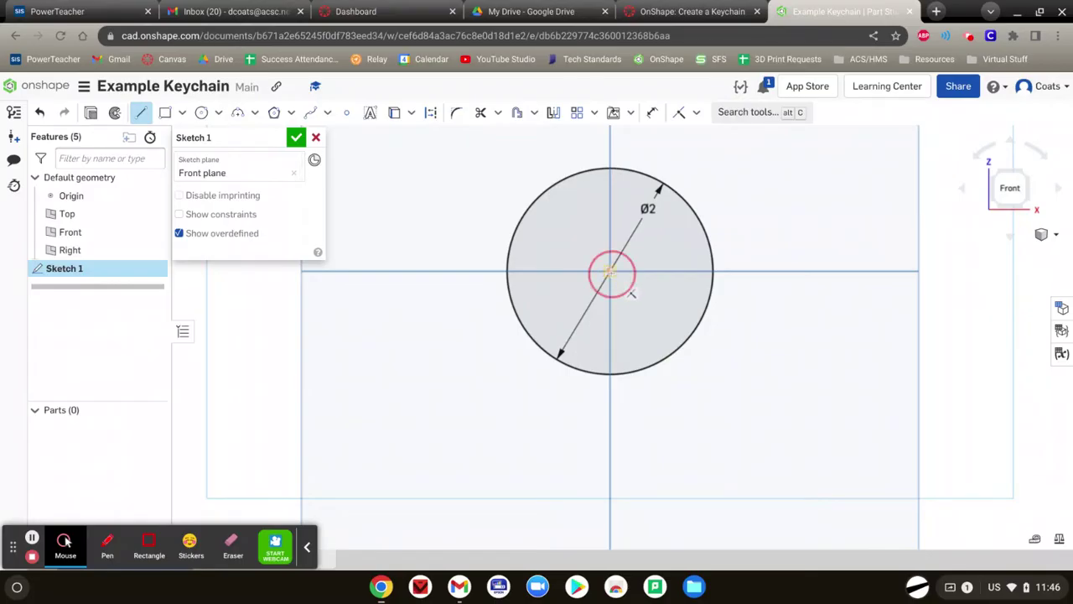
click(610, 467)
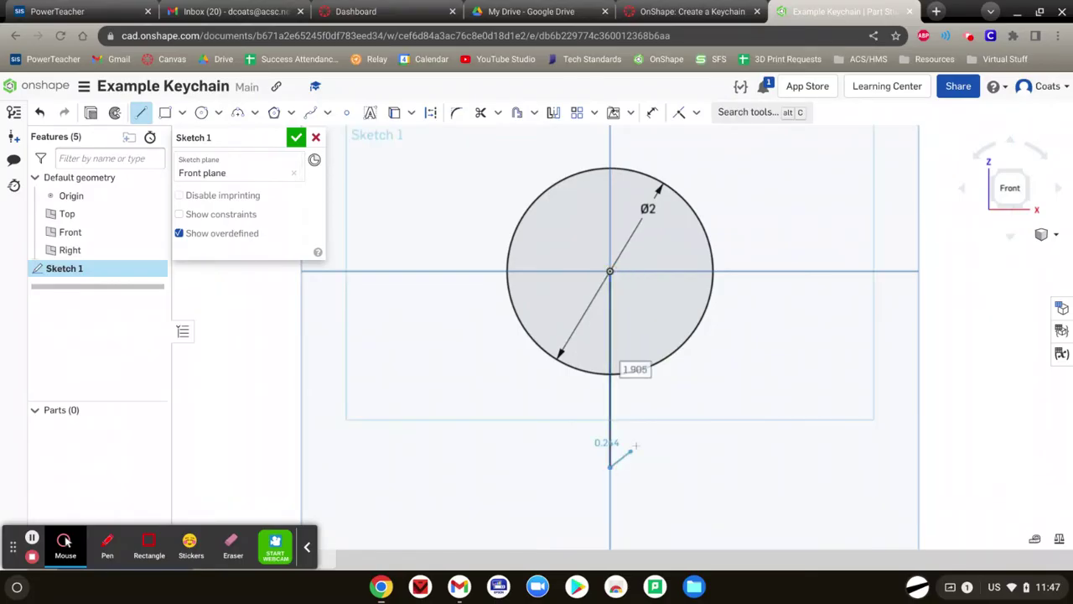
key(Escape)
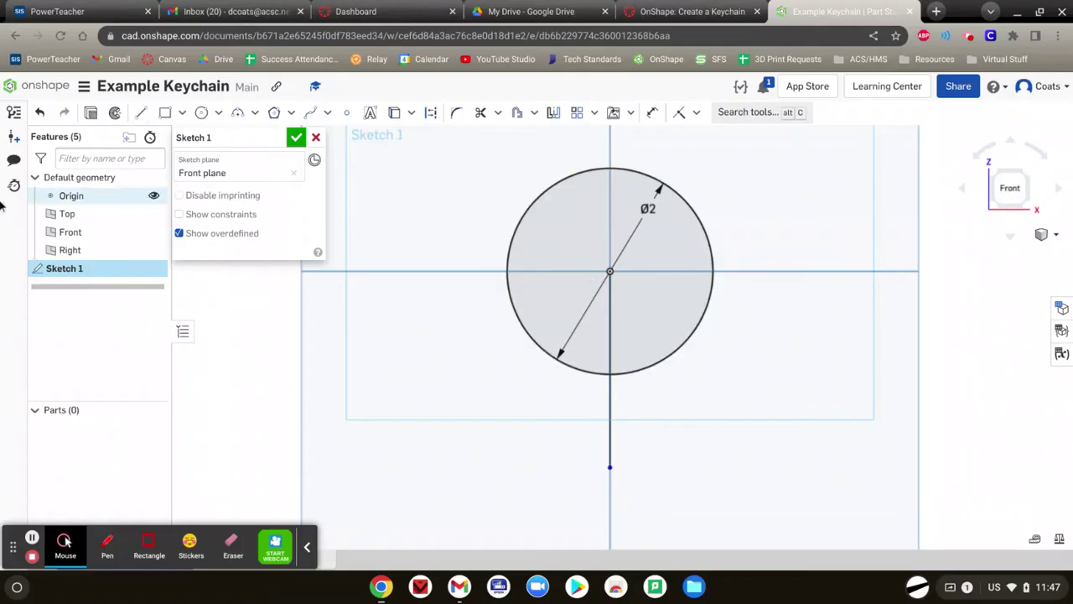
- Draw a 1.3 inch horizontal line to the right from a point on the vertical line just below the circle
click(143, 115)
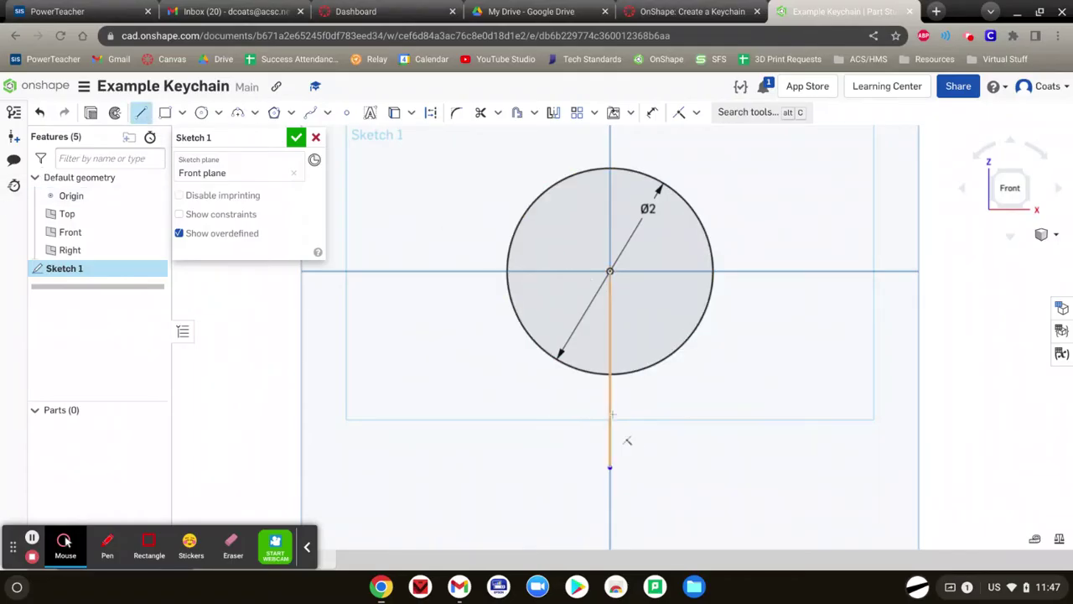
click(609, 417)
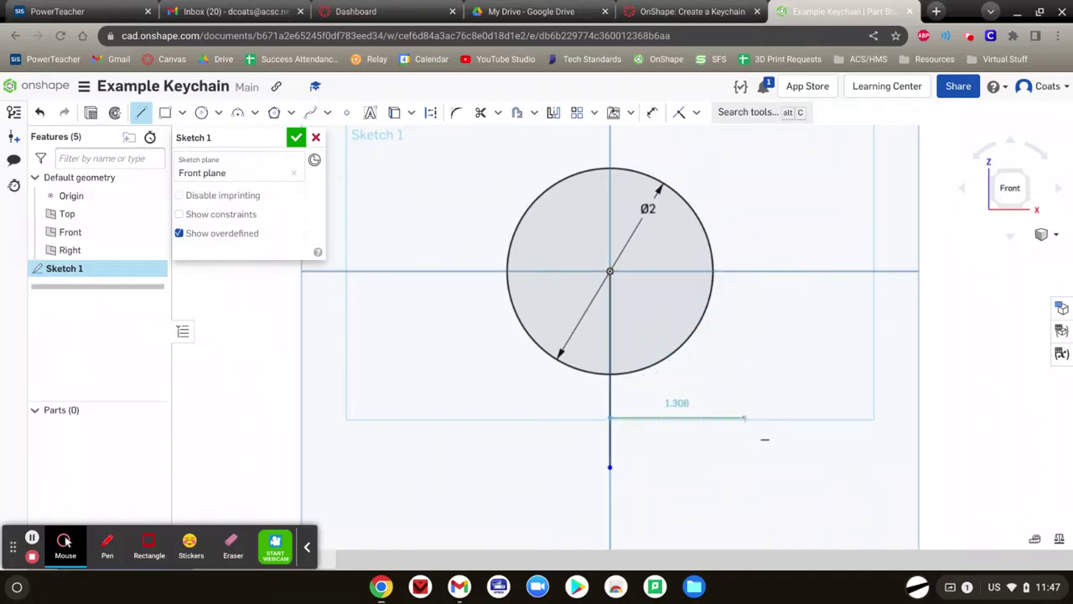
click(744, 418)
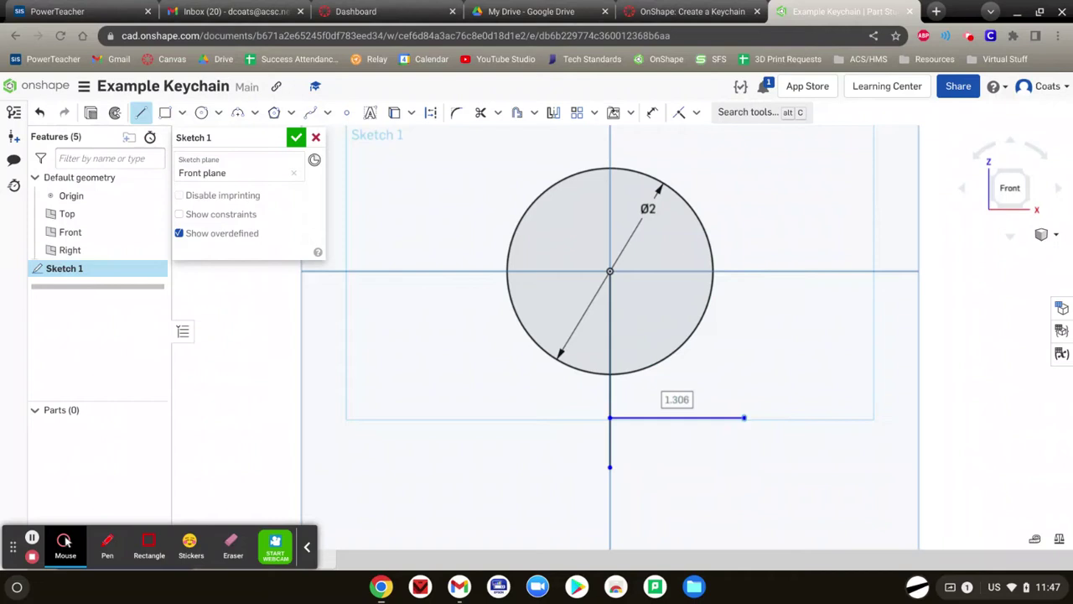
text(1.3)
key(Return)
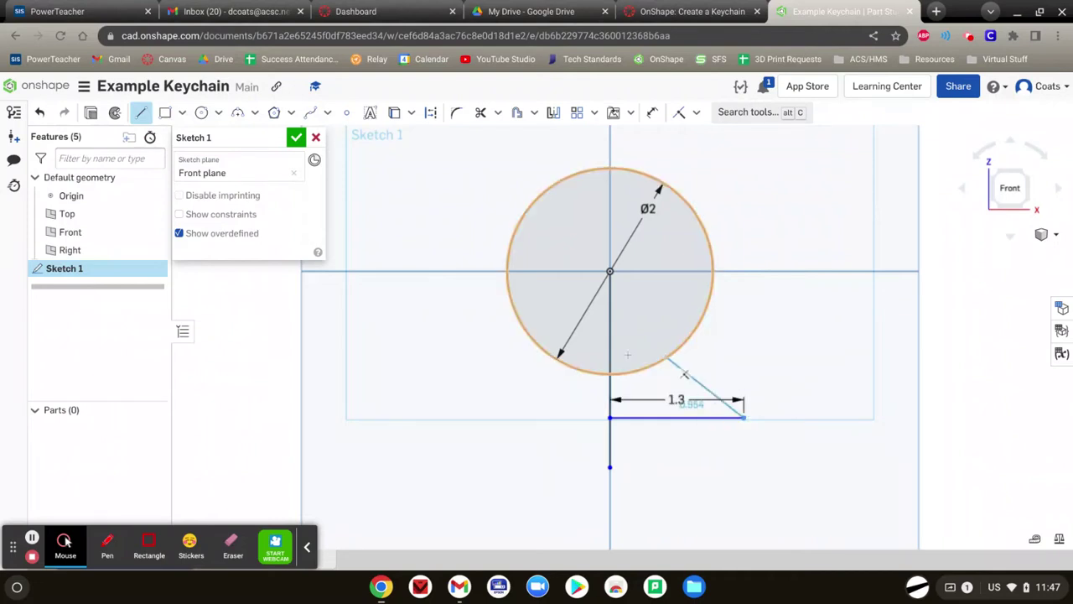
- Draw a 0.6 inch vertical line upward from the right end of the horizontal line
click(746, 352)
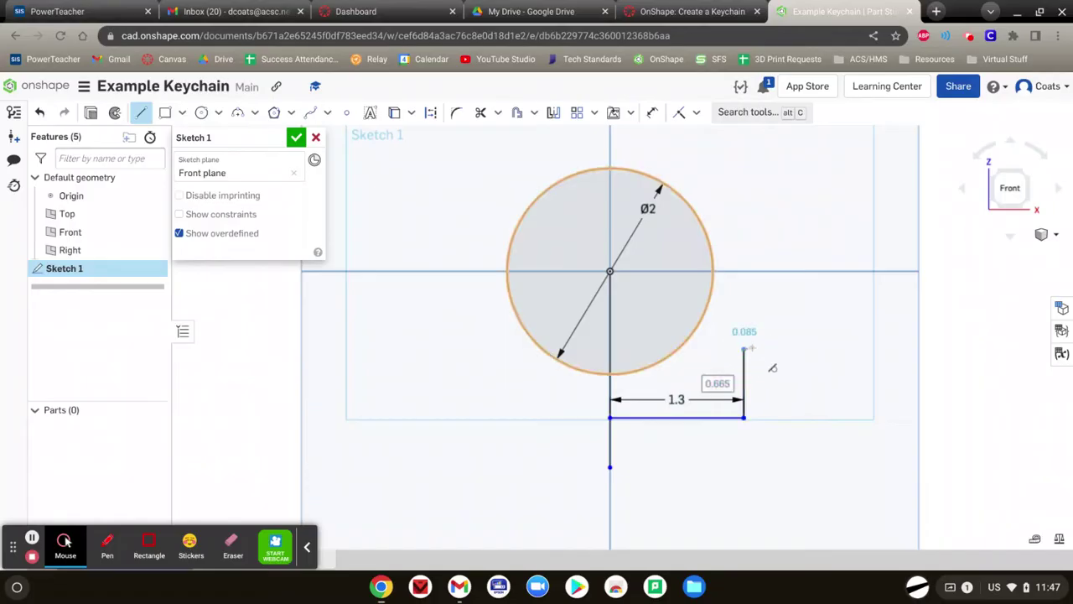
text(0.6)
key(Return)
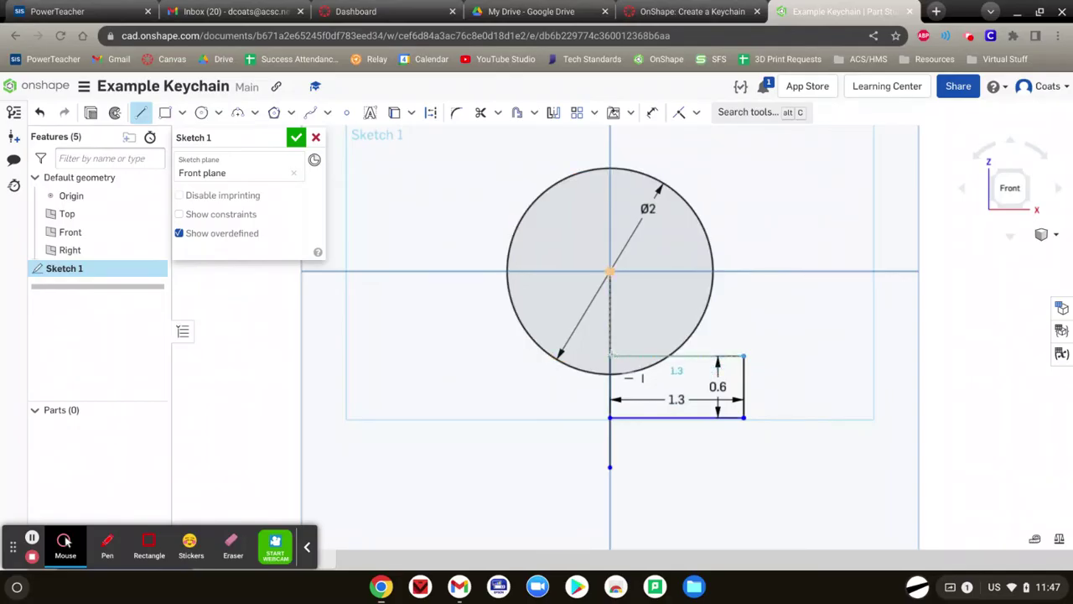
- Close the rectangle with a 1.3 inch horizontal top line back to the vertical line, and move its 0.6 and 1.3 dimensions outside the shape
click(610, 356)
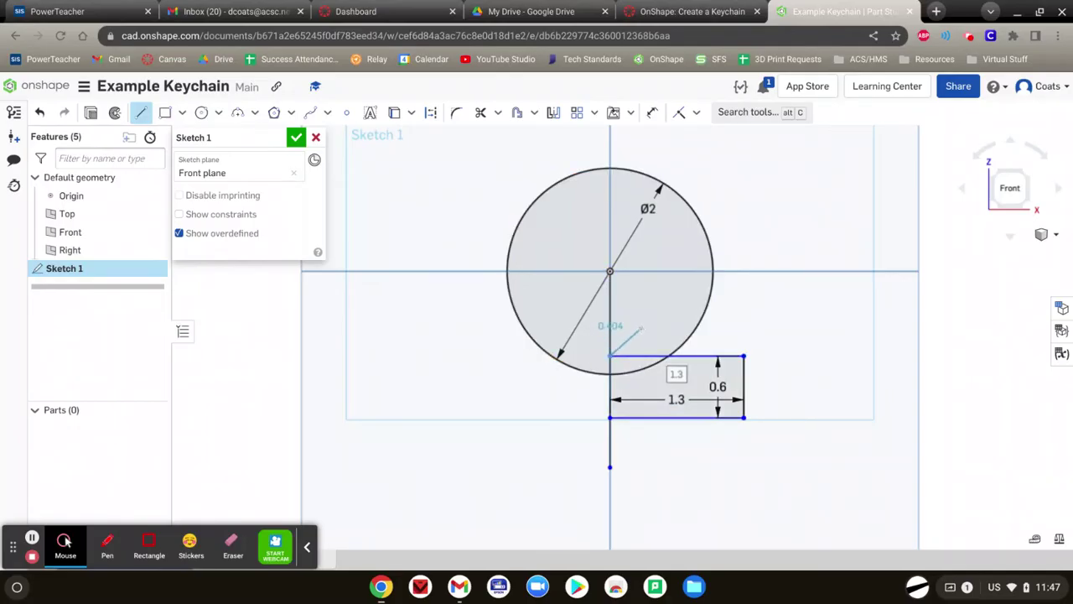
key(Escape)
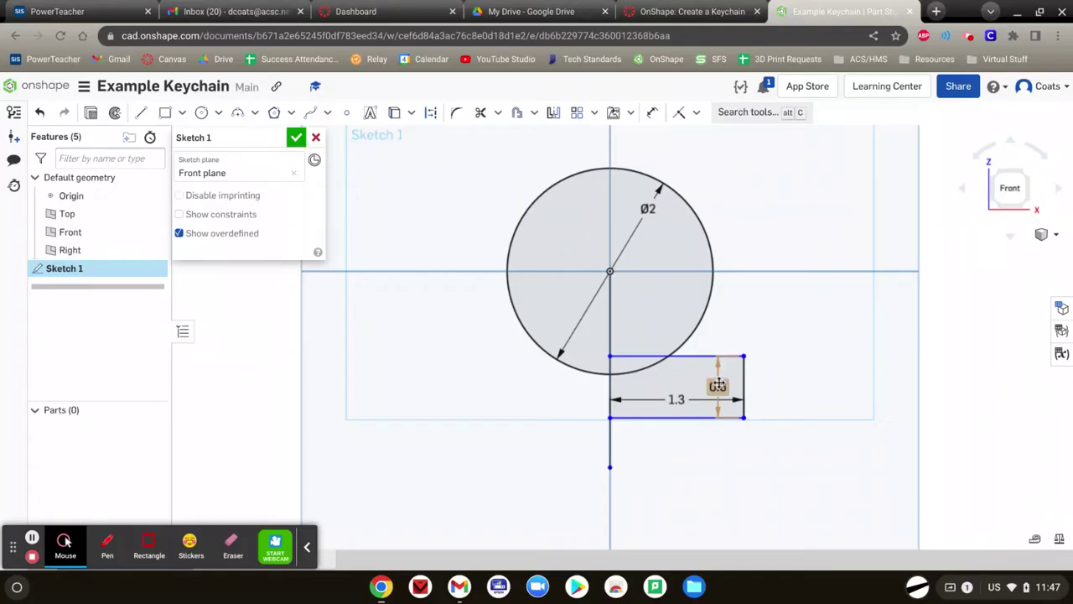
drag(719, 384, 771, 386)
drag(676, 399, 689, 435)
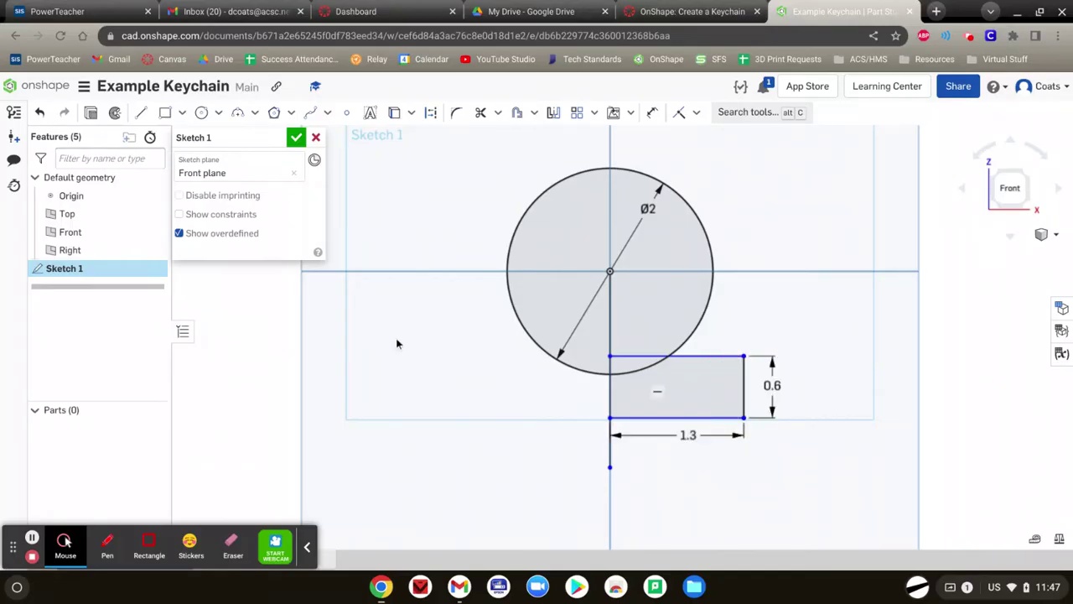
- Draw a matching rectangle on the left side of the vertical line, set its width to 1.3 inches and place that dimension below it
click(166, 111)
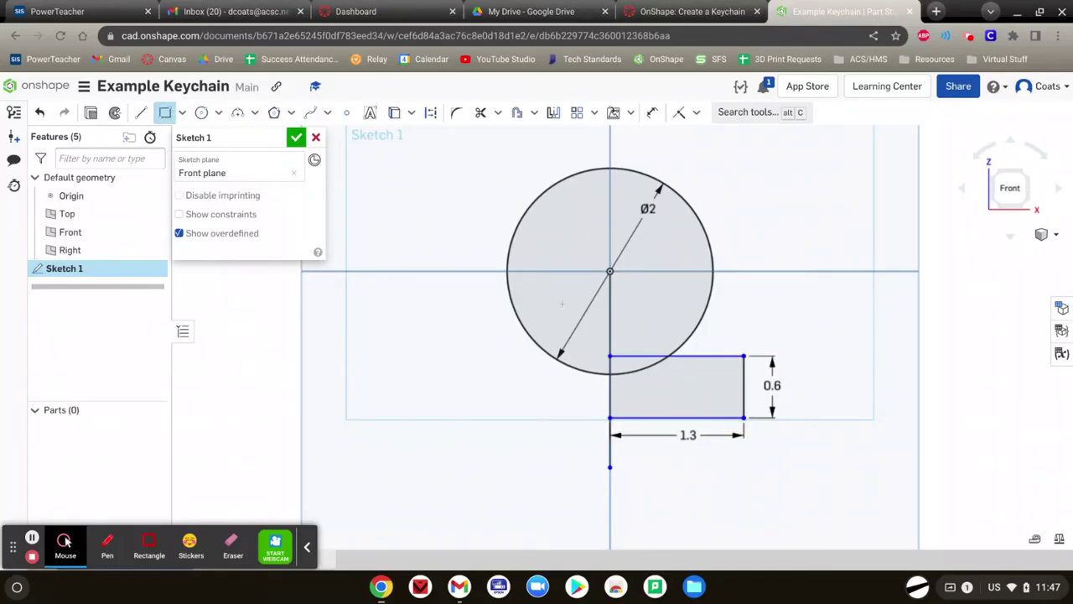
click(610, 356)
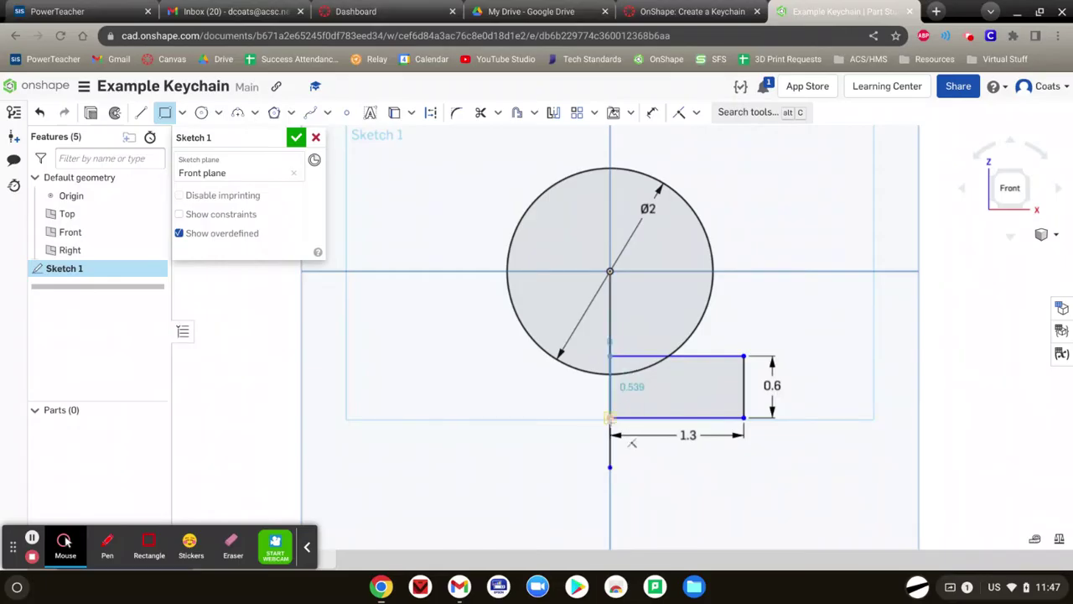
click(503, 418)
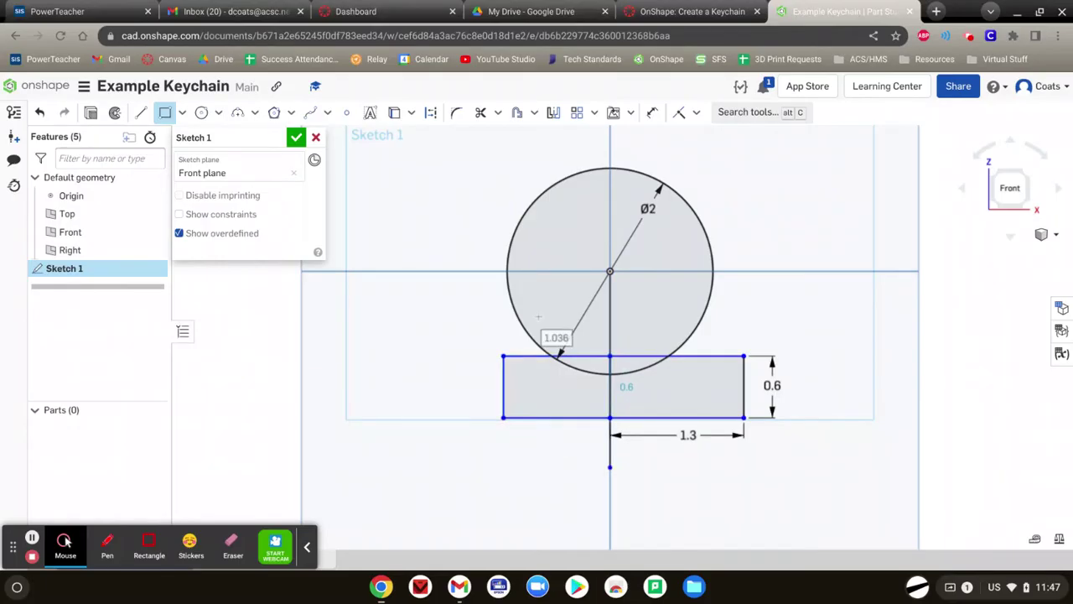
text(1)
key(Return)
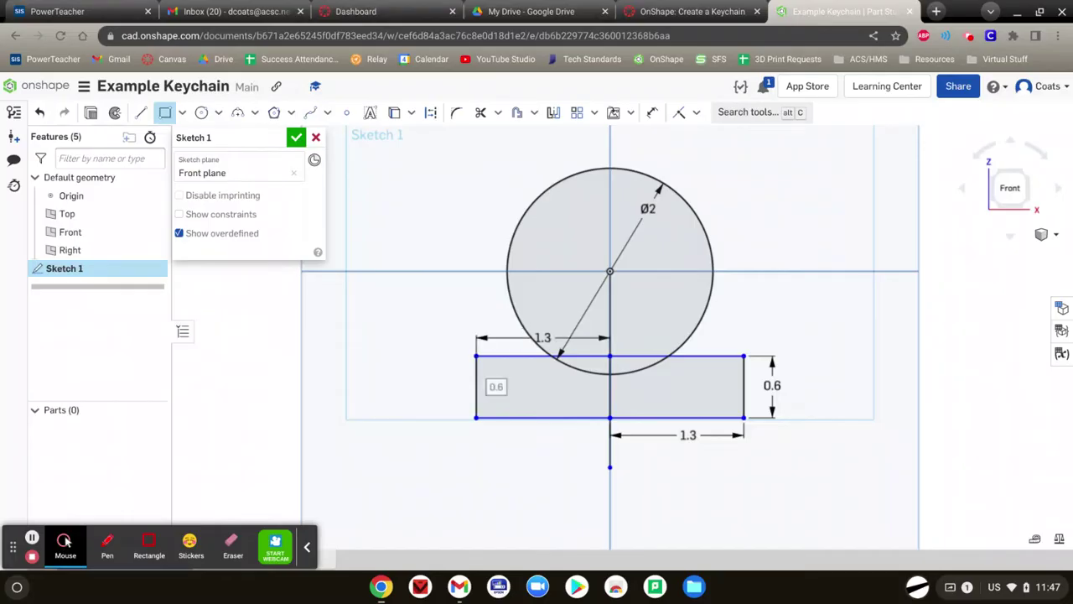
key(Escape)
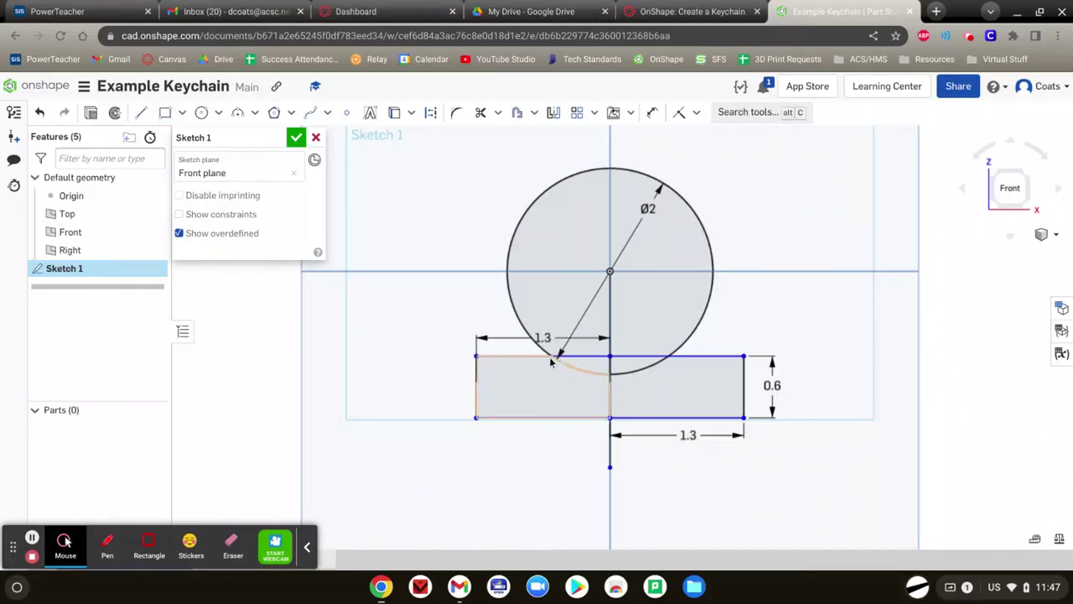
drag(544, 348, 537, 435)
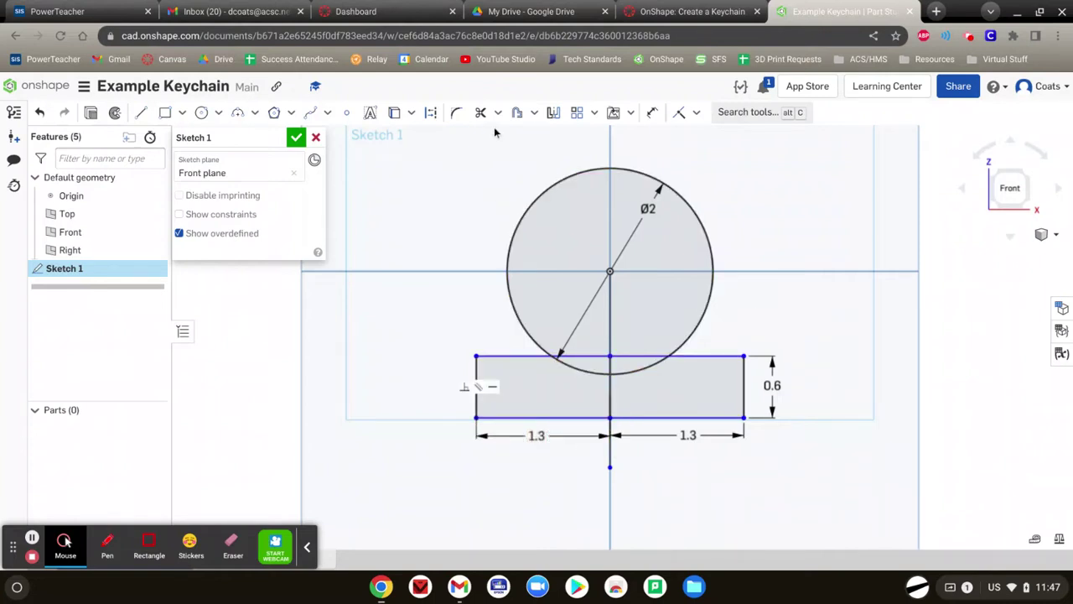
- Trim the rectangle edges inside the circle, the circle's arc inside the base, and the vertical line through and below the base
click(479, 112)
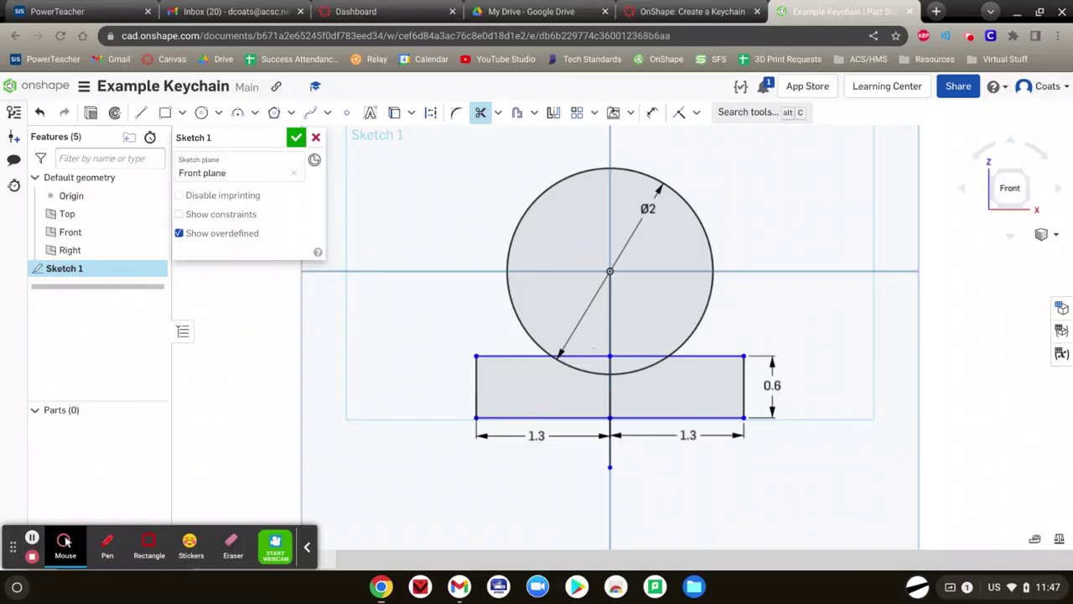
click(586, 357)
click(635, 356)
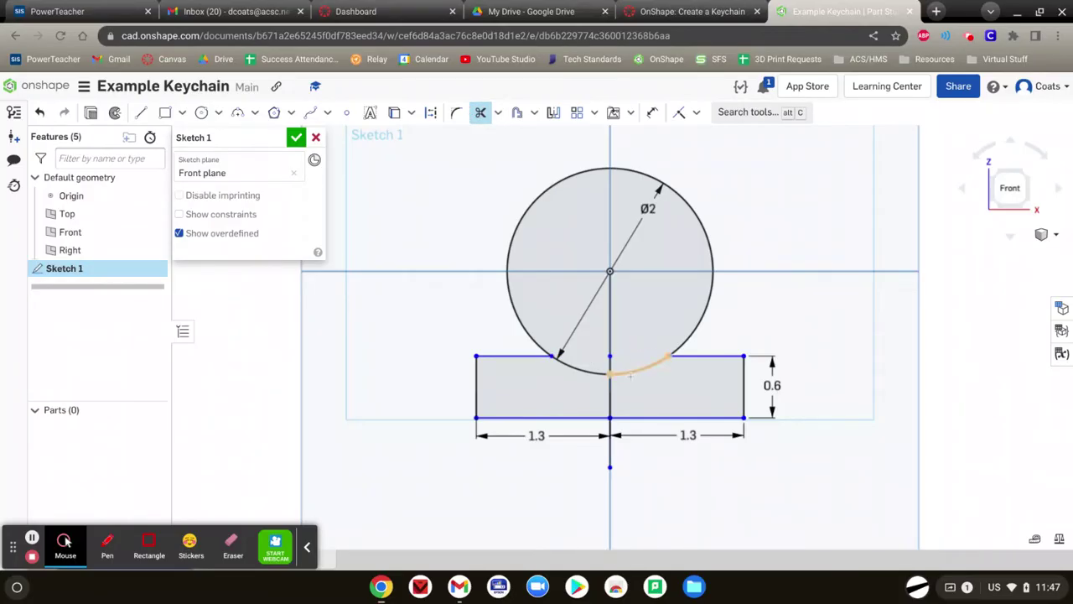
click(630, 373)
click(591, 371)
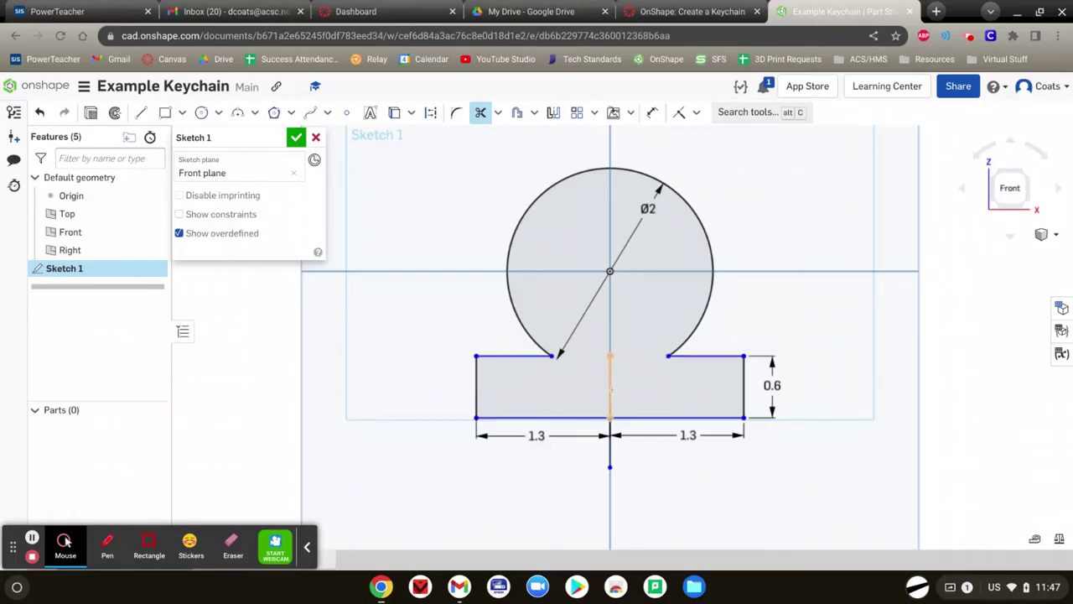
click(613, 448)
click(610, 394)
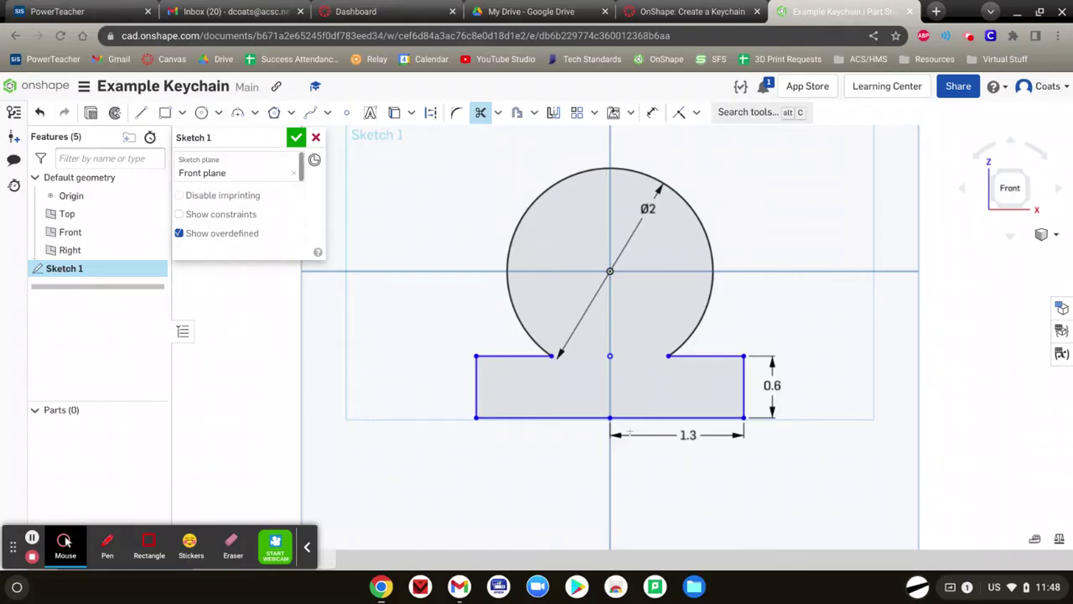
- Draw a 0.3 inch diameter circle centred on the topmost point of the large circle
key(f)
scroll(589, 151, up, 4)
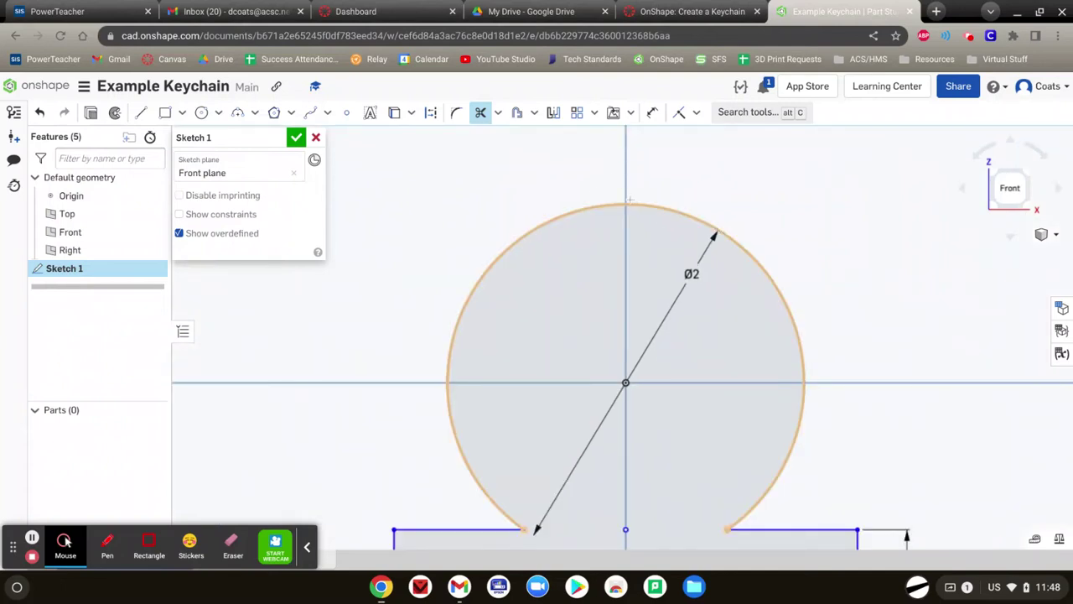
key(c)
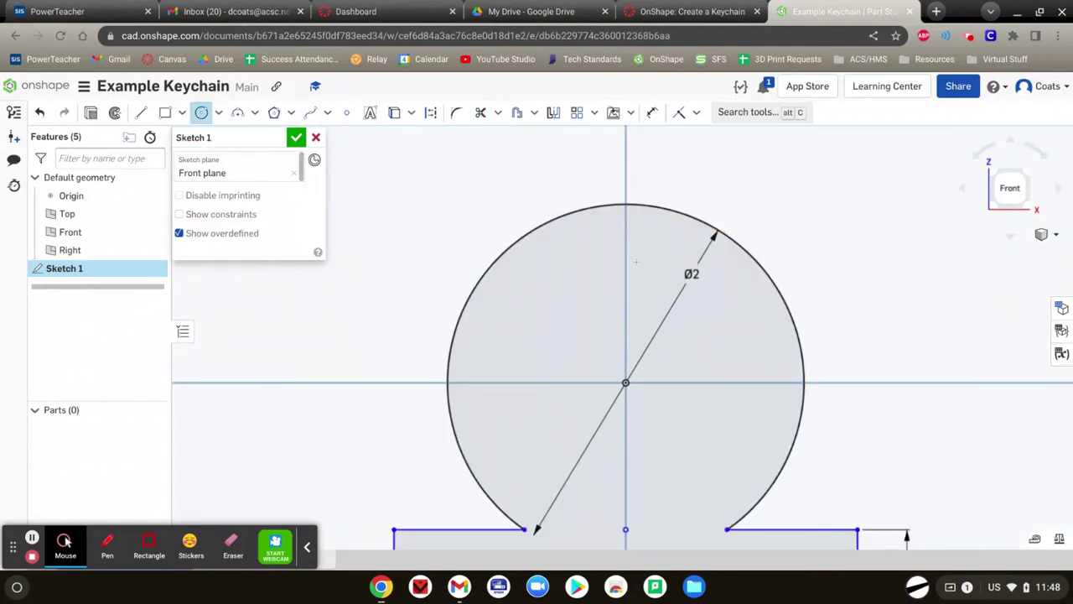
click(626, 204)
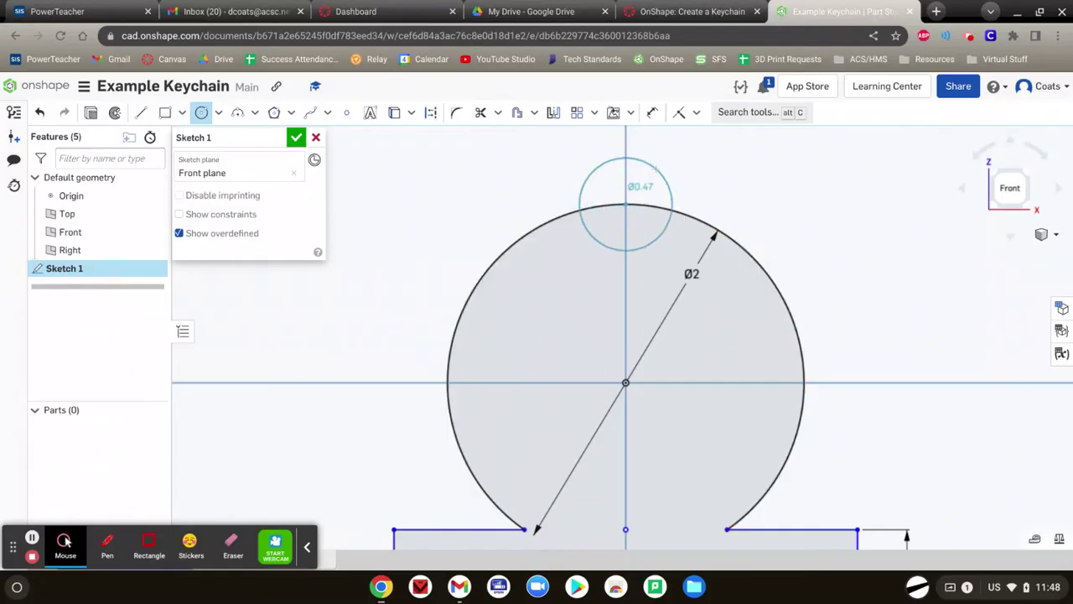
click(656, 170)
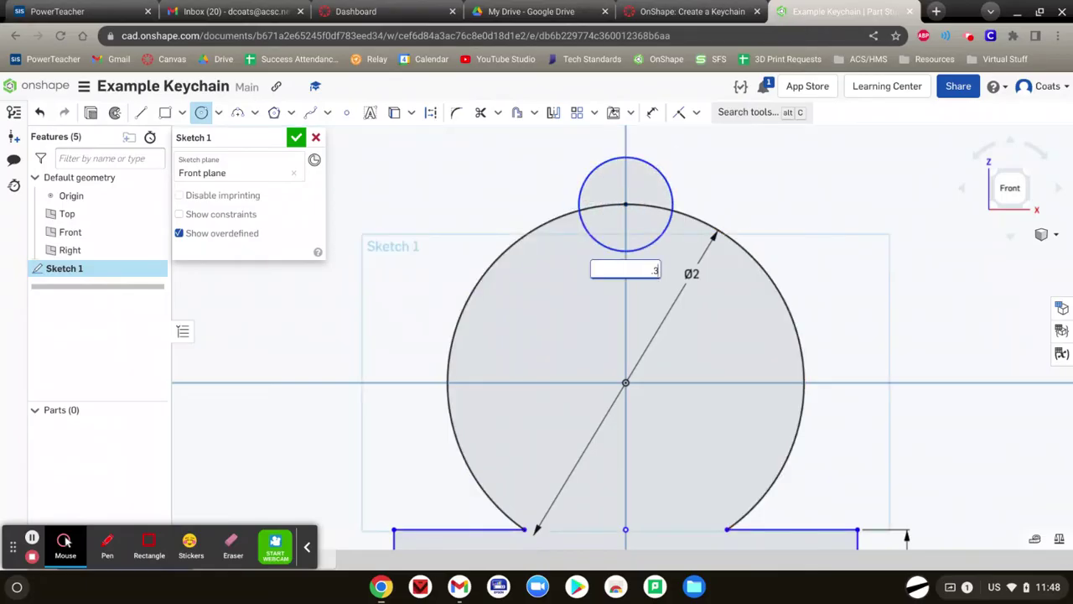
text(.3)
key(Return)
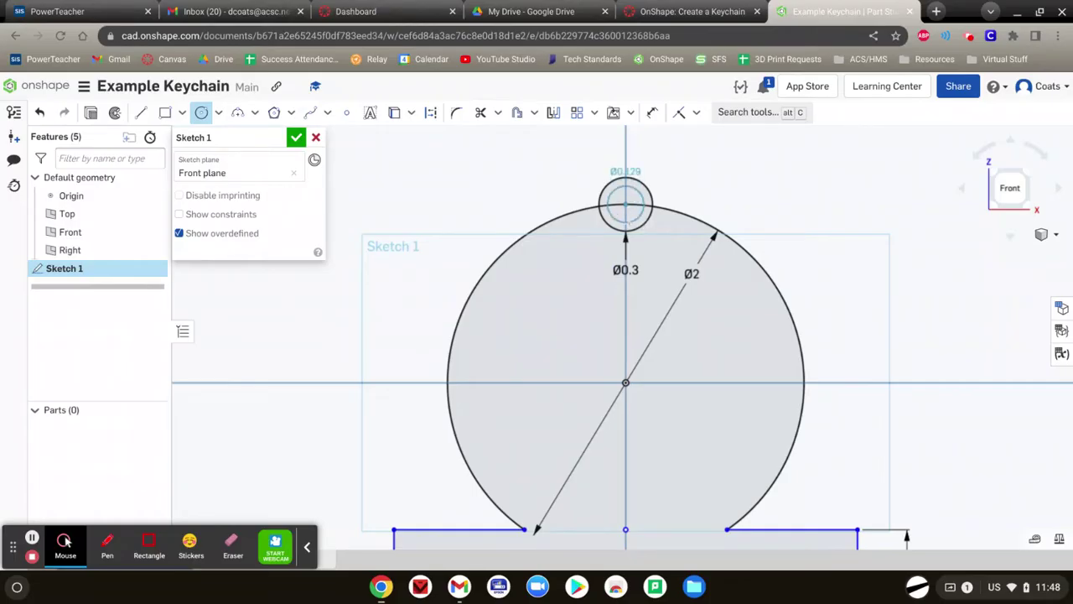
- Draw a concentric 0.1 inch diameter circle inside the 0.3 inch circle for the key ring hole
click(626, 204)
text(.1)
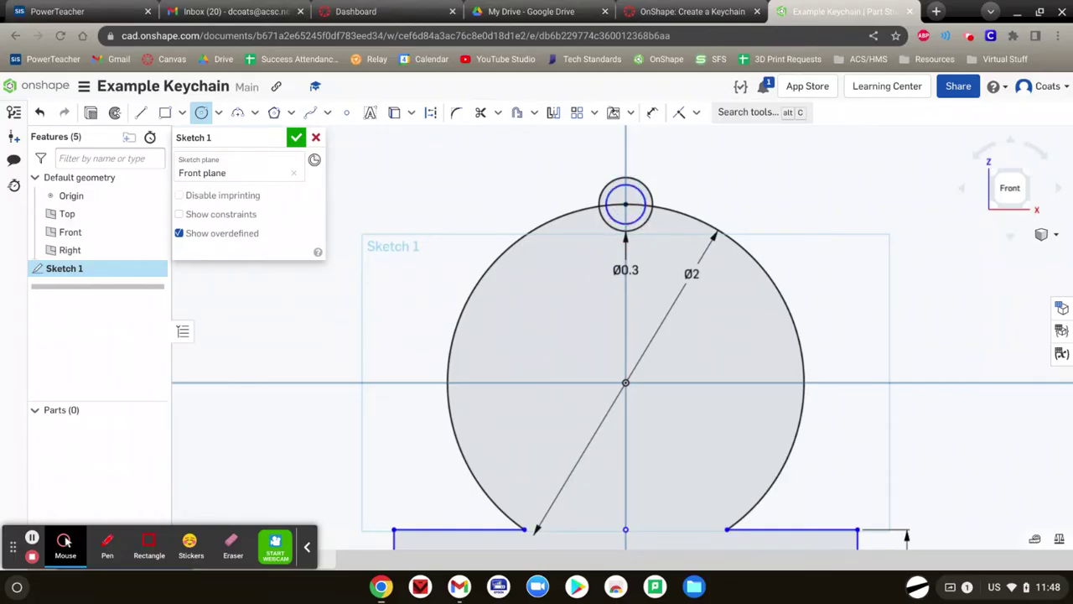
key(Return)
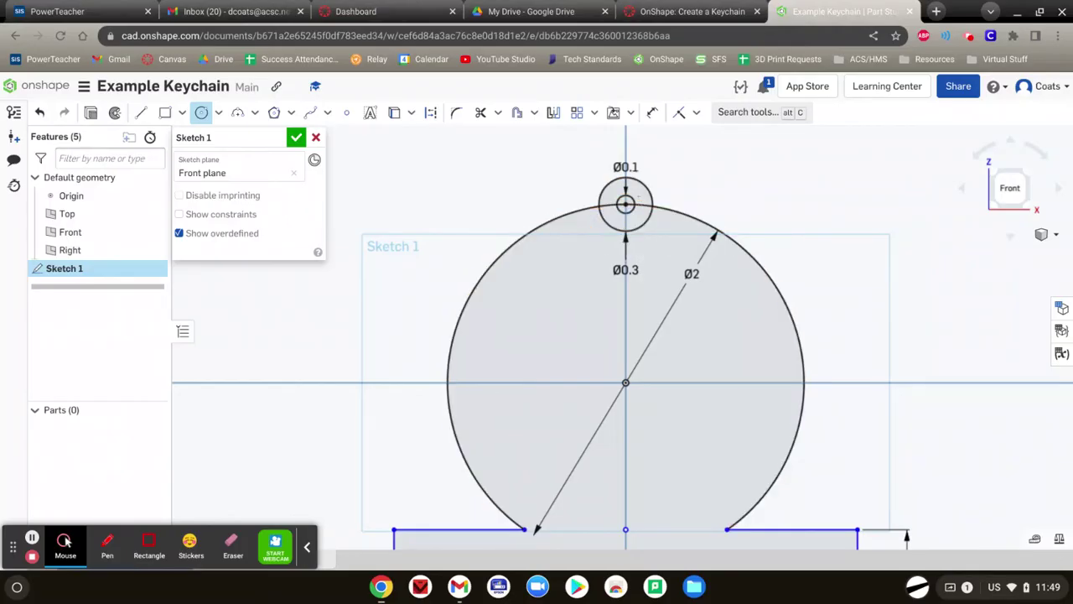
- Trim the large circle's arc inside the key ring loop and hole and the loop's lower half, and finish the sketch
click(481, 114)
scroll(627, 203, up, 3)
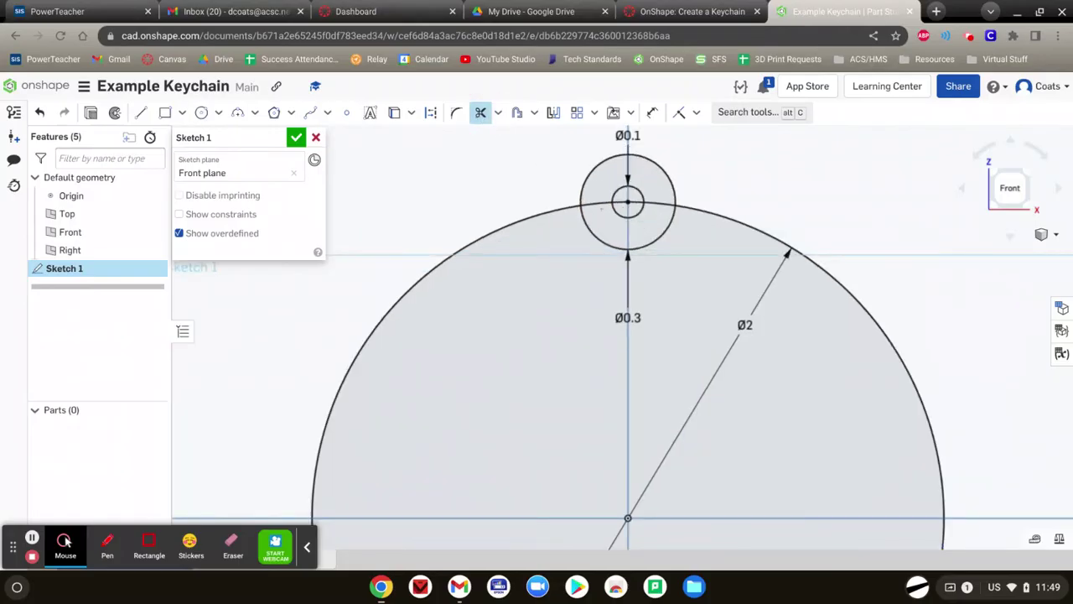
click(600, 204)
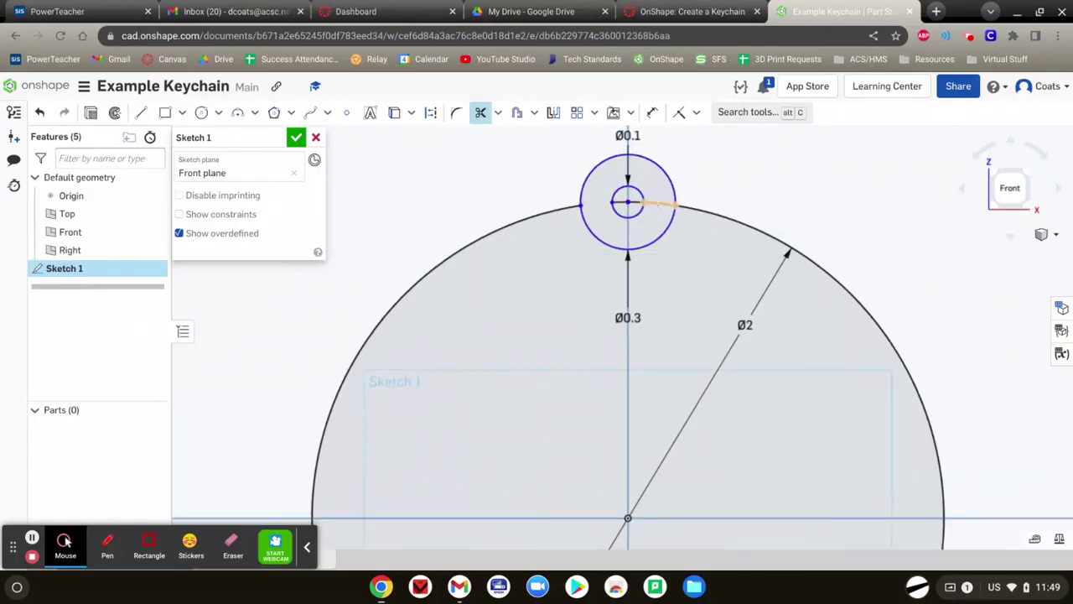
click(662, 234)
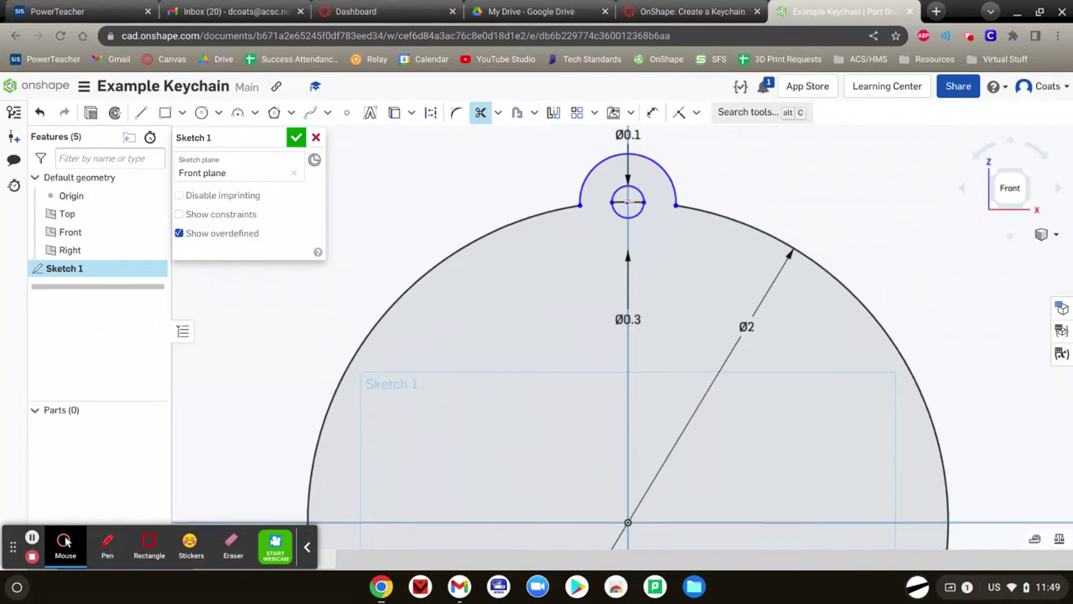
scroll(638, 208, up, 5)
click(642, 205)
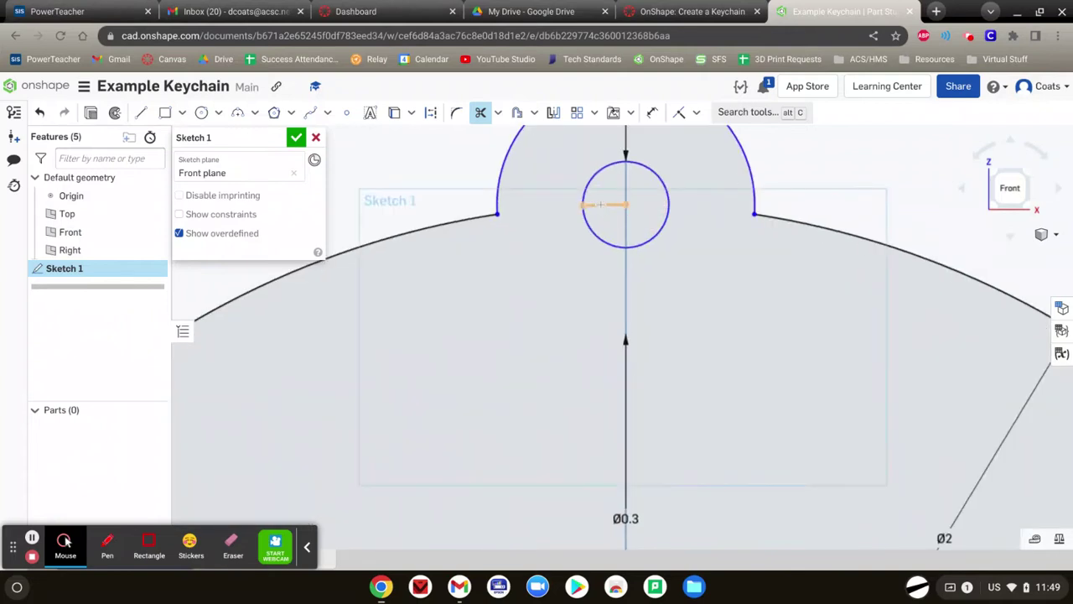
click(1009, 187)
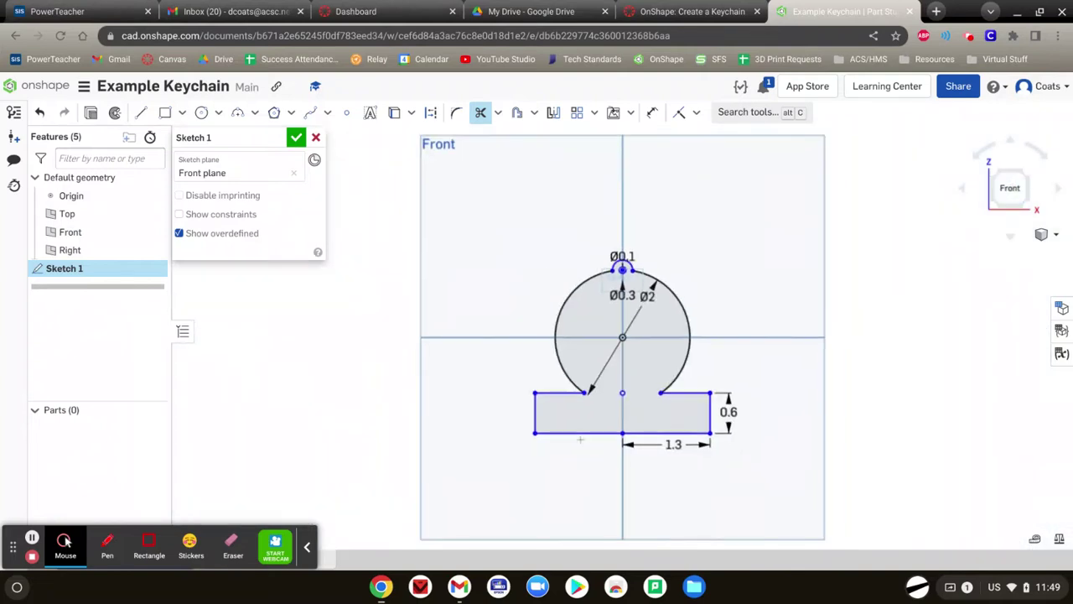
click(296, 136)
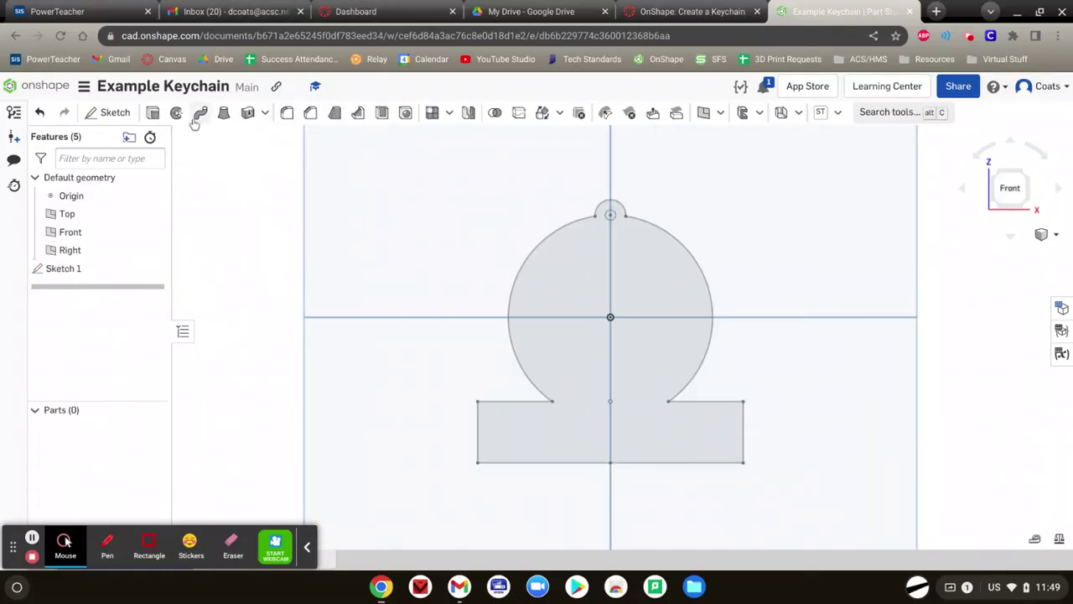
- Extrude the keychain profile as a new solid with a blind depth of 0.1 in
click(154, 113)
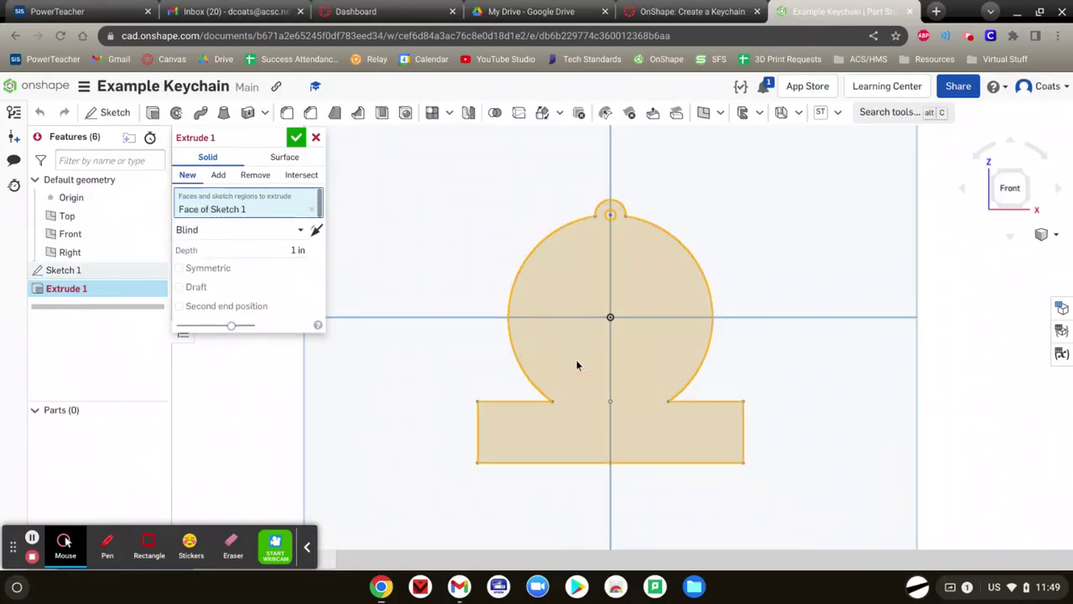
click(238, 248)
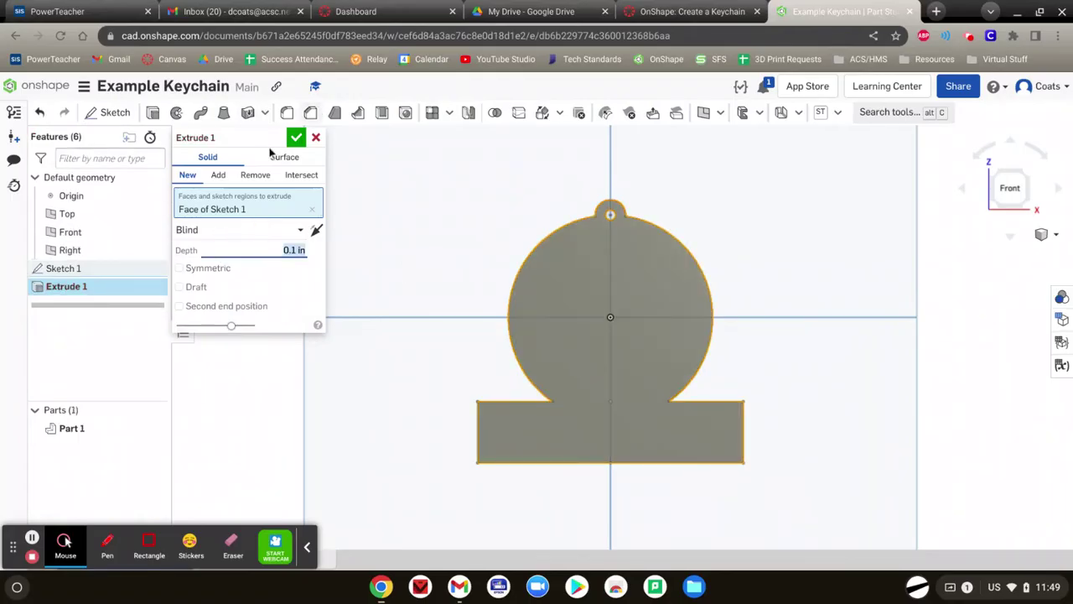
click(296, 139)
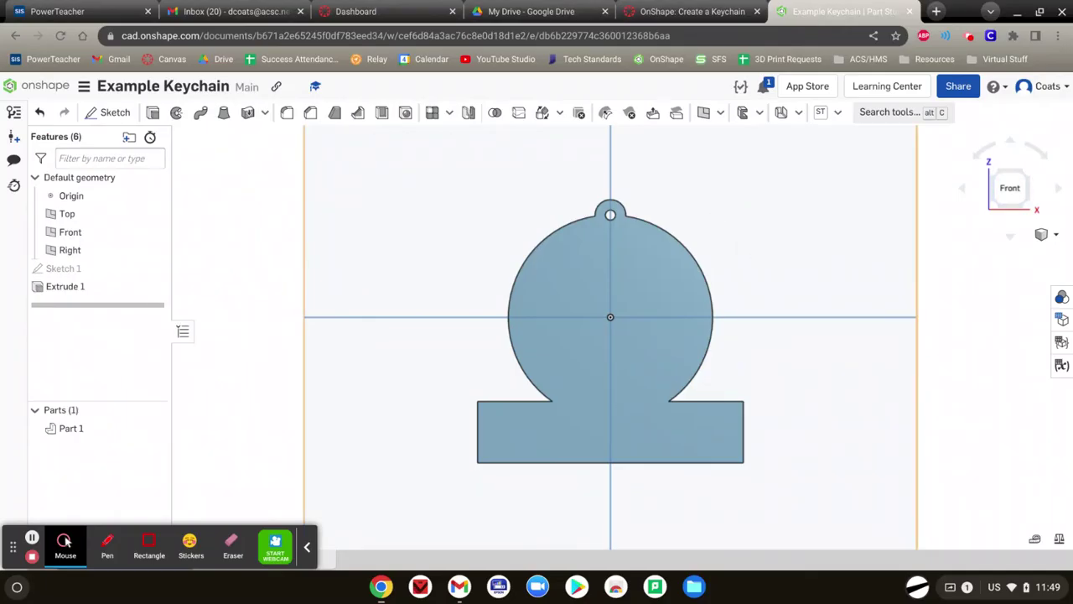
- Inspect the extruded keychain in isometric view and return to the front view
click(1055, 237)
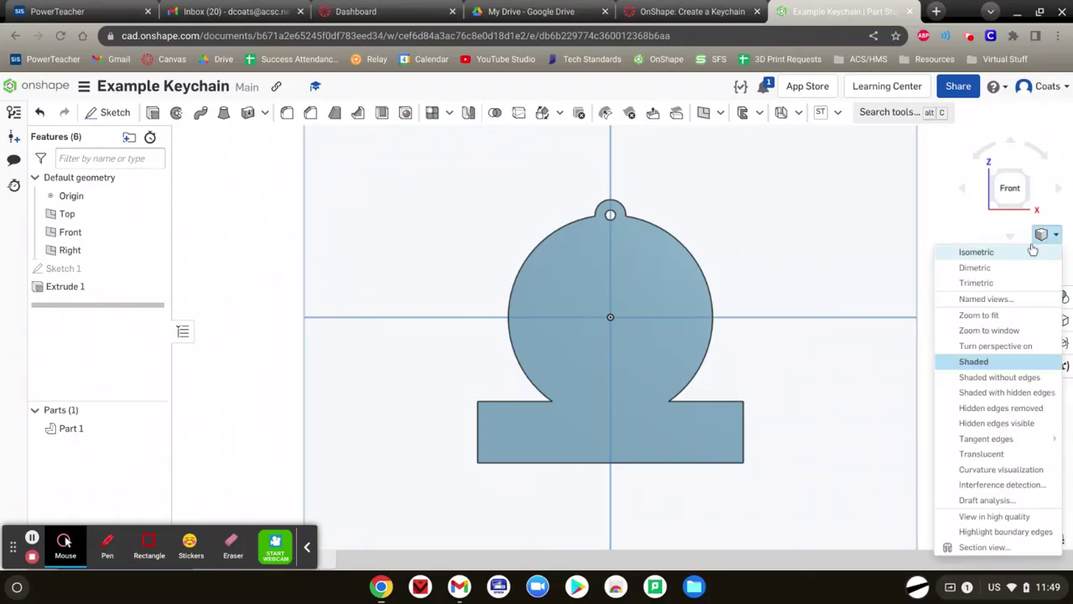
click(977, 252)
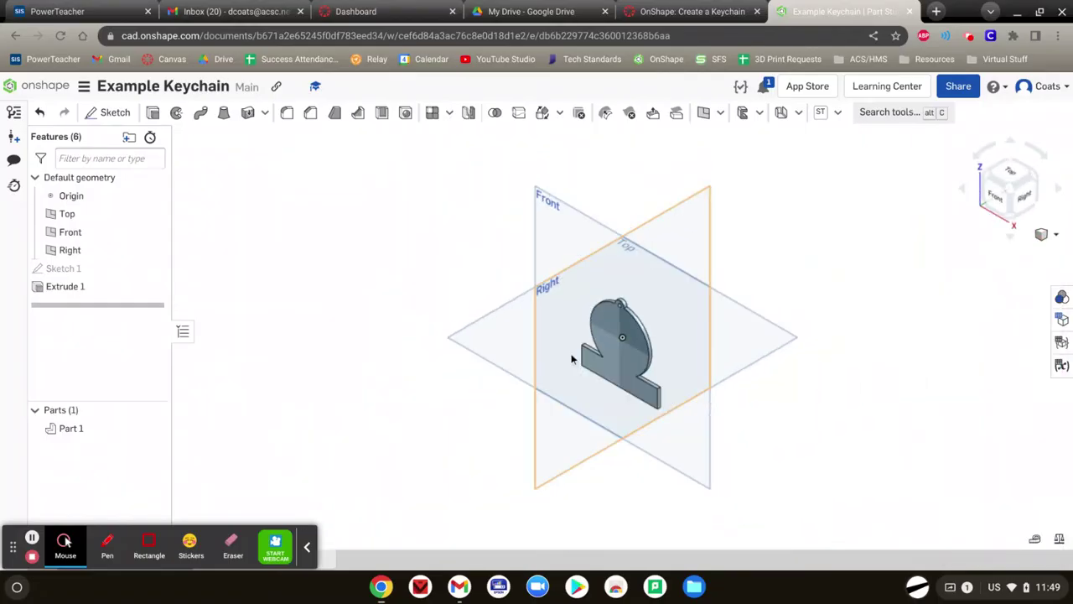
scroll(607, 360, up, 2)
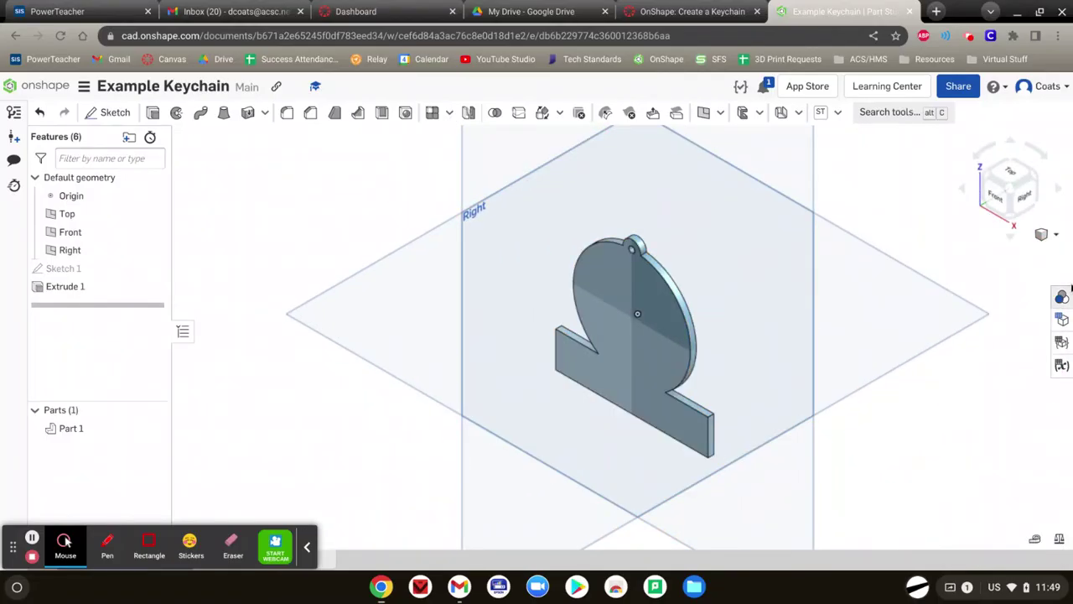
click(999, 203)
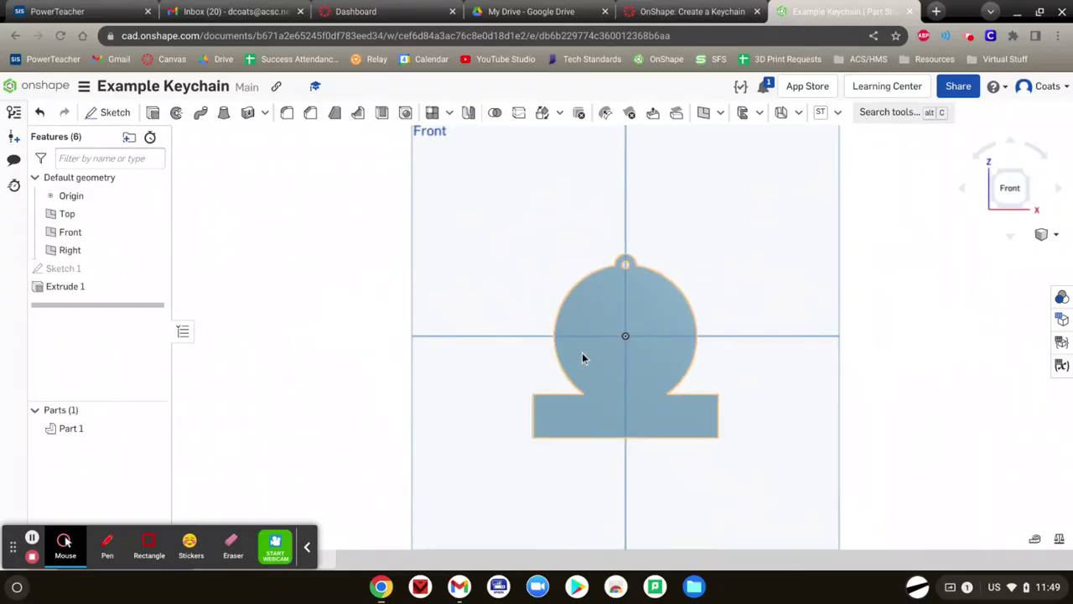
scroll(582, 352, up, 2)
- Switch to the Canvas assignment page, review the Insert an image step, and save the Nike swoosh from the provided images
click(744, 8)
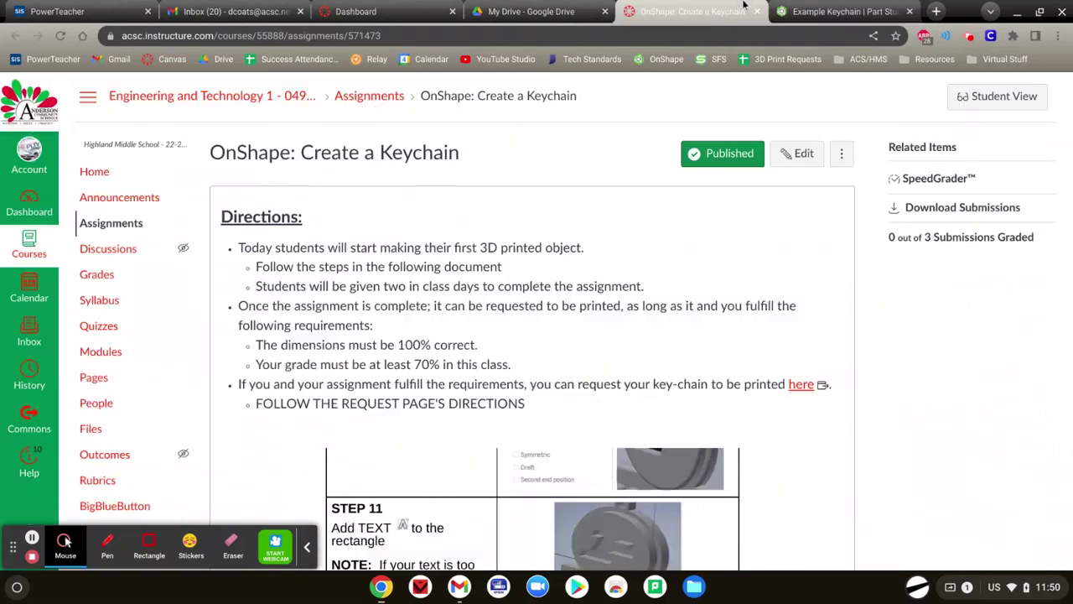
scroll(818, 441, down, 5)
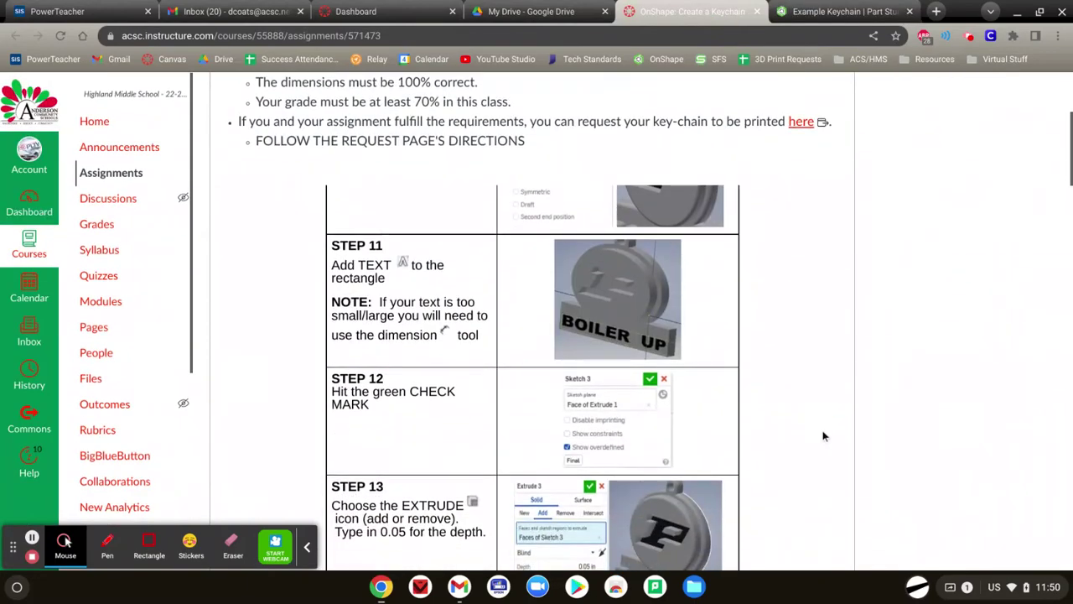
scroll(505, 308, up, 6)
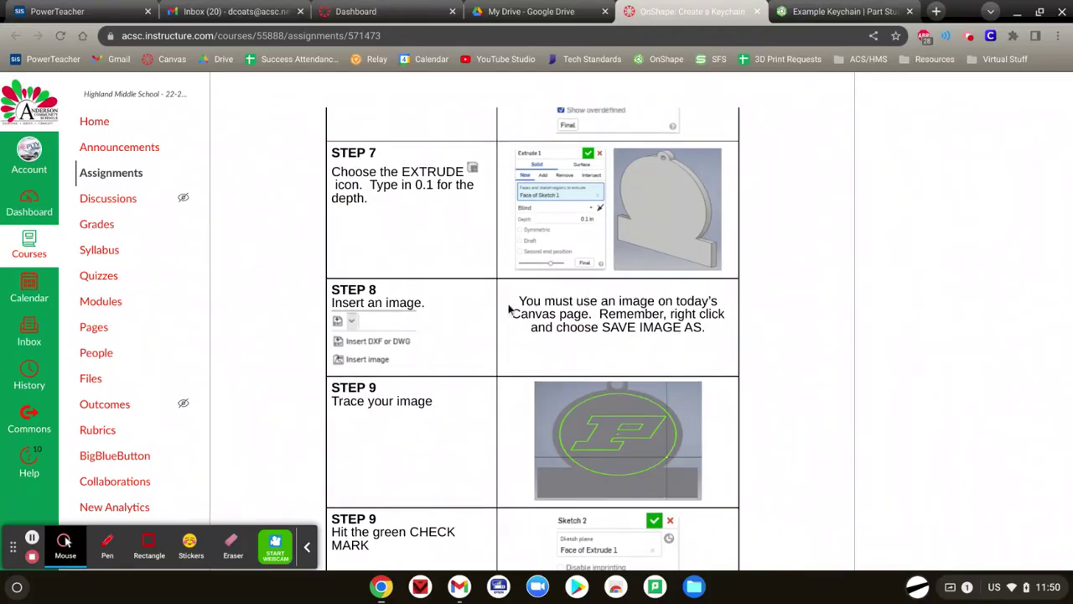
scroll(508, 311, down, 1)
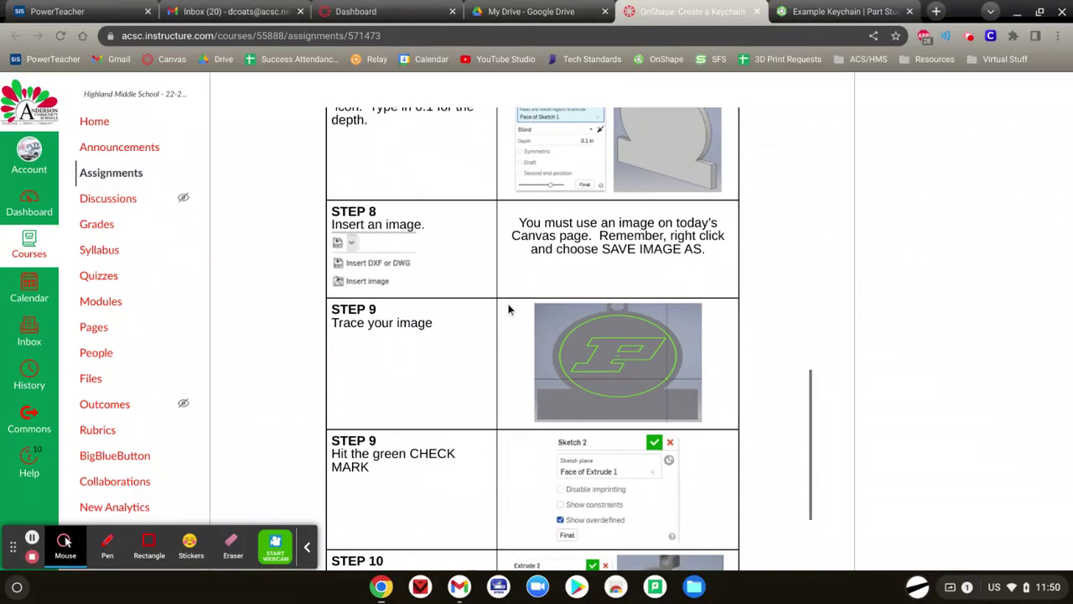
scroll(773, 293, down, 1)
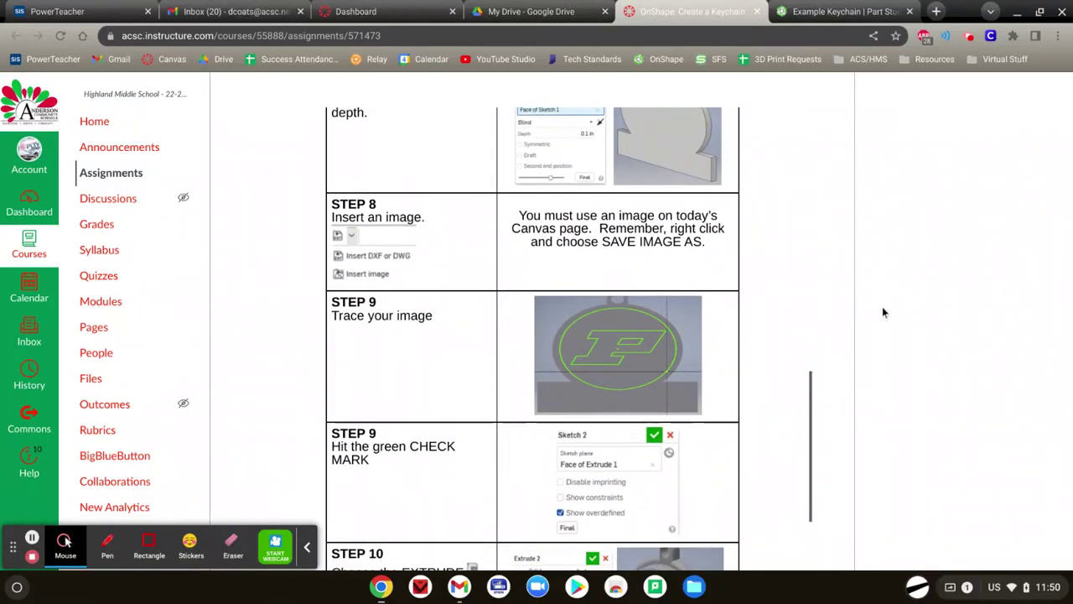
scroll(884, 312, down, 7)
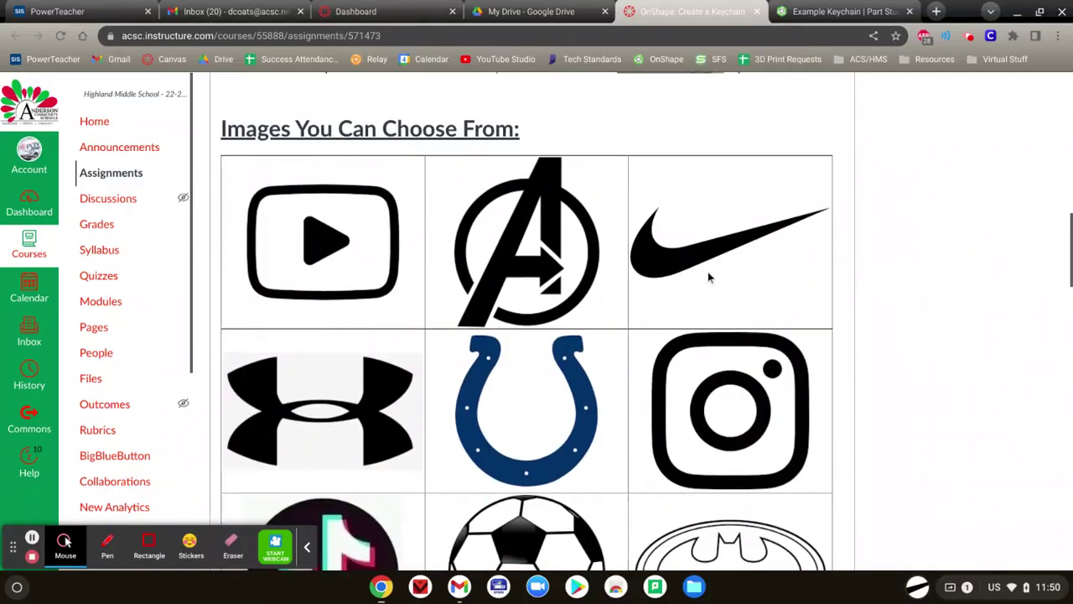
click(738, 311)
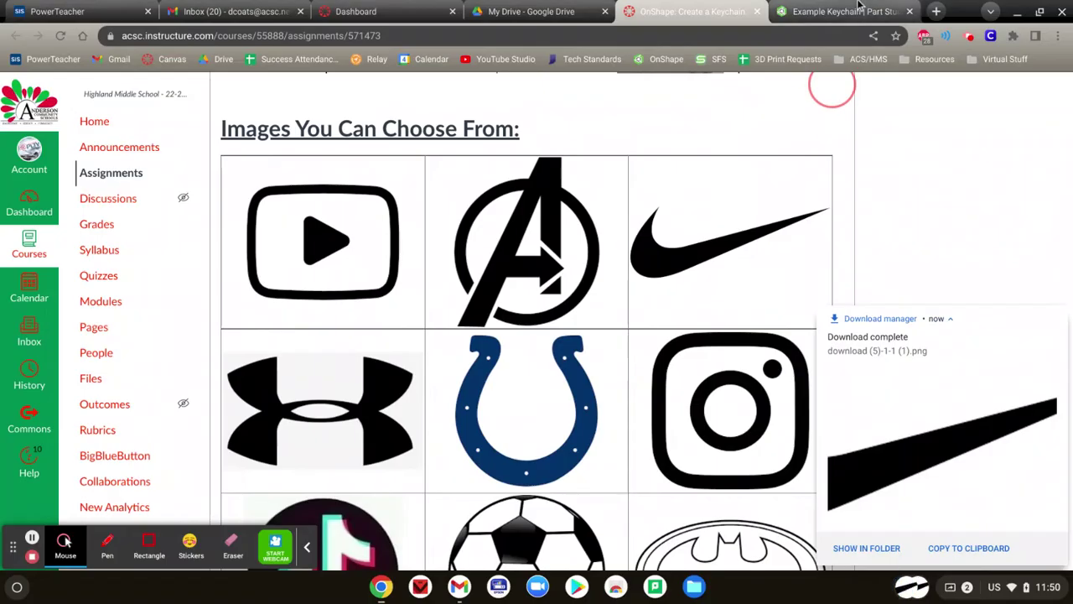
- Return to the Onshape document, import download (5)-1-1 (1).png from the recent files, and delete all notifications
click(847, 12)
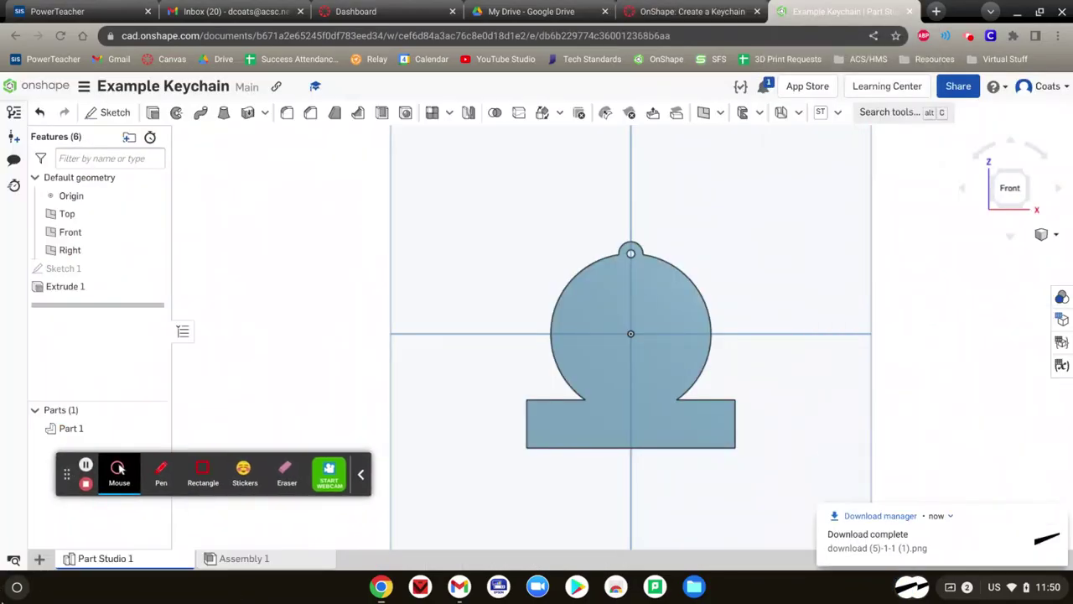
click(39, 559)
click(67, 535)
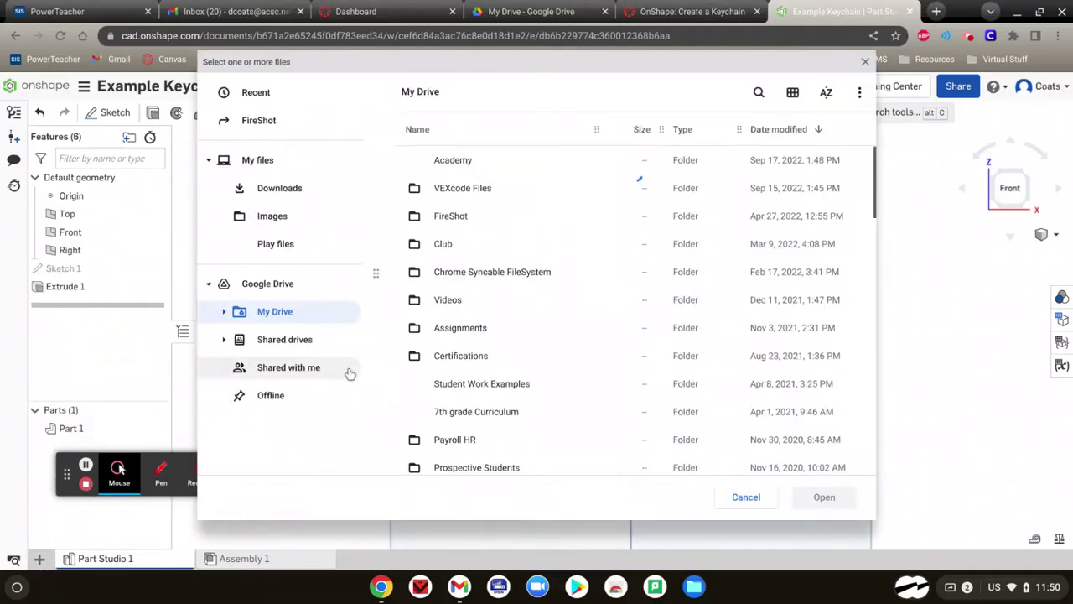
click(268, 92)
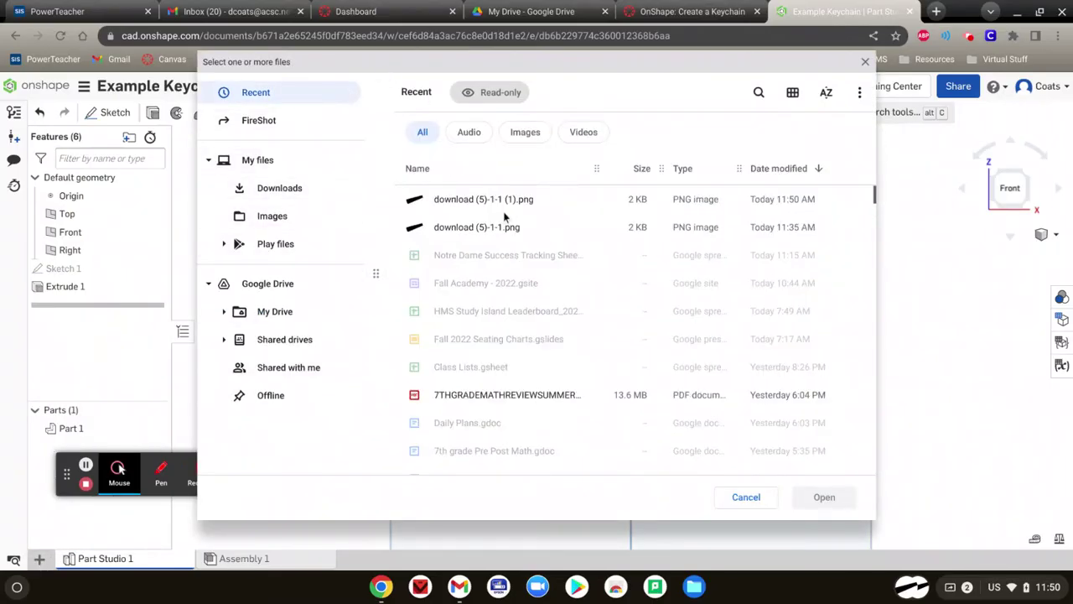
click(502, 201)
click(823, 499)
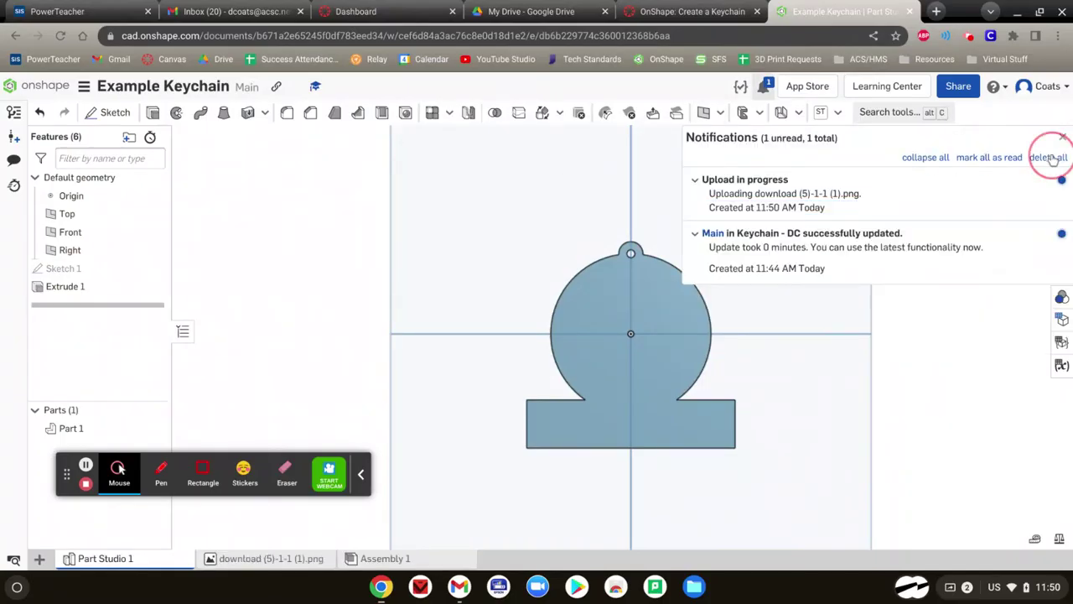
click(1049, 158)
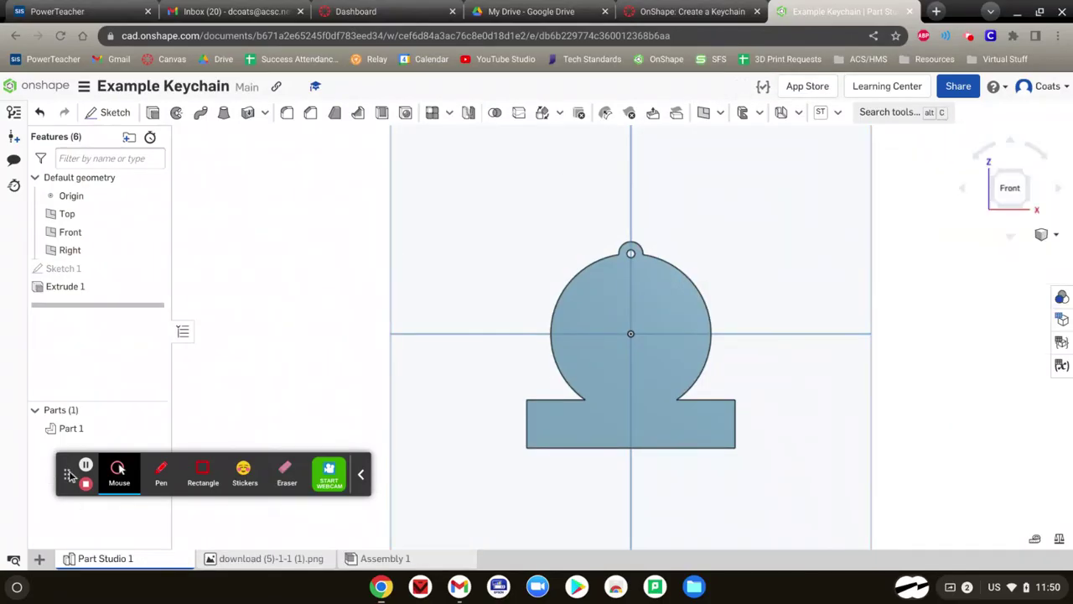
drag(71, 480, 27, 530)
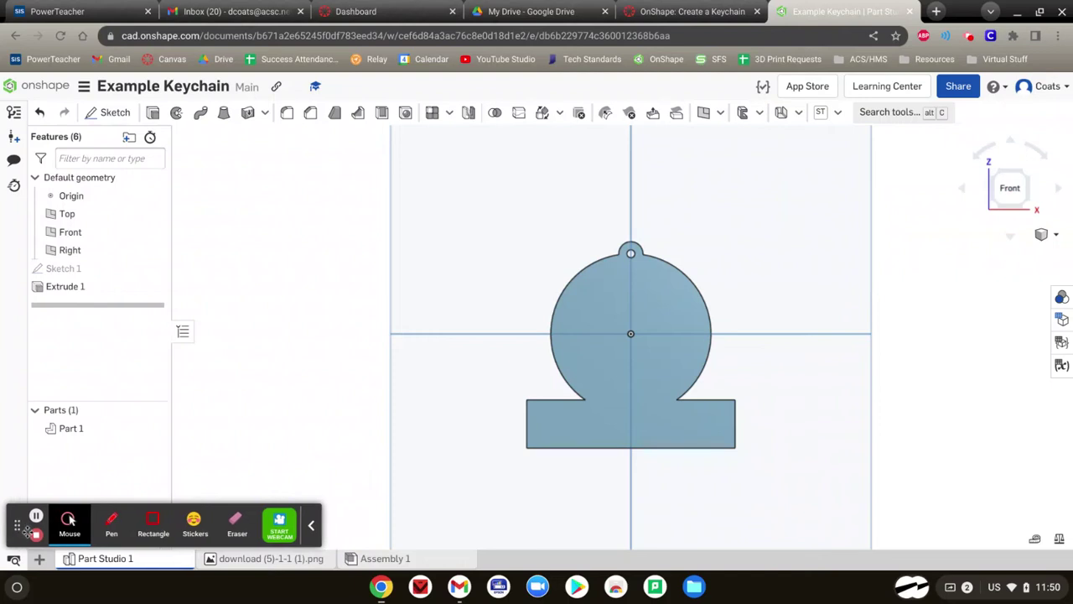
- Start a sketch on the keychain's front face and insert download (5)-1-1 (1).png about 2.03 in wide over the circle
click(110, 113)
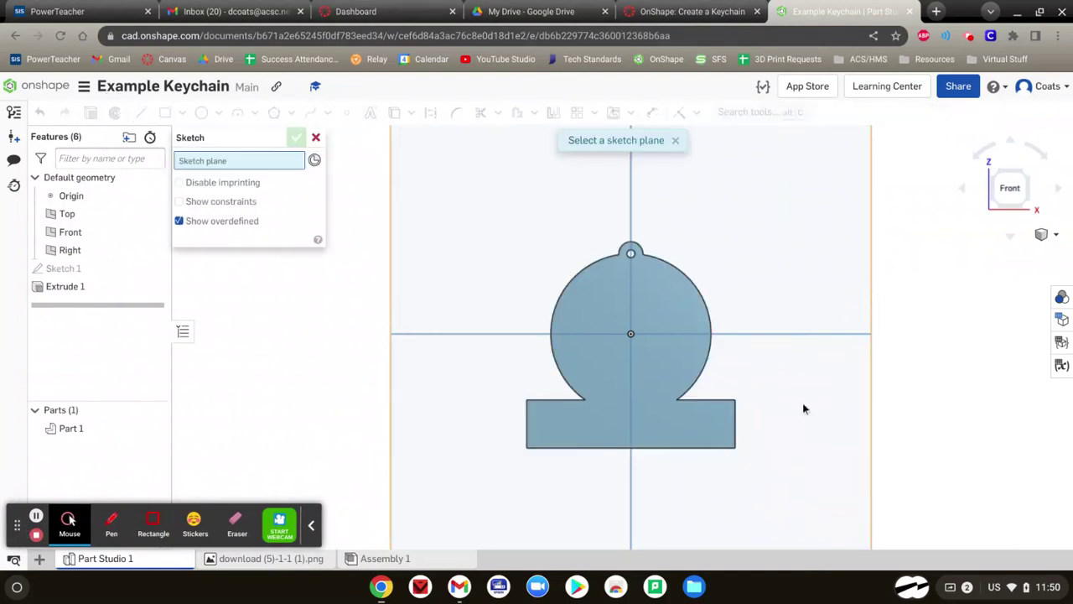
click(634, 383)
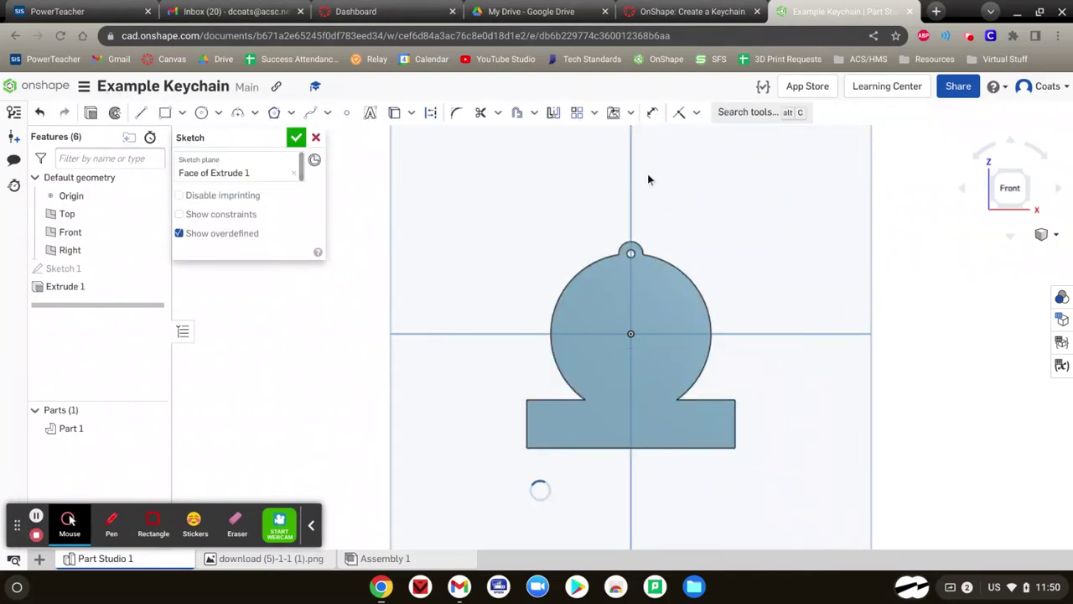
click(630, 112)
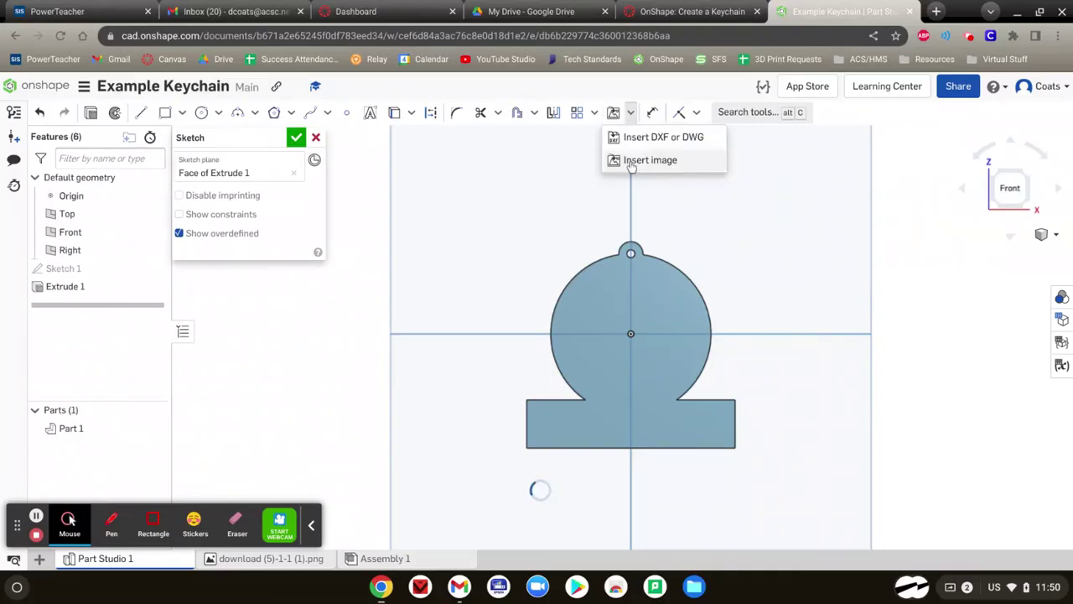
click(631, 160)
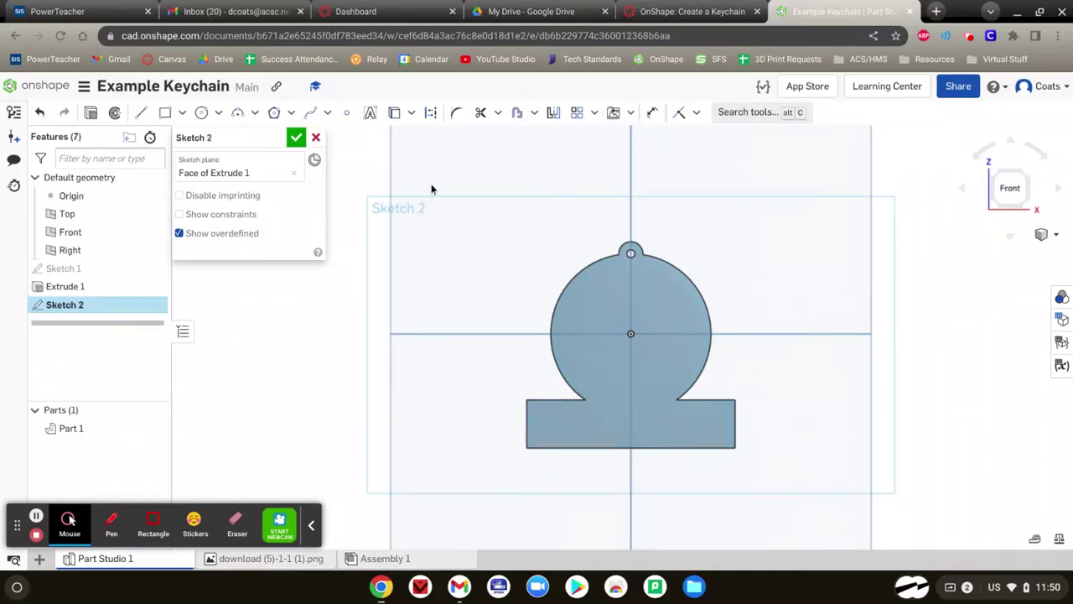
click(631, 113)
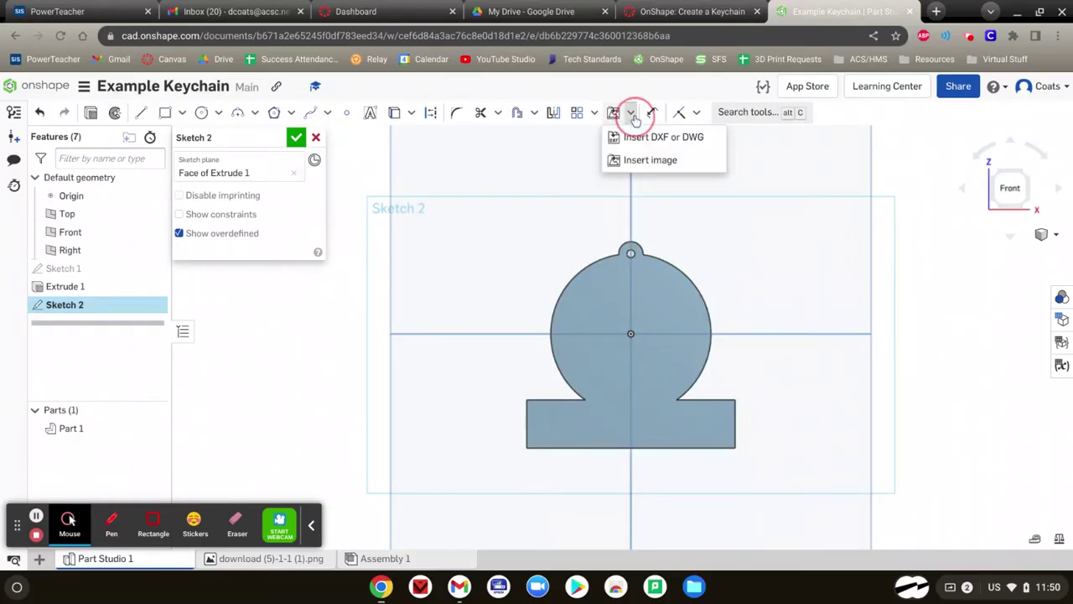
click(635, 160)
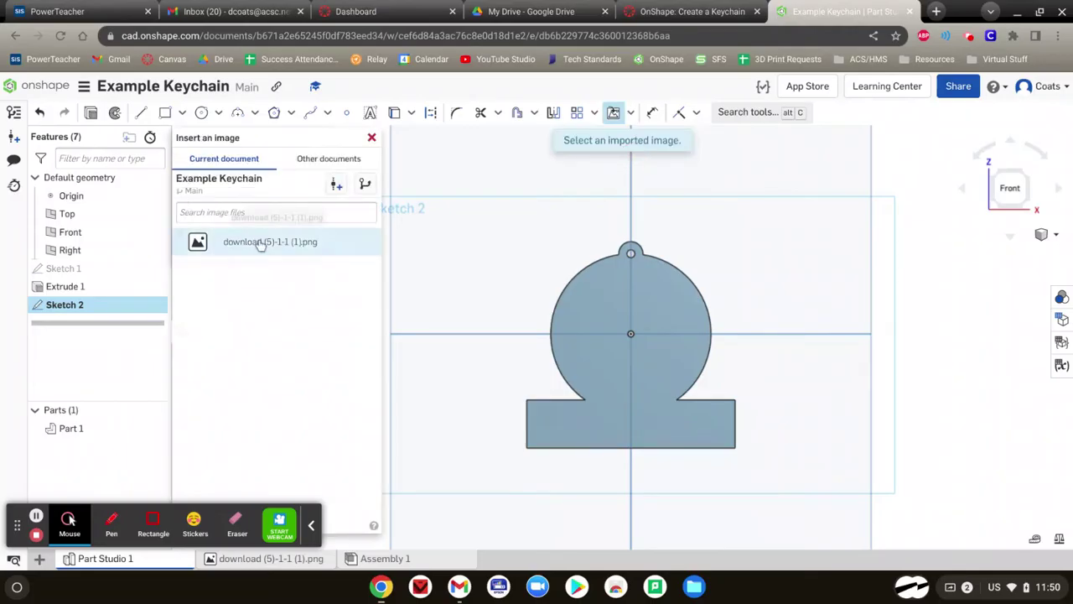
click(261, 242)
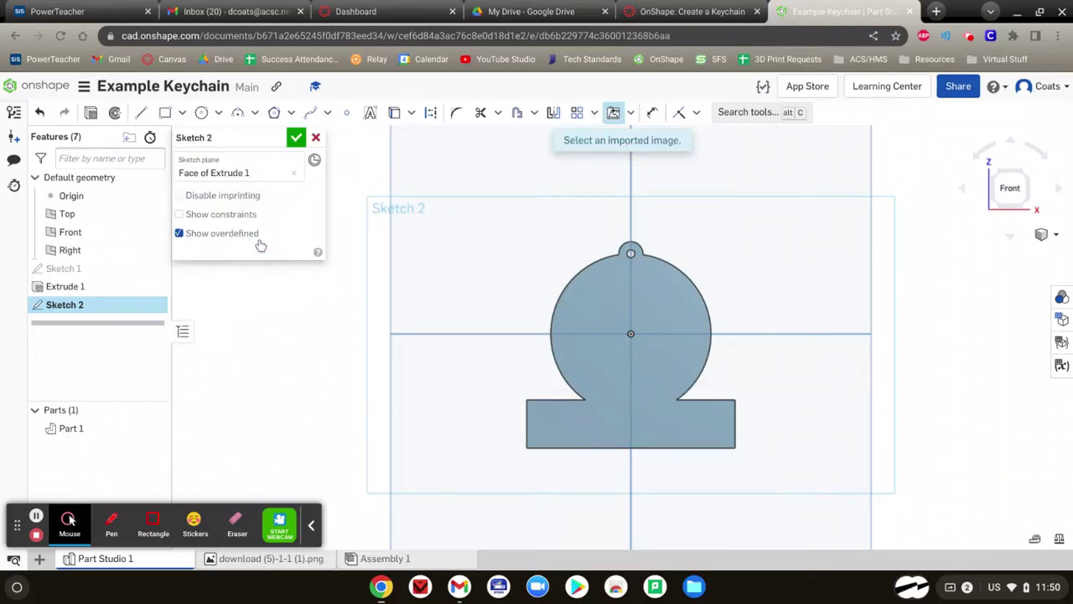
click(532, 286)
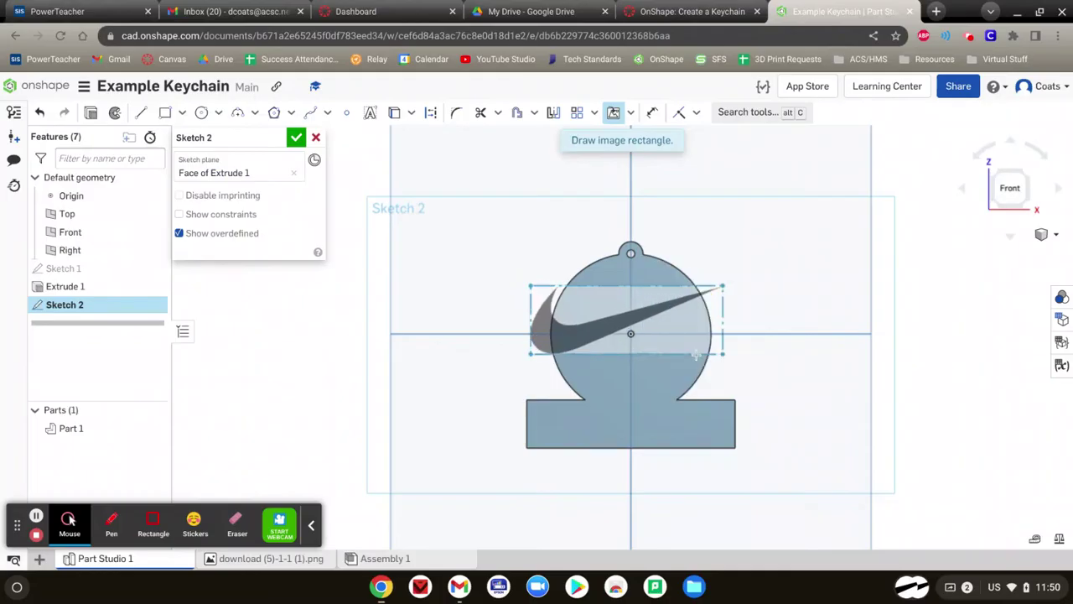
click(695, 344)
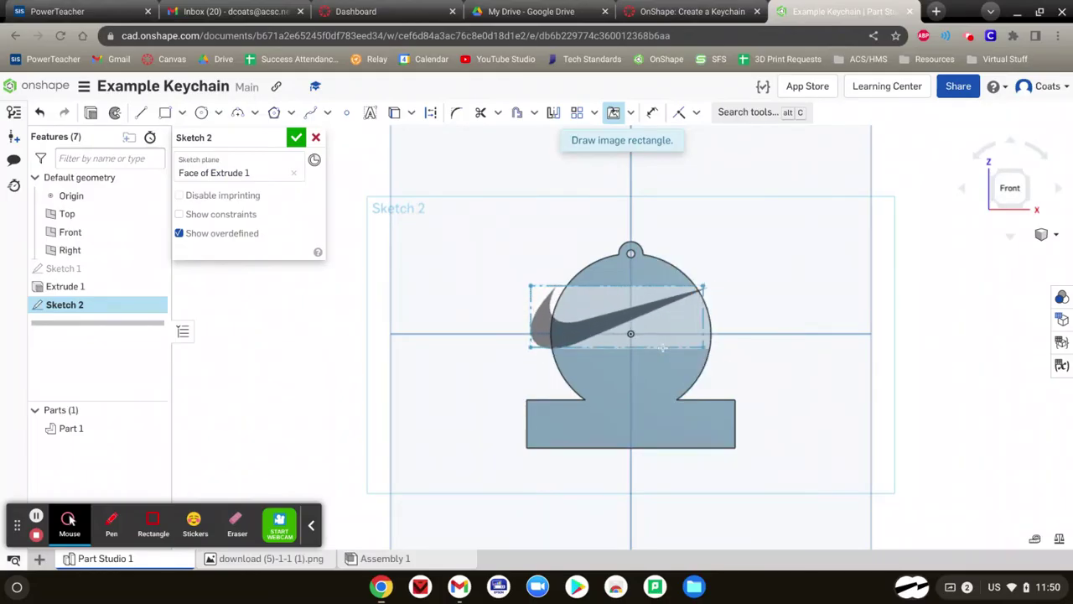
click(701, 343)
click(659, 344)
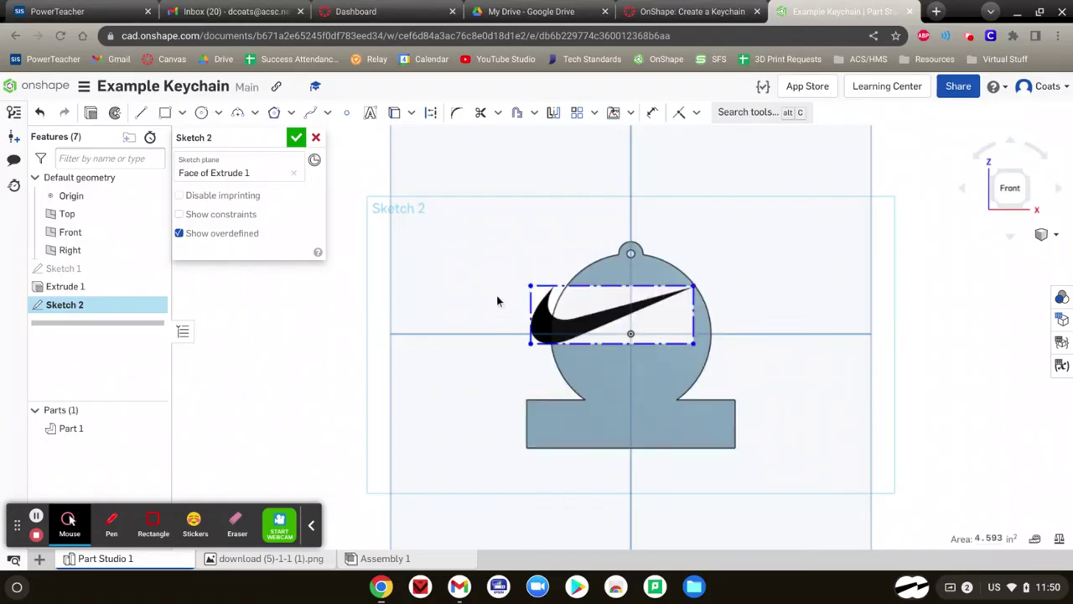
- Fit the swoosh image inside the circle with its width dimensioned to 1.75 in, and finish the sketch
drag(530, 287, 555, 306)
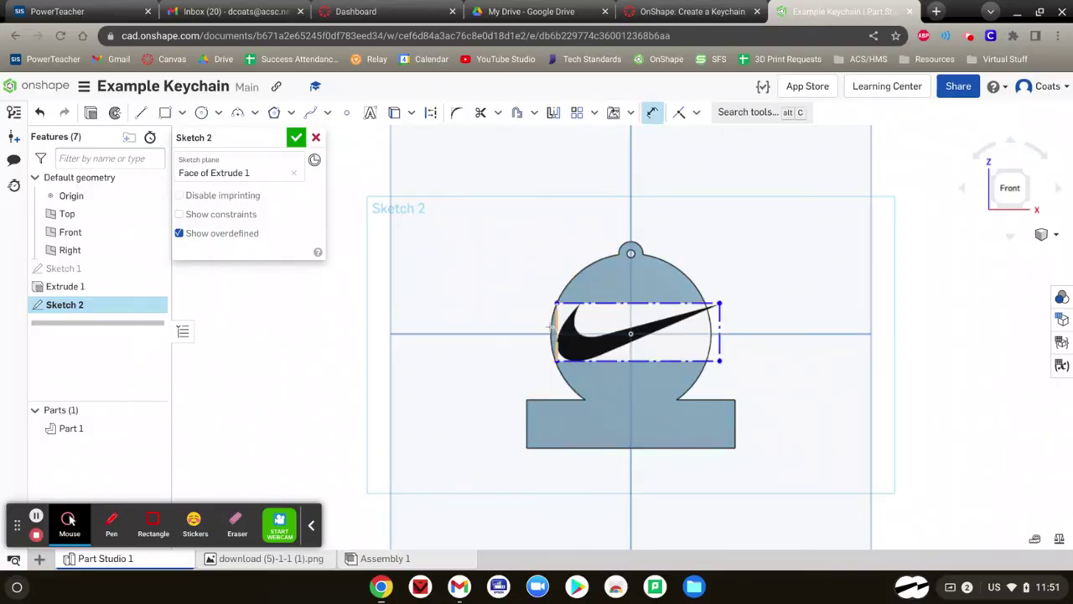
key(d)
click(556, 342)
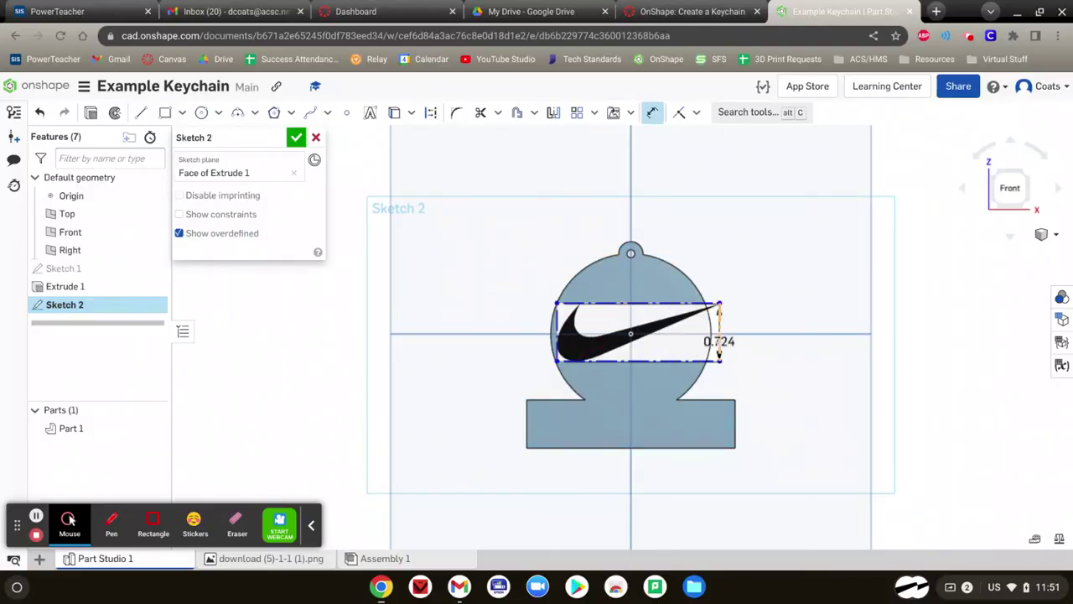
click(719, 340)
click(684, 220)
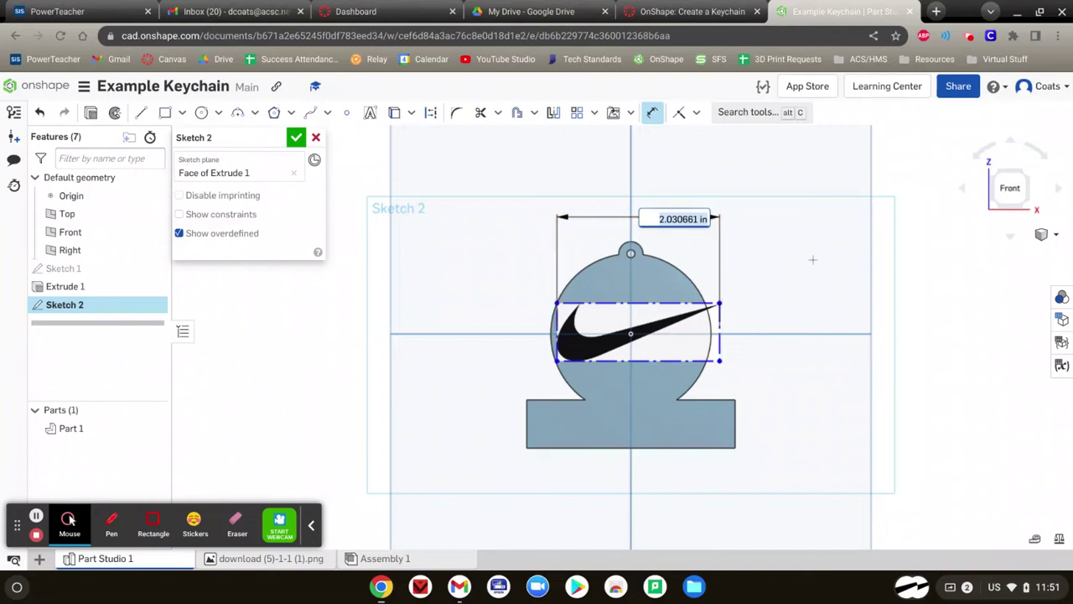
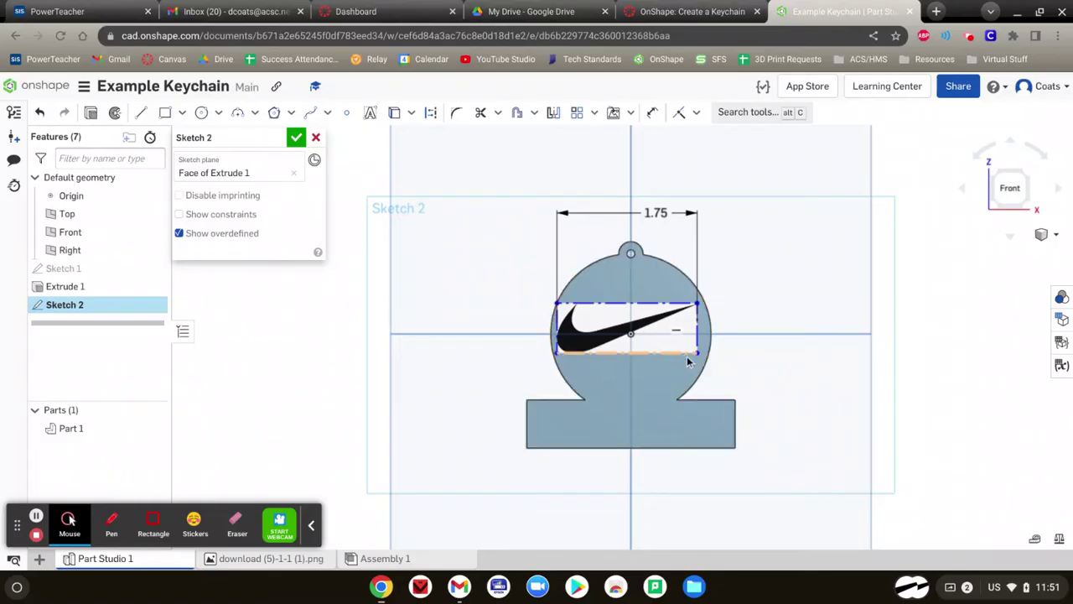
mouse_move(699, 357)
mouse_down()
mouse_move(716, 373)
mouse_move(703, 361)
mouse_up()
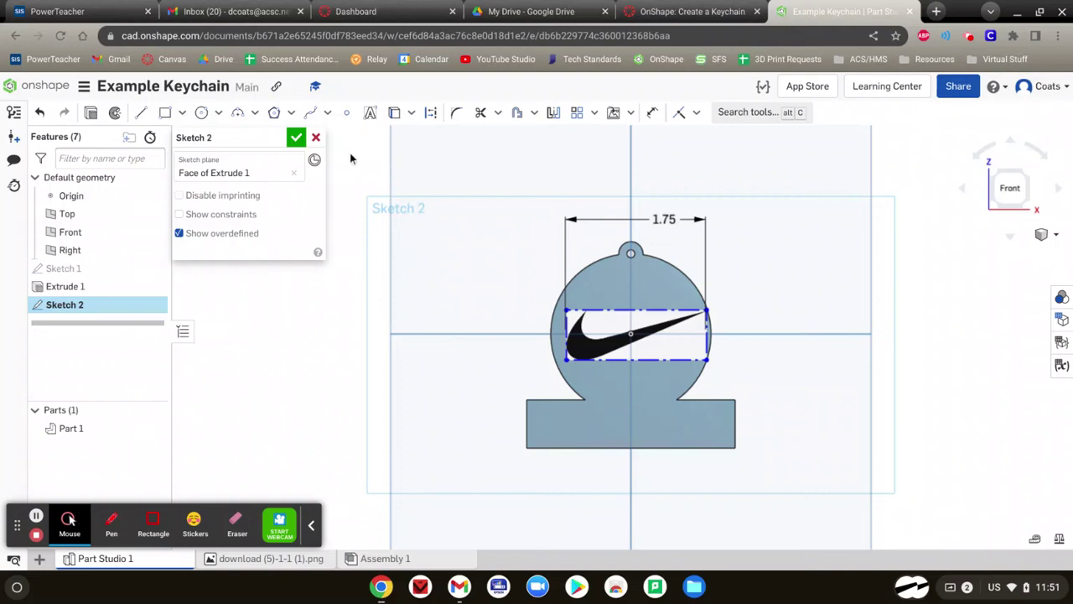
click(297, 138)
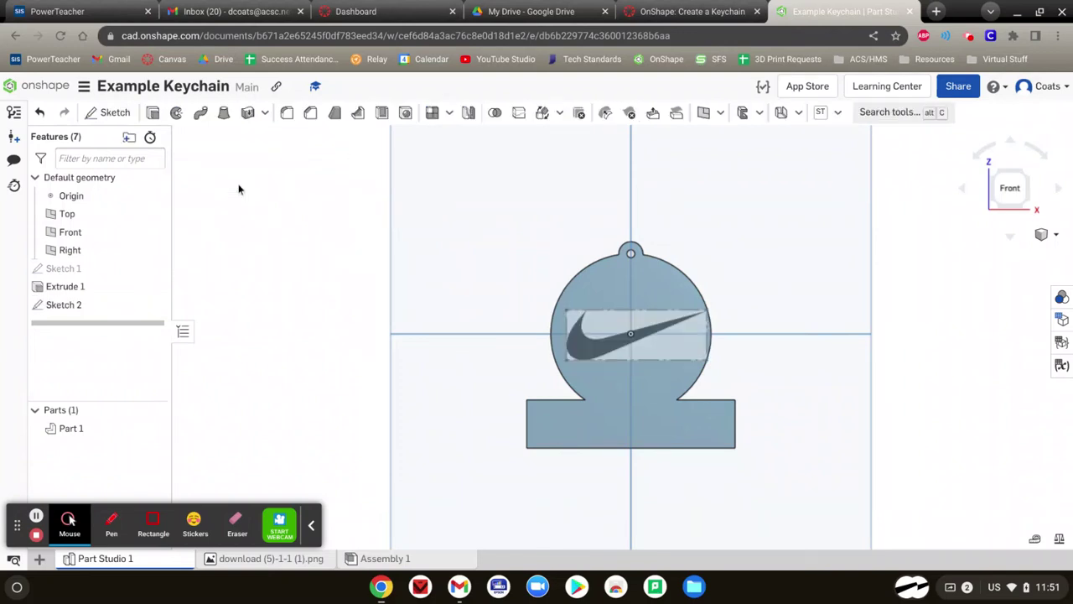
- Start a sketch on the swoosh image's face and draw a line about 1.46 in long along the swoosh's lower straight edge to its right tip
scroll(637, 342, up, 5)
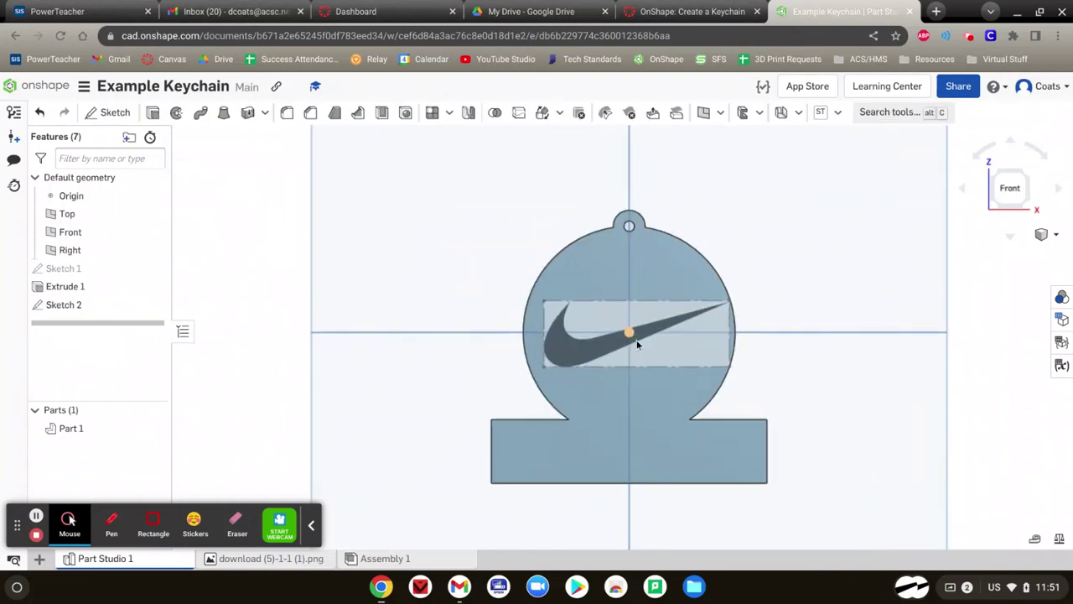
scroll(636, 339, up, 2)
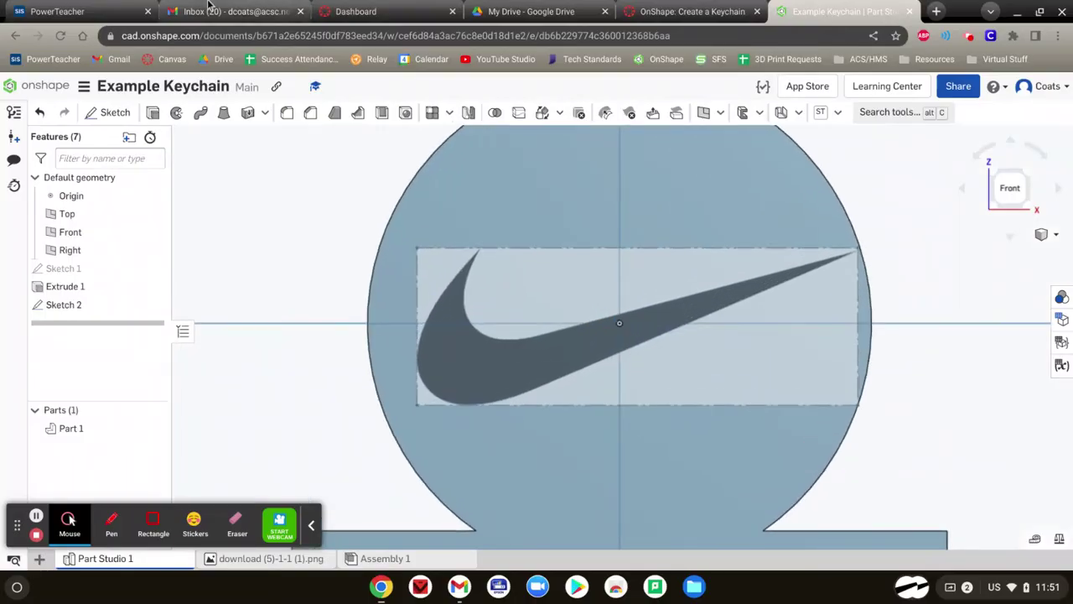
click(115, 112)
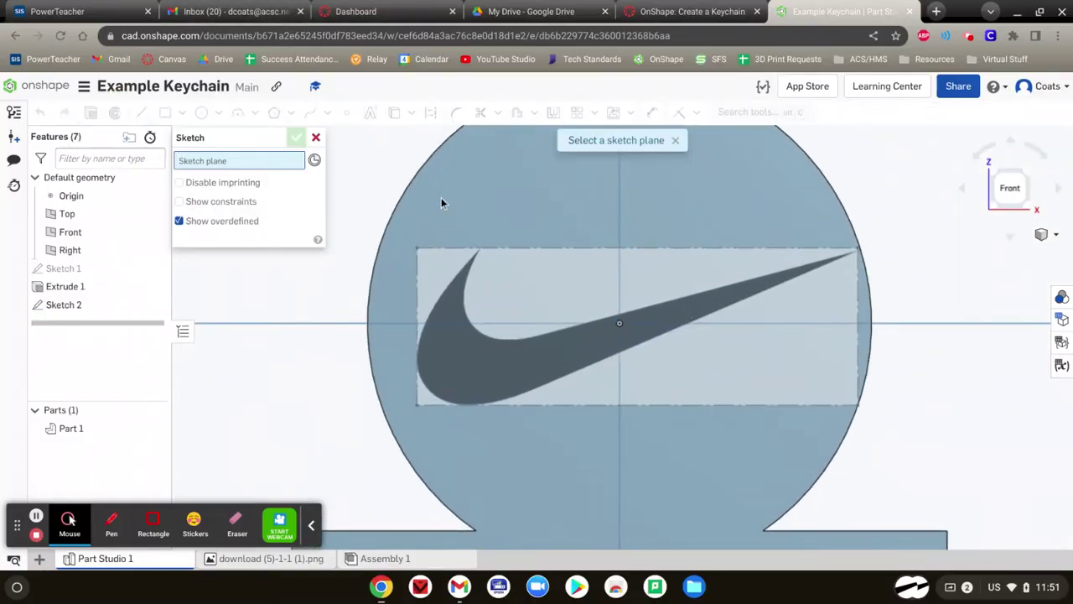
click(537, 221)
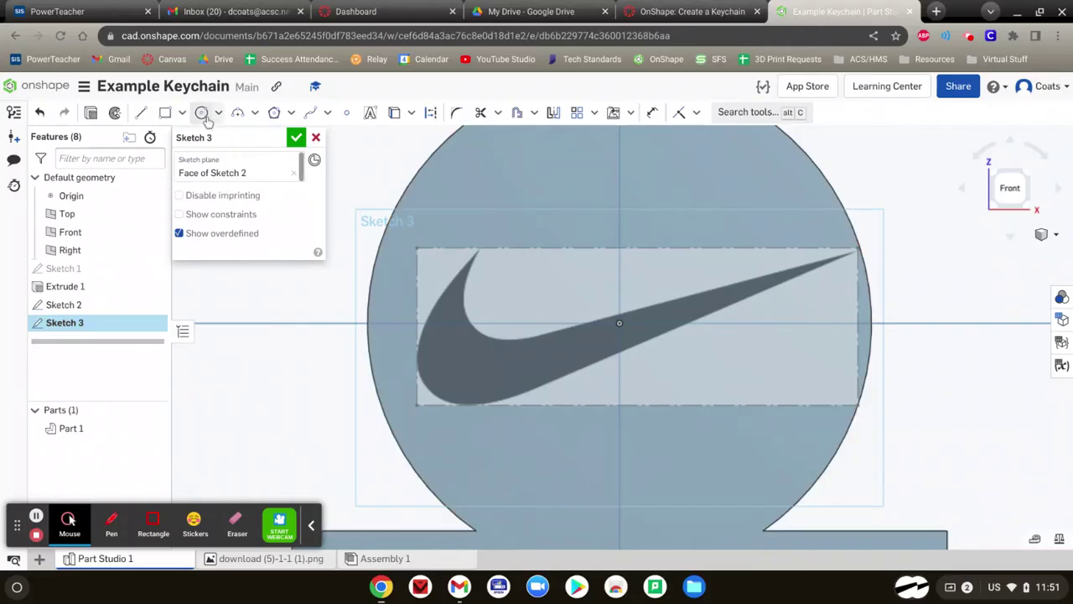
click(140, 112)
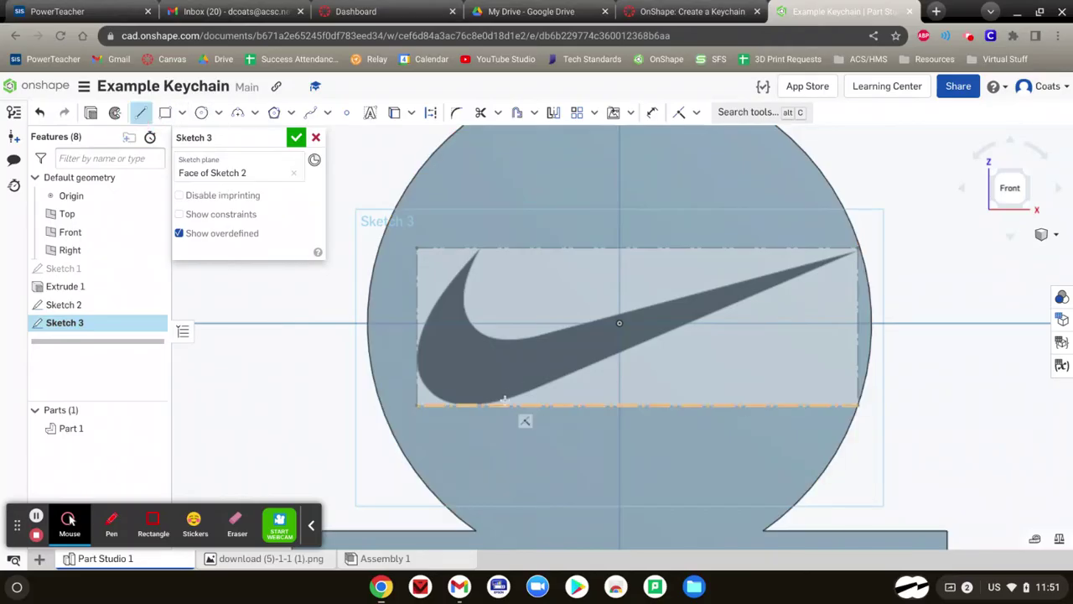
click(515, 396)
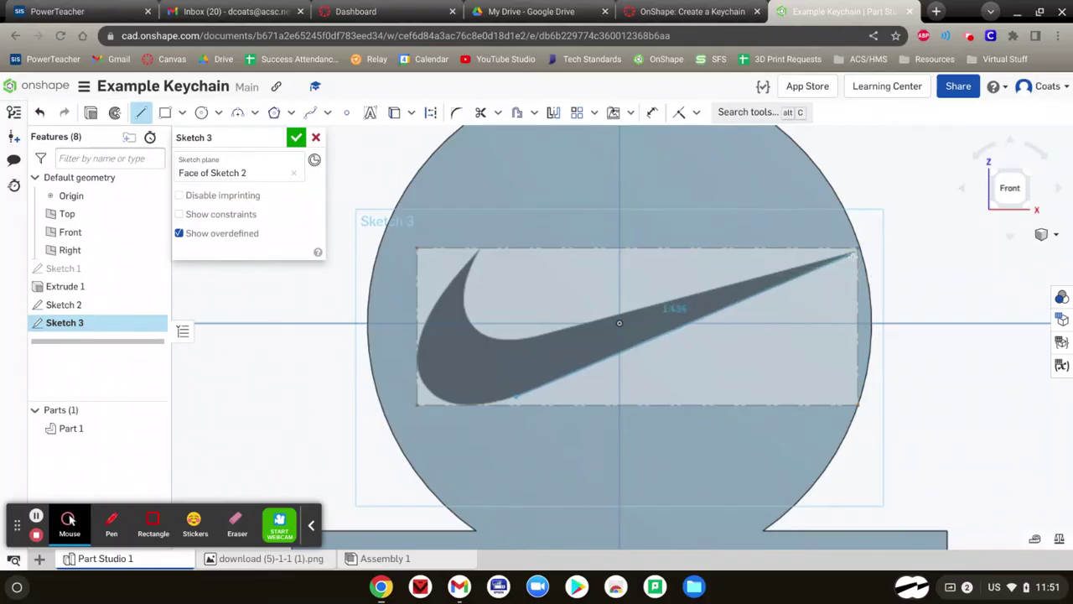
scroll(857, 248, up, 5)
click(859, 242)
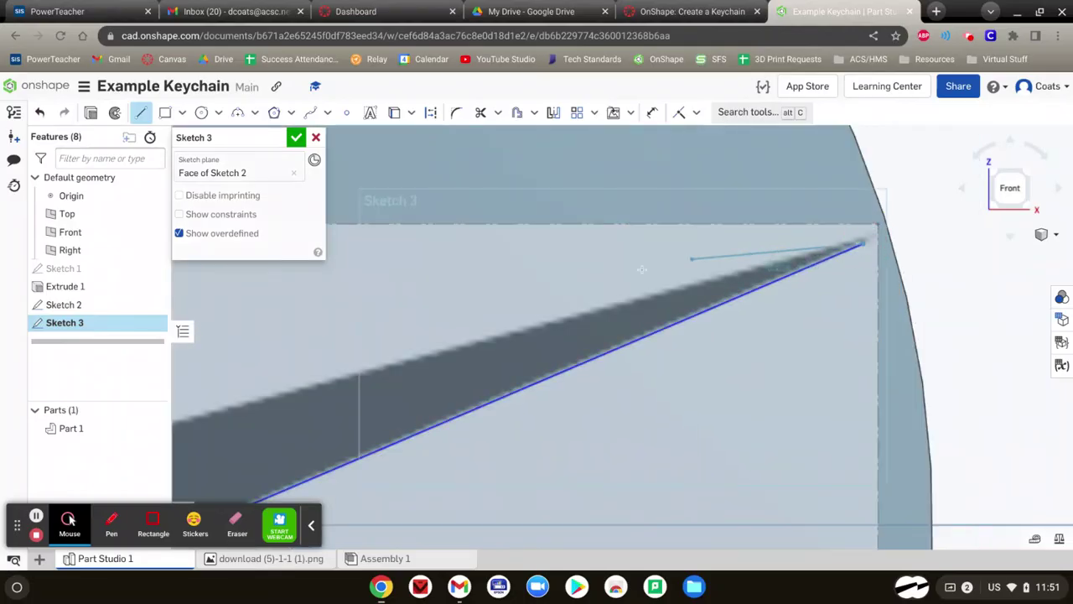
- Continue from the right tip with a line about 1.31 in long along the swoosh's upper straight edge, ending where the inner curve begins
scroll(443, 306, down, 2)
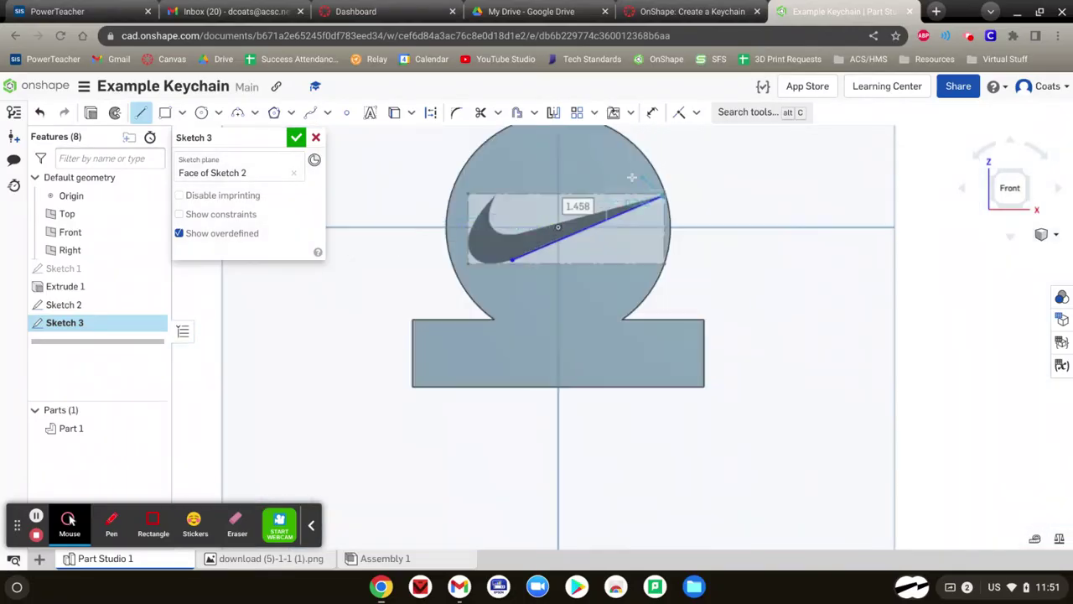
scroll(443, 306, down, 3)
scroll(520, 228, up, 2)
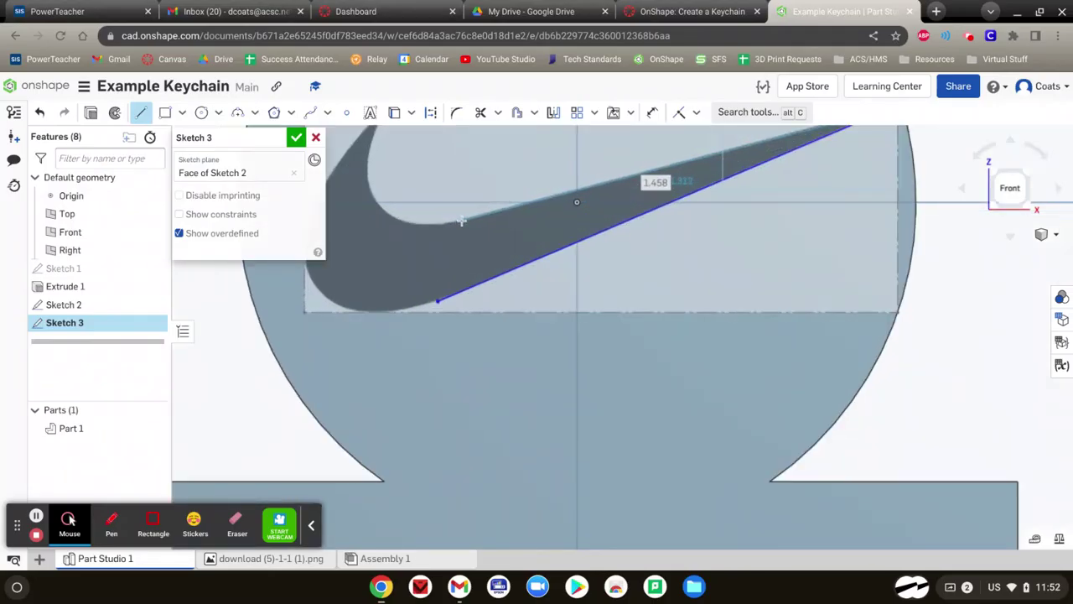
click(461, 220)
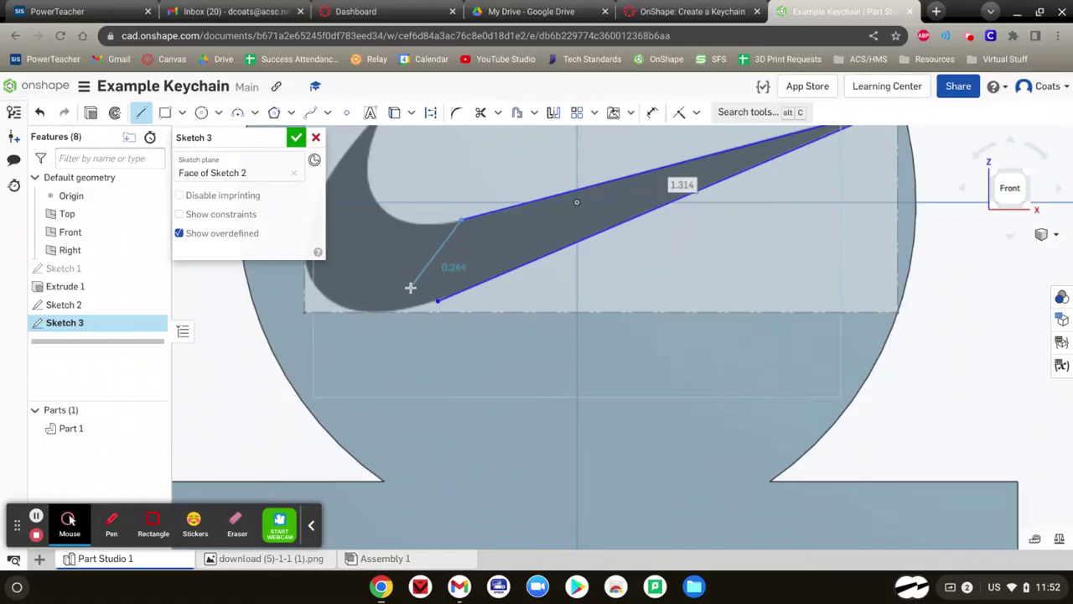
key(Escape)
- Trace the curved part of the swoosh with a spline from the upper line's end, around the hook and rounded bottom, to the lower line's end
scroll(448, 246, down, 2)
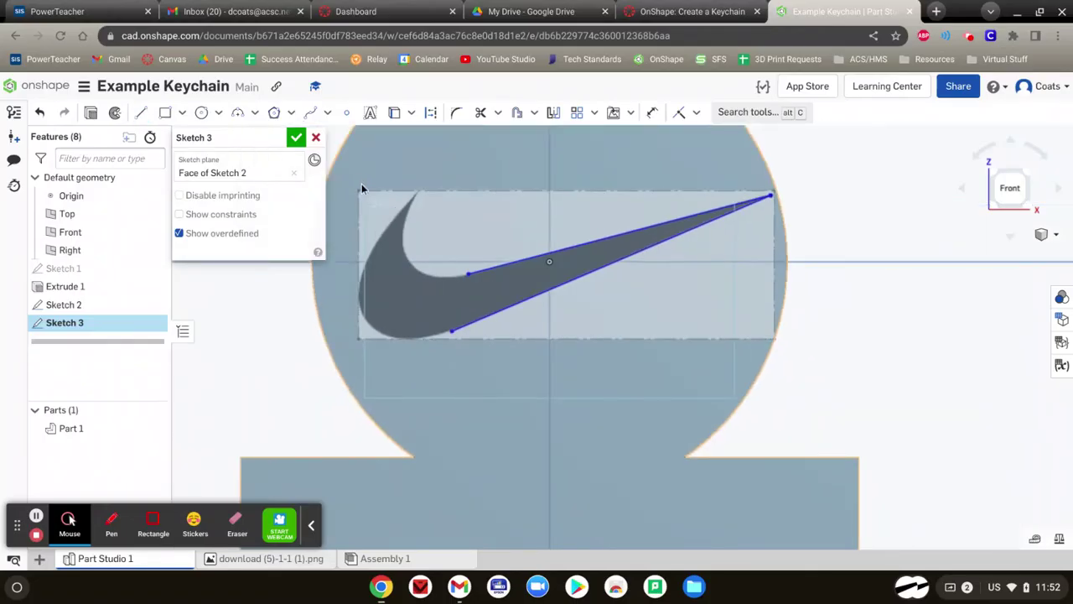
scroll(334, 201, up, 3)
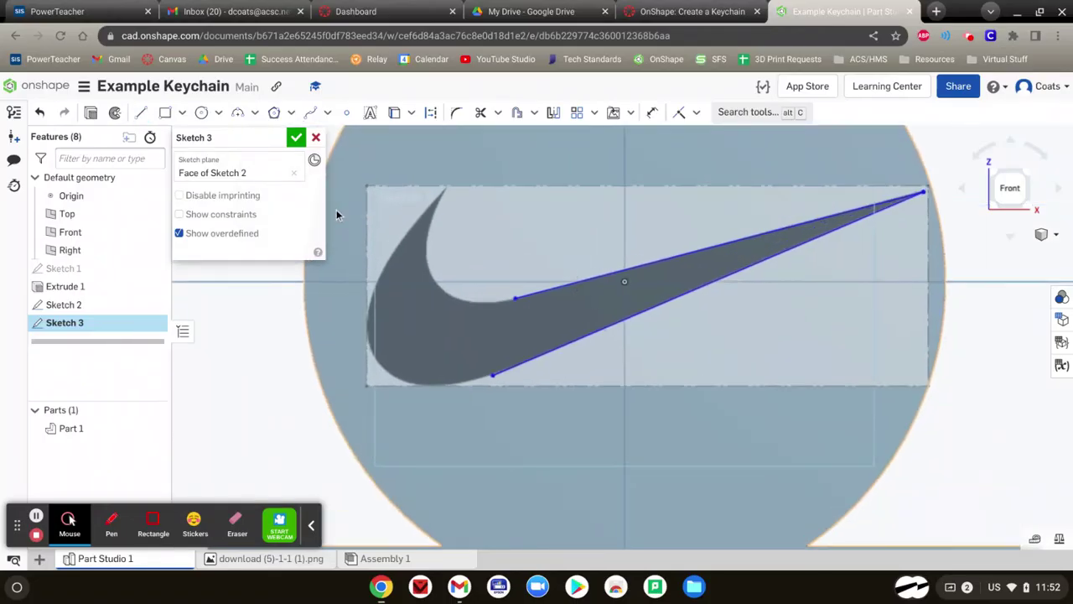
scroll(337, 214, up, 3)
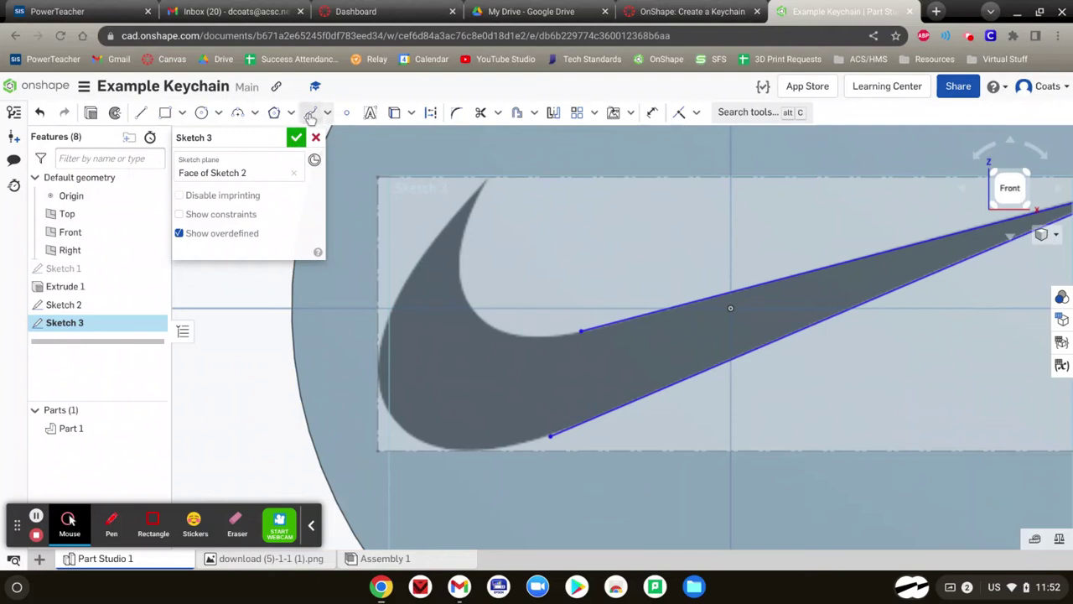
click(311, 114)
click(581, 331)
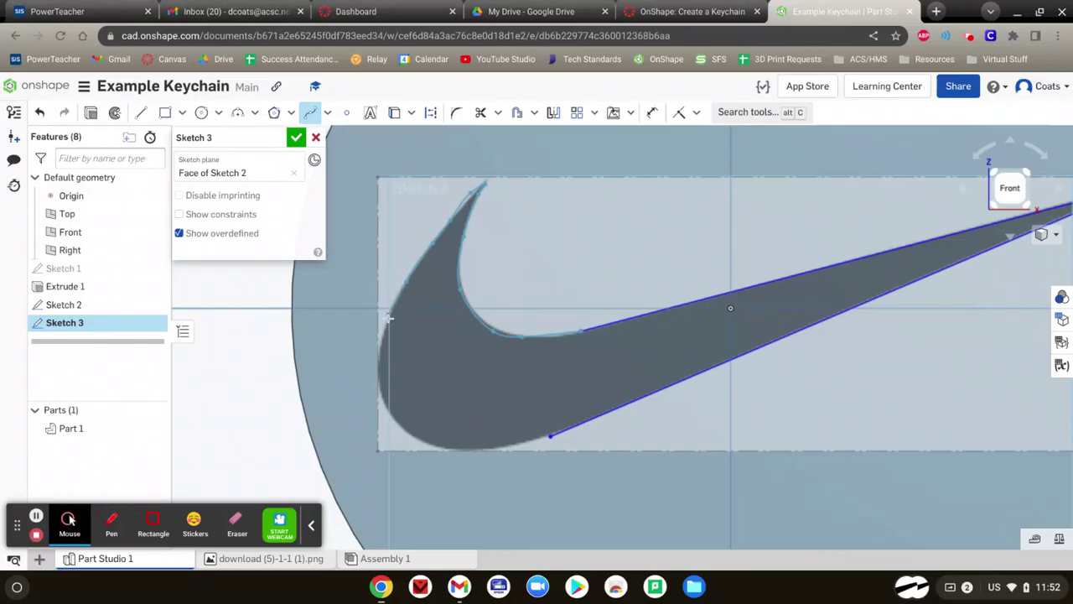
scroll(389, 356, up, 4)
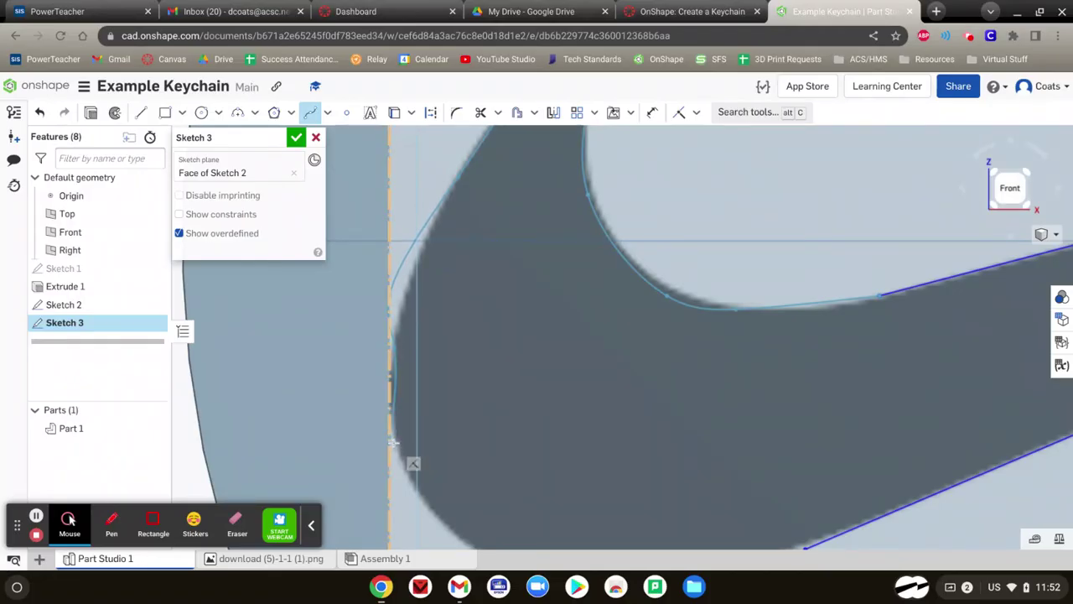
scroll(422, 439, down, 3)
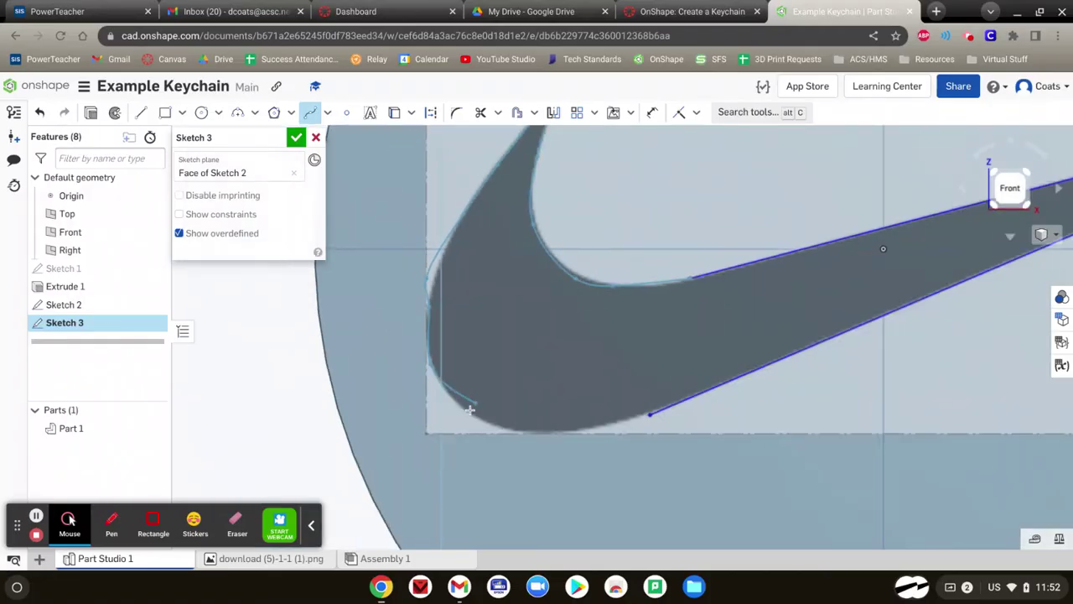
scroll(471, 409, up, 1)
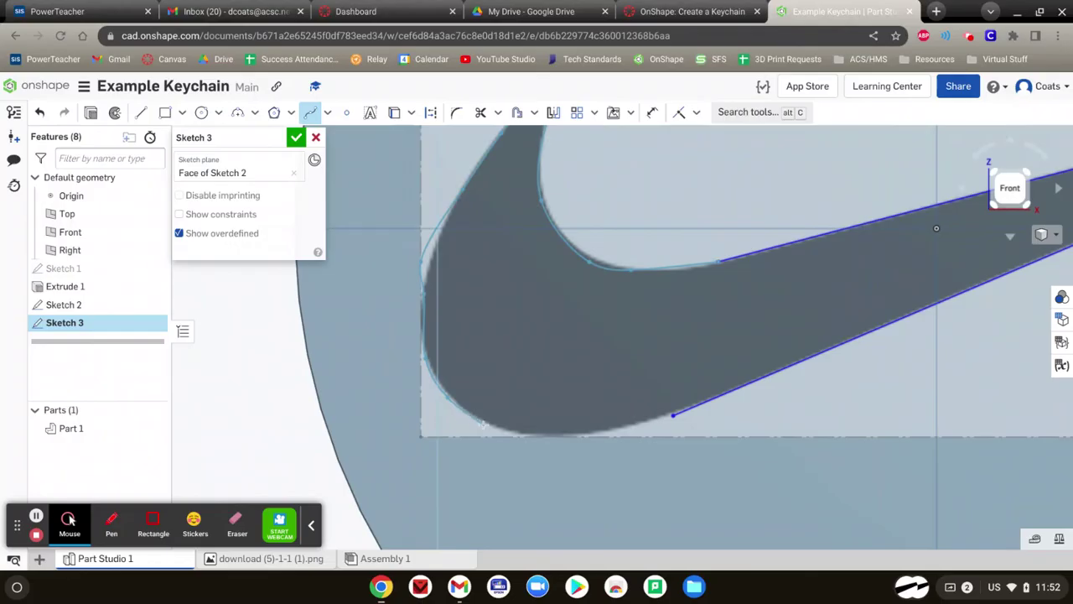
click(540, 431)
click(623, 427)
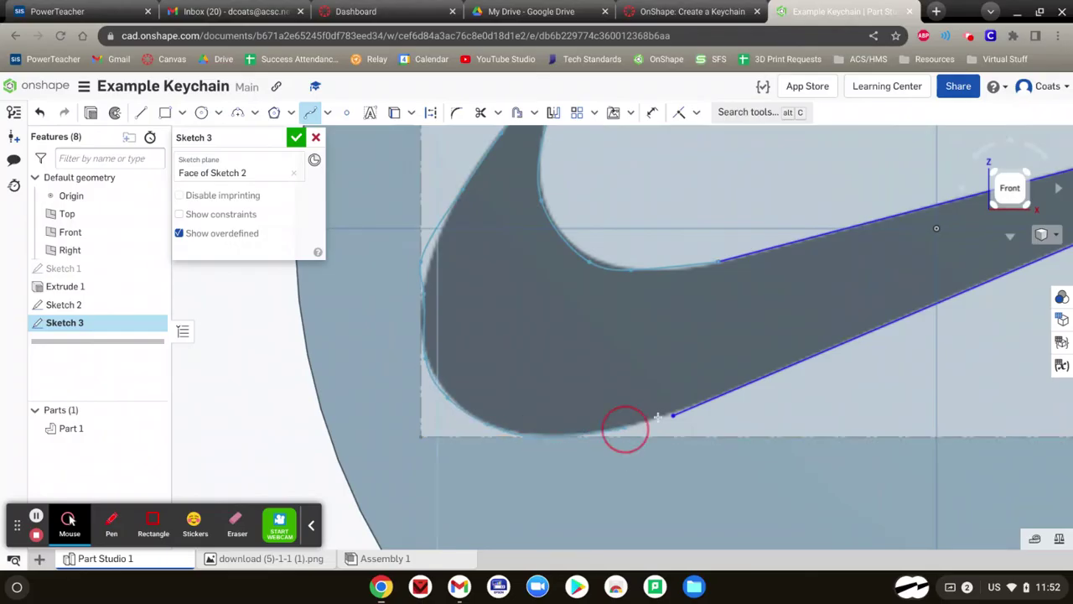
click(674, 414)
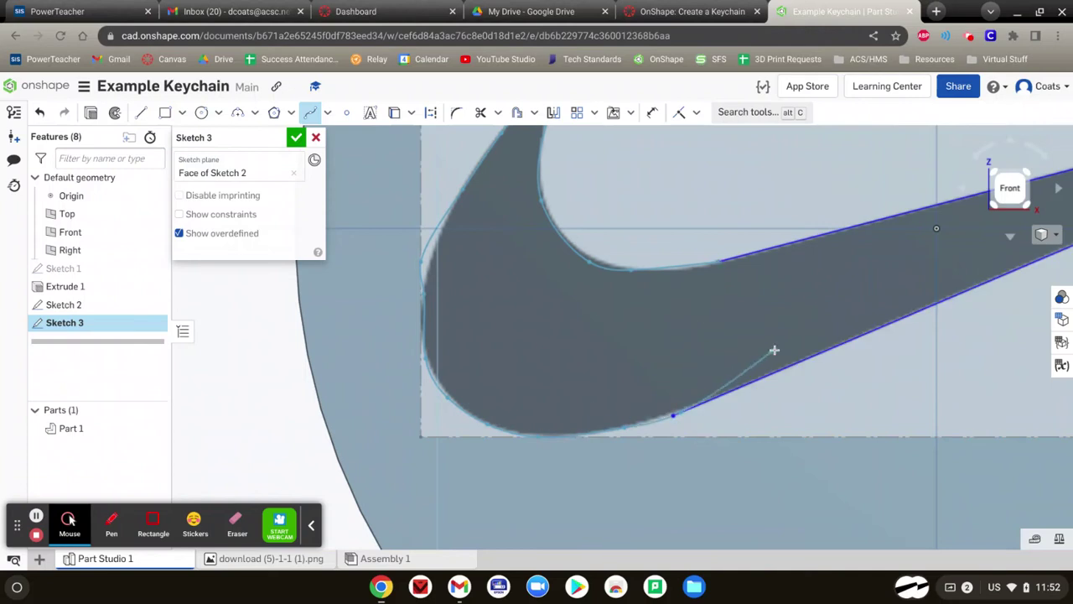
key(Escape)
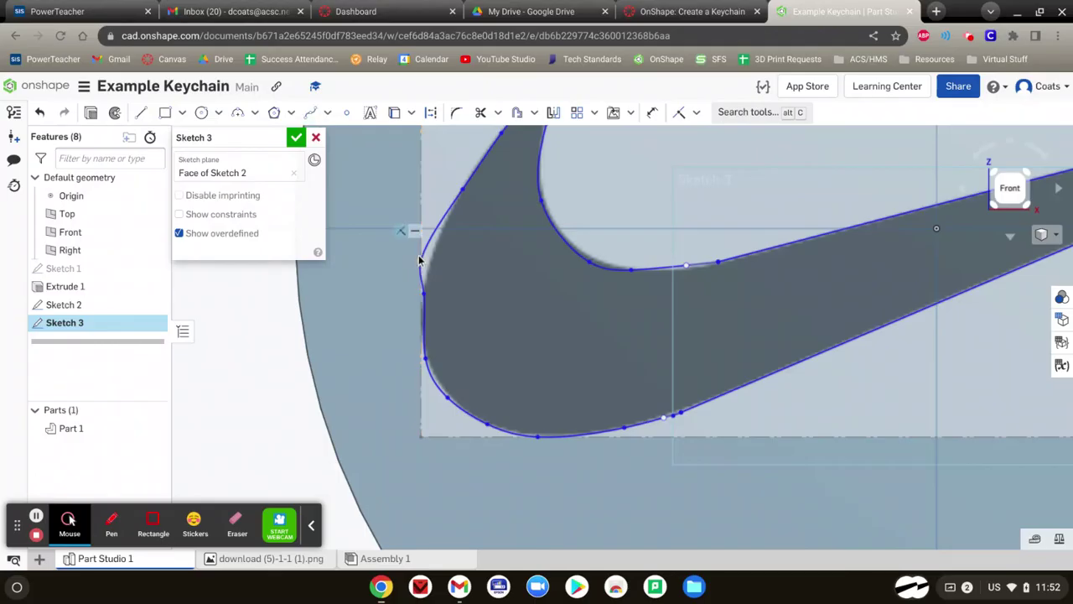
- Move the stray spline point on the swoosh's left side onto the image's outline, and finish the sketch
key(Escape)
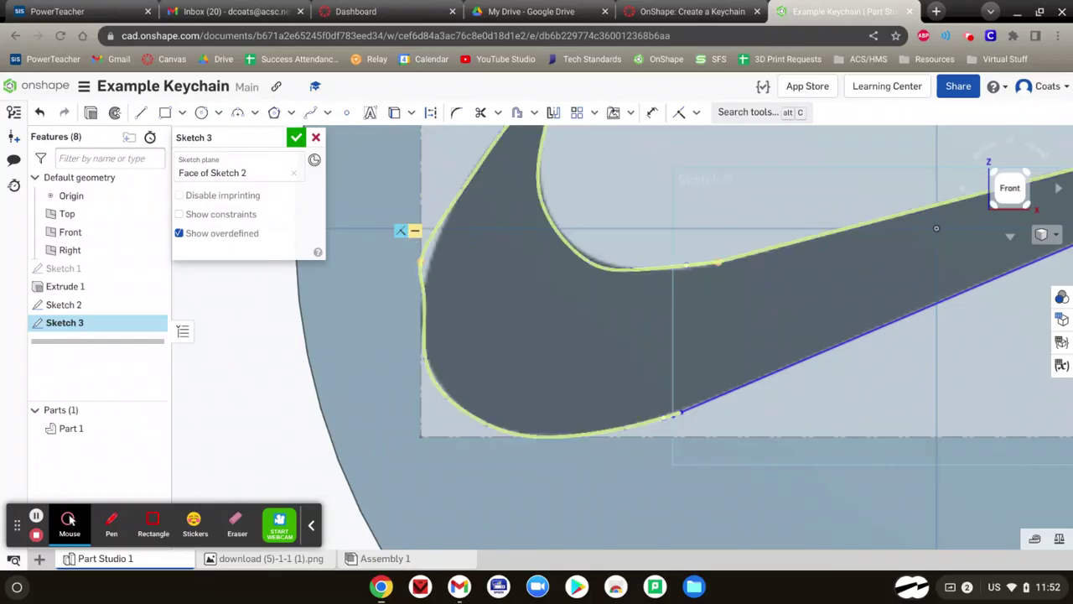
click(430, 260)
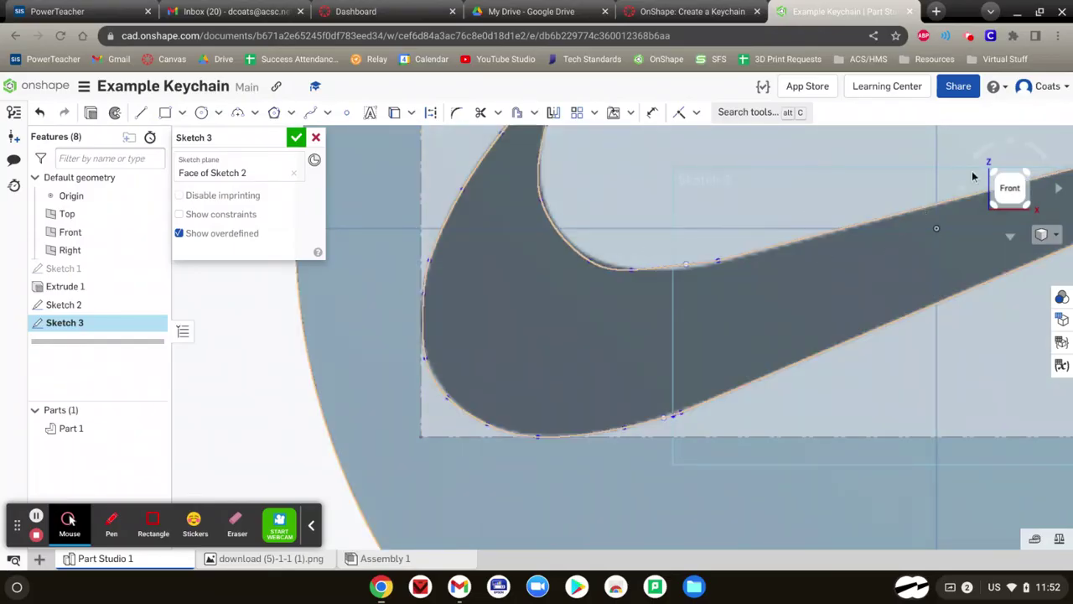
click(1009, 188)
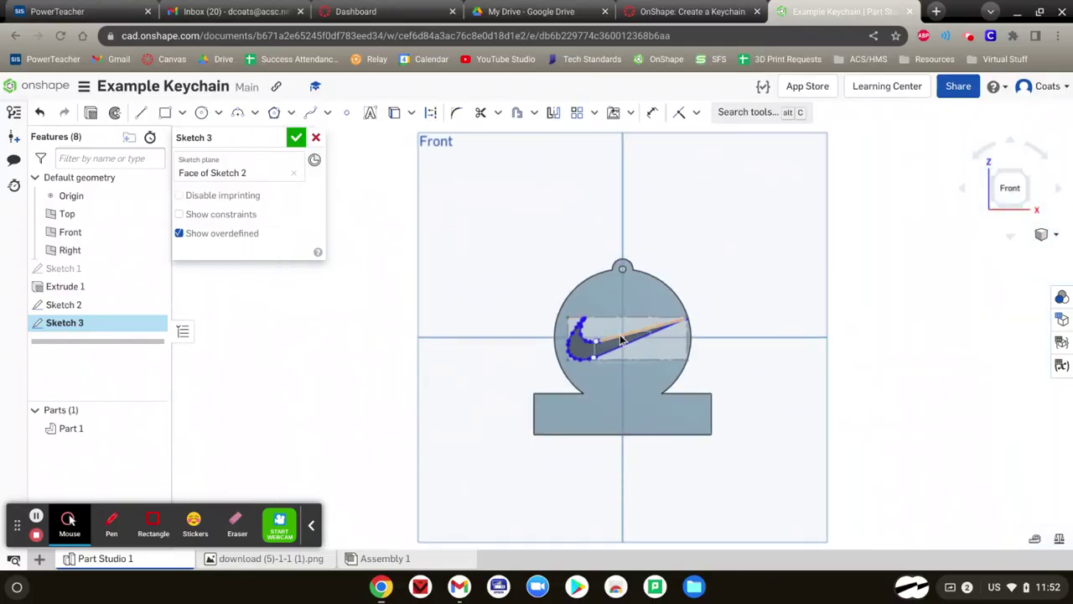
scroll(619, 335, up, 5)
click(296, 138)
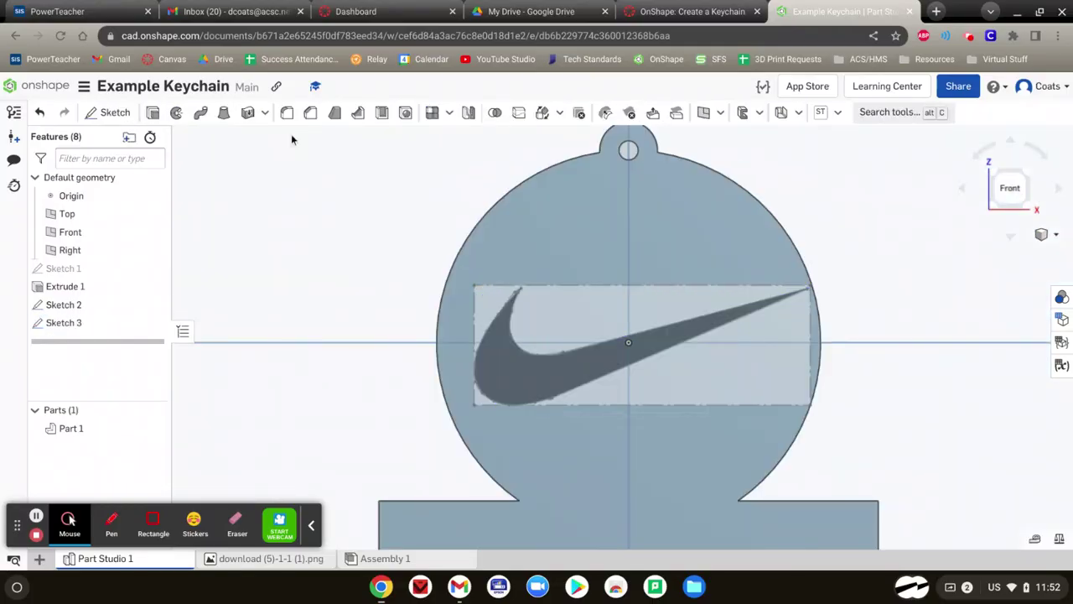
- Hide the image sketch and extrude the traced swoosh region 0.1 in, added to the keychain body
click(156, 305)
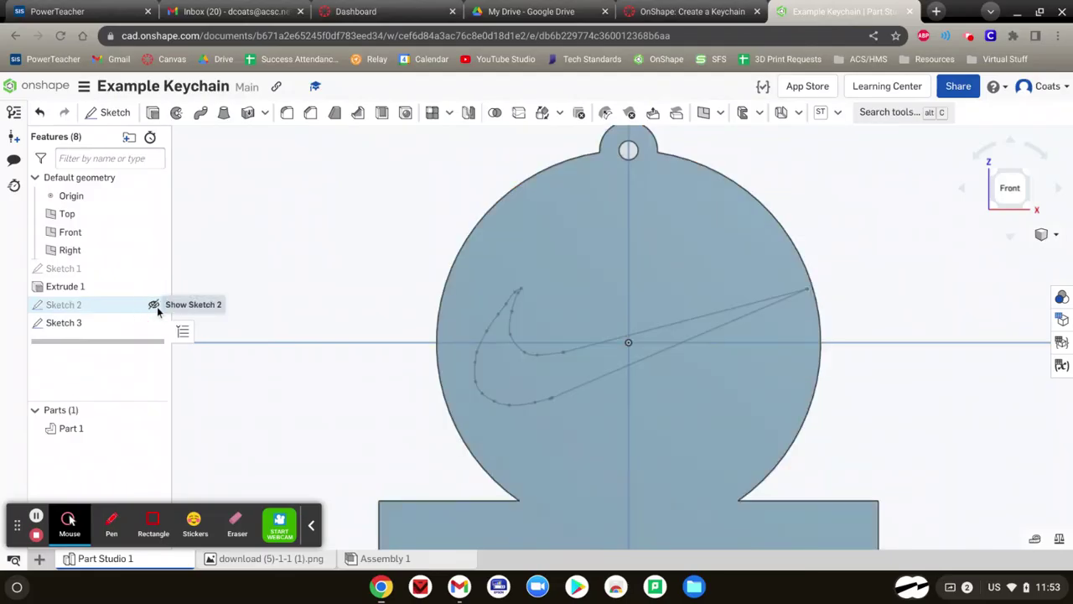
click(153, 115)
click(554, 369)
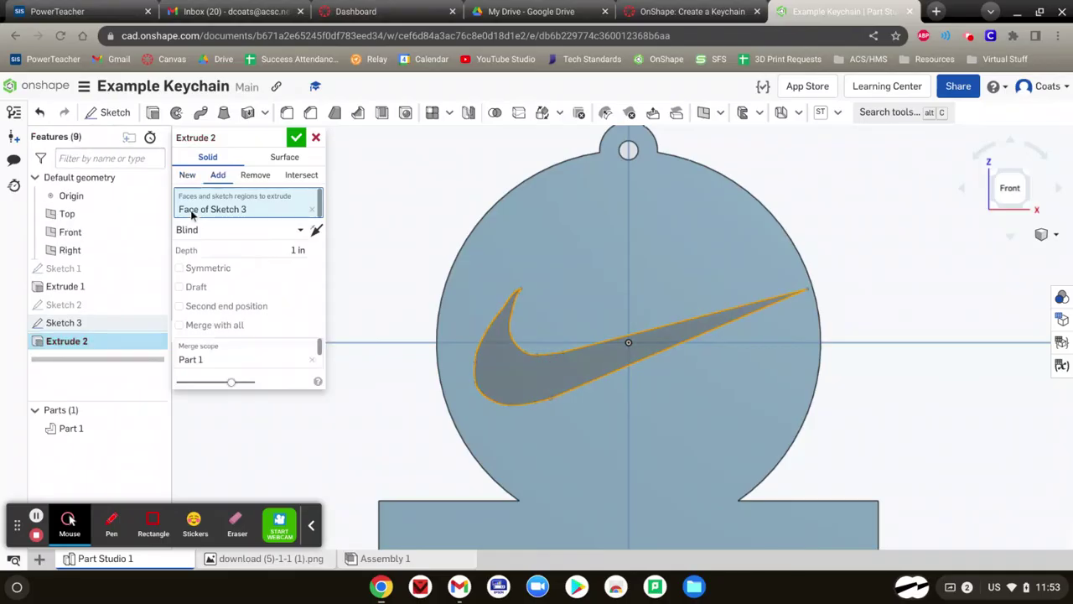
click(256, 253)
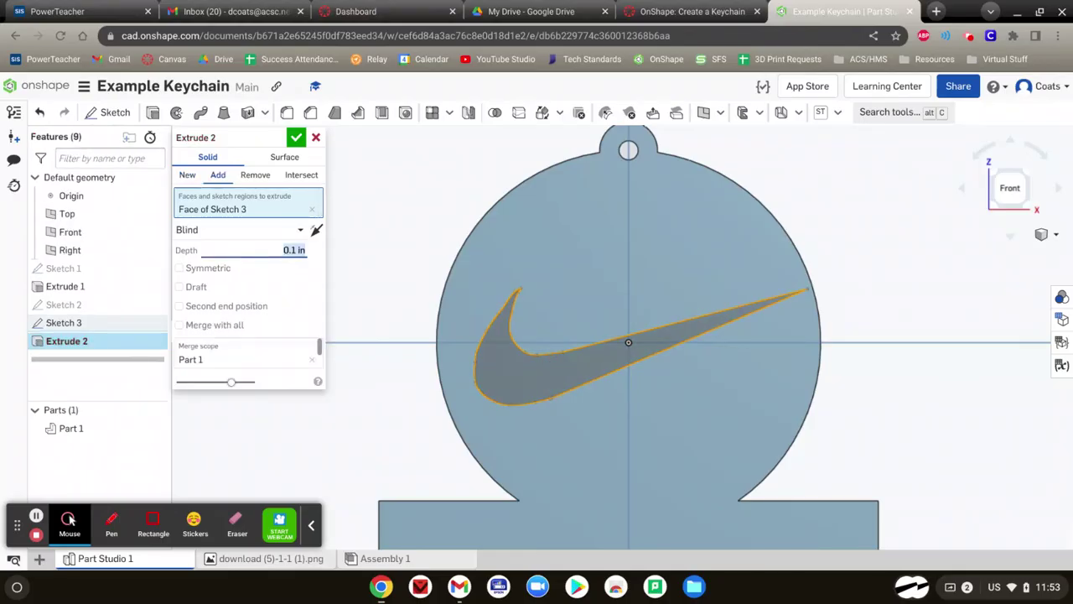
click(296, 138)
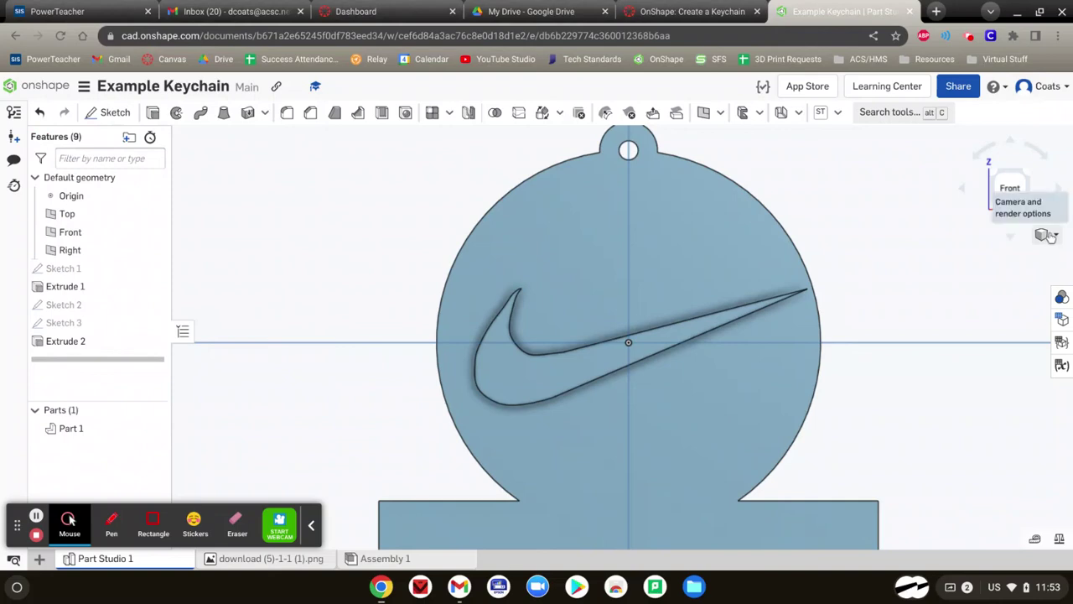
- Start a sketch on the keychain's front face and add bold NIKE text about 1.2 in wide on the rectangular base
click(1050, 237)
click(964, 251)
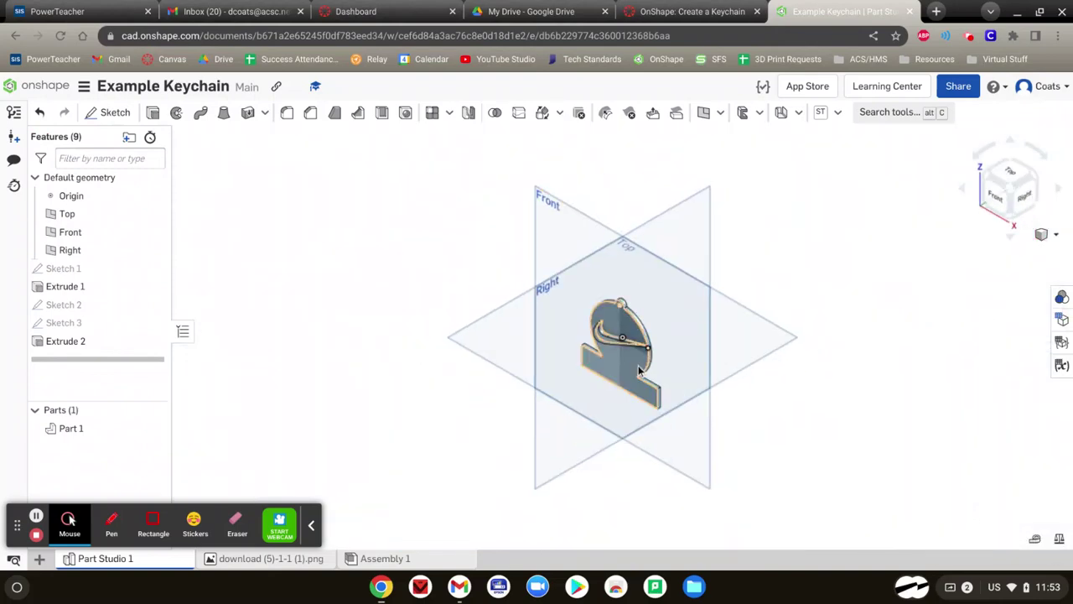
click(998, 209)
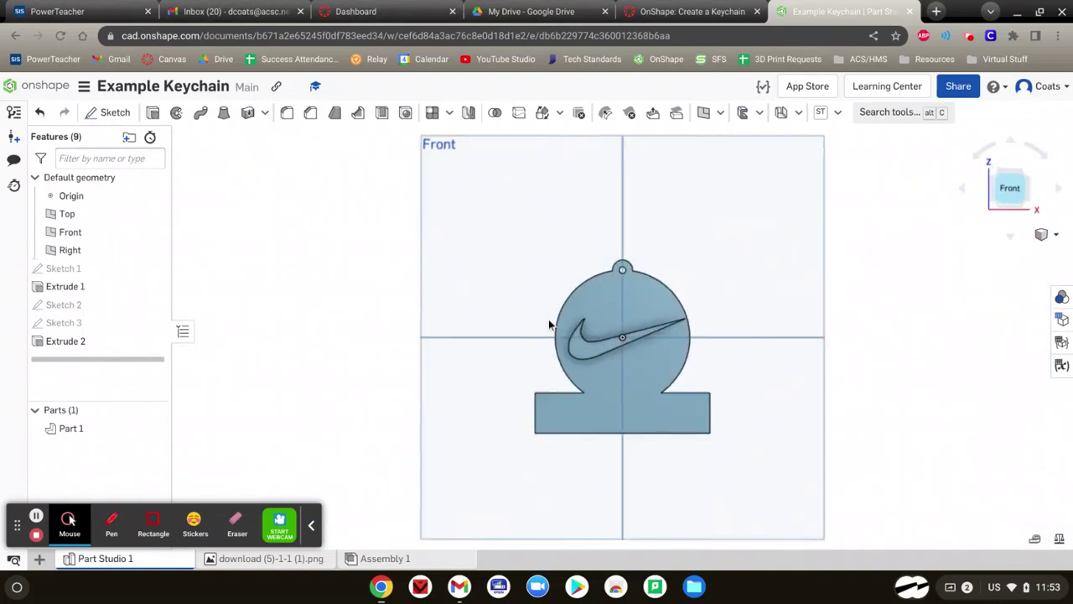
scroll(577, 333, up, 3)
scroll(577, 333, up, 1)
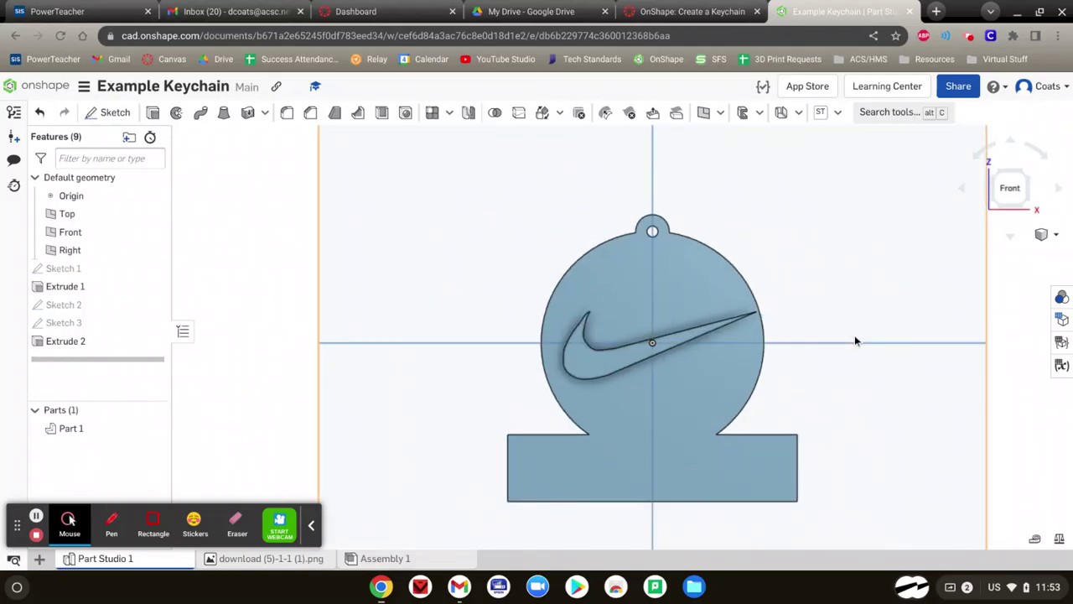
click(110, 113)
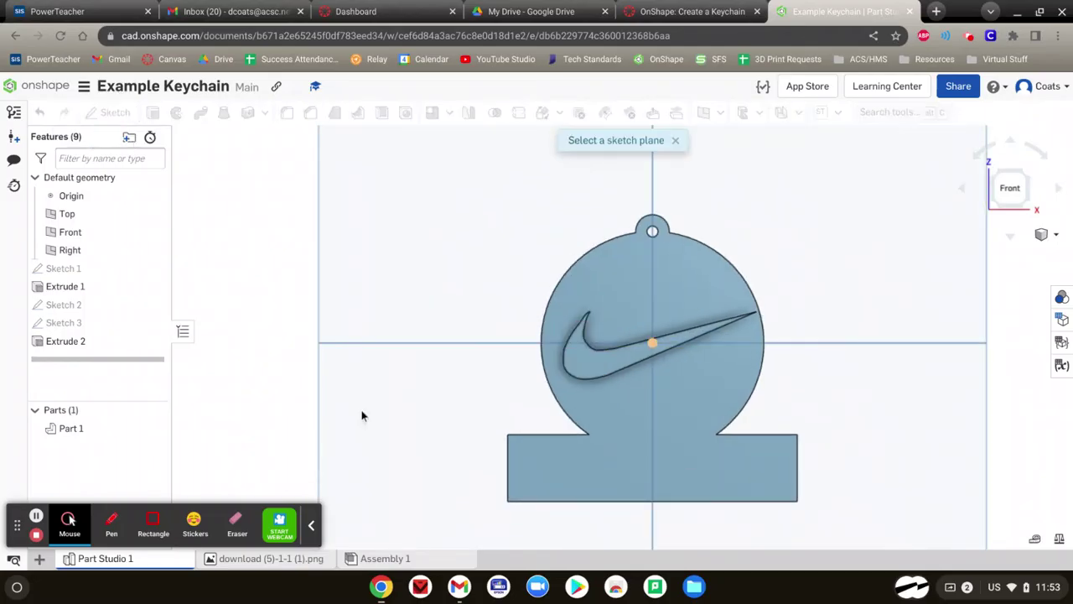
click(584, 475)
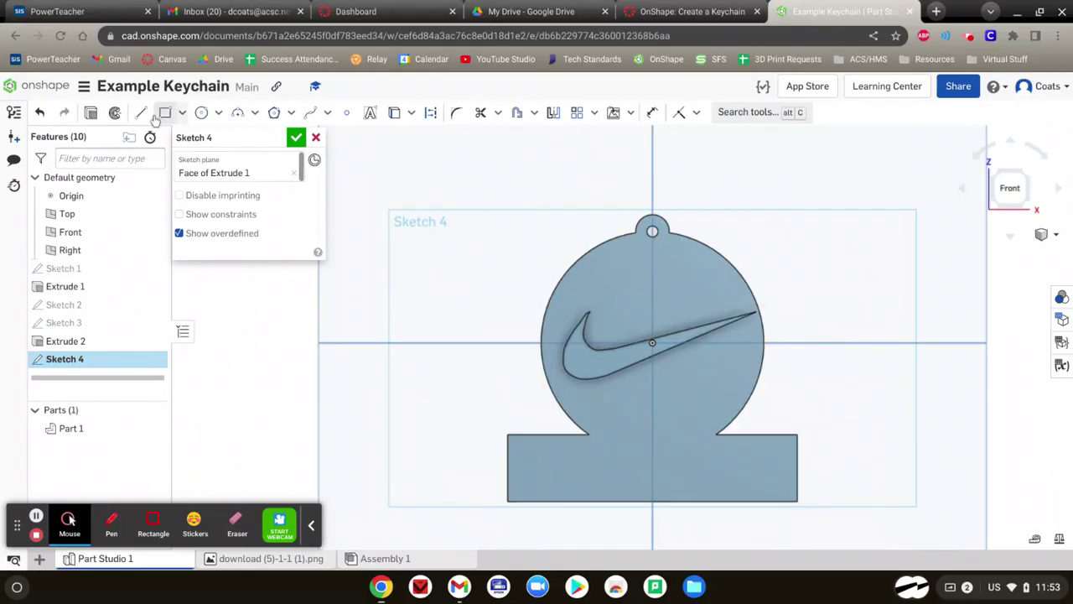
click(371, 112)
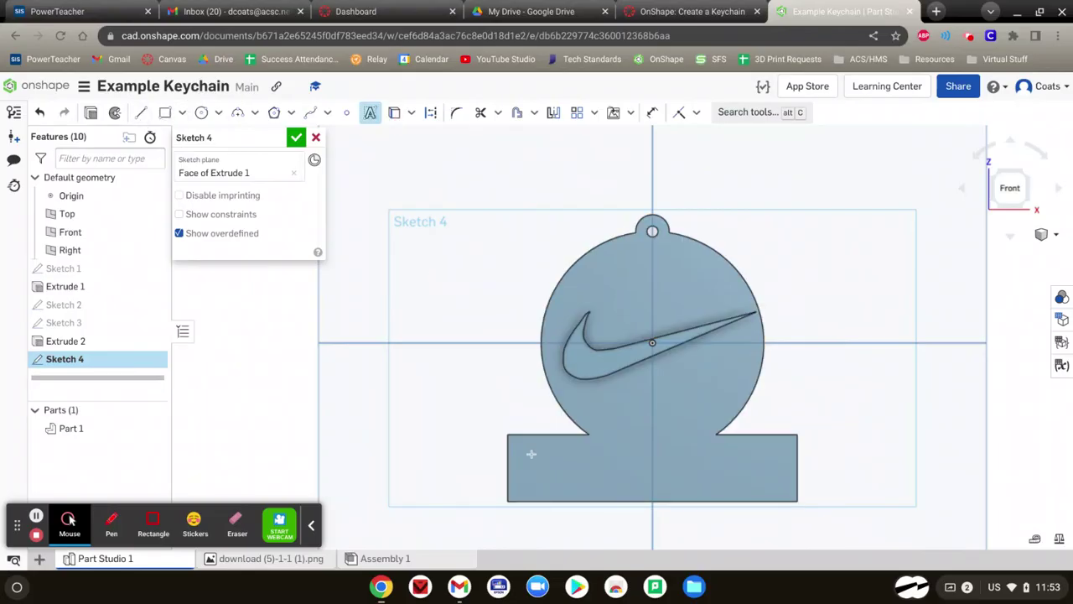
click(531, 491)
text(NIKE)
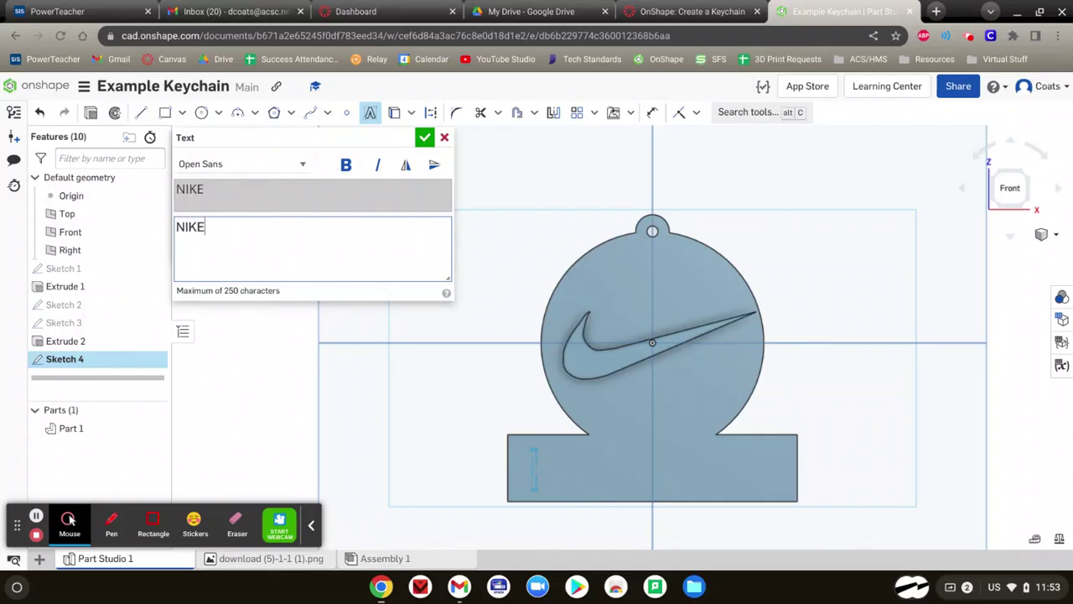
click(348, 165)
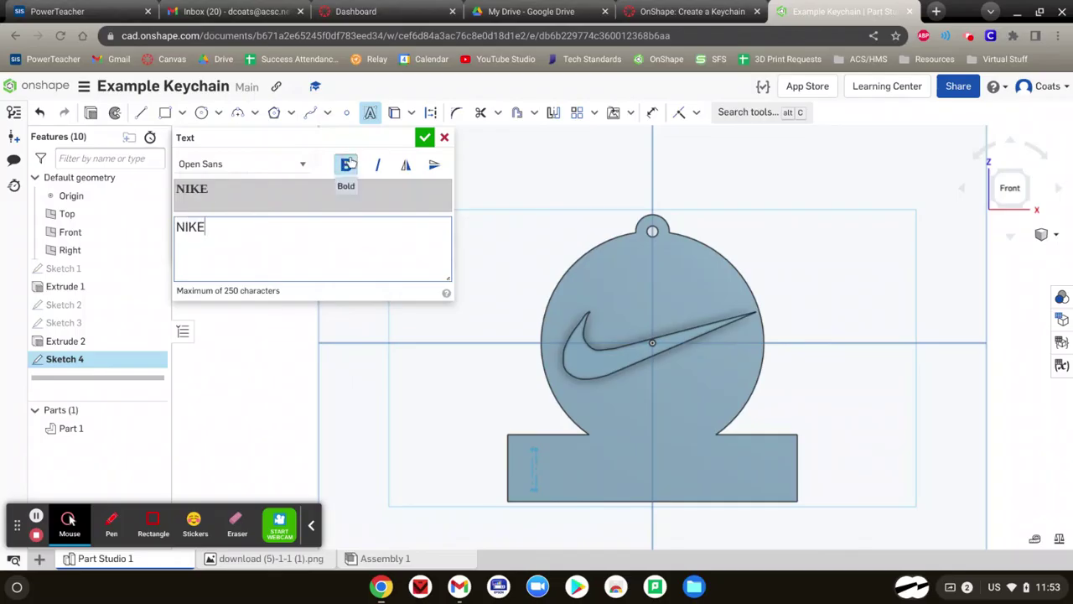
click(424, 138)
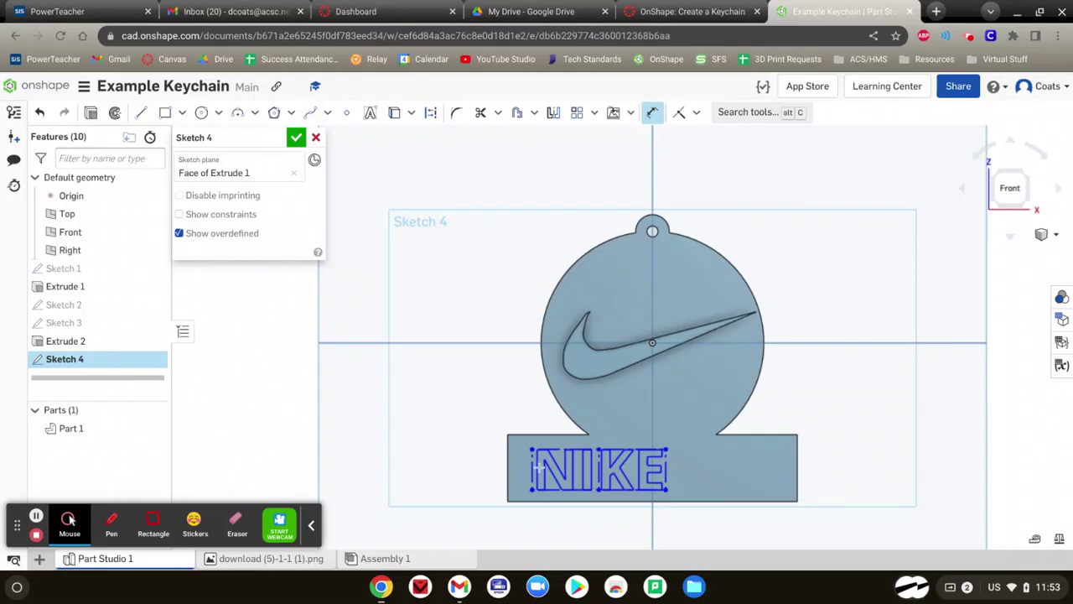
- Dimension the NIKE text box's width and set it to 1.4 in
click(667, 472)
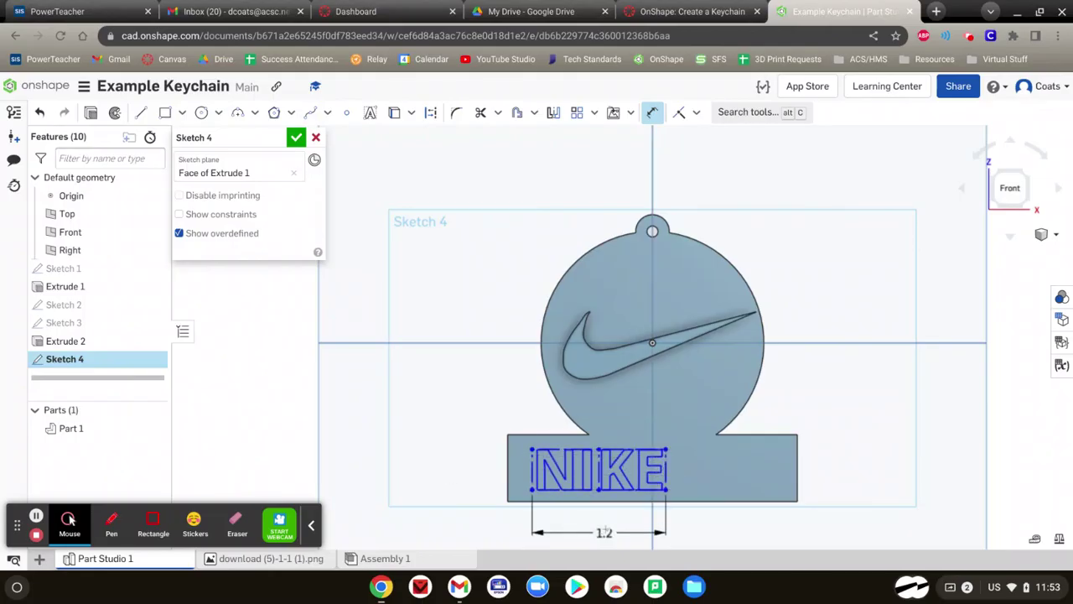
click(604, 531)
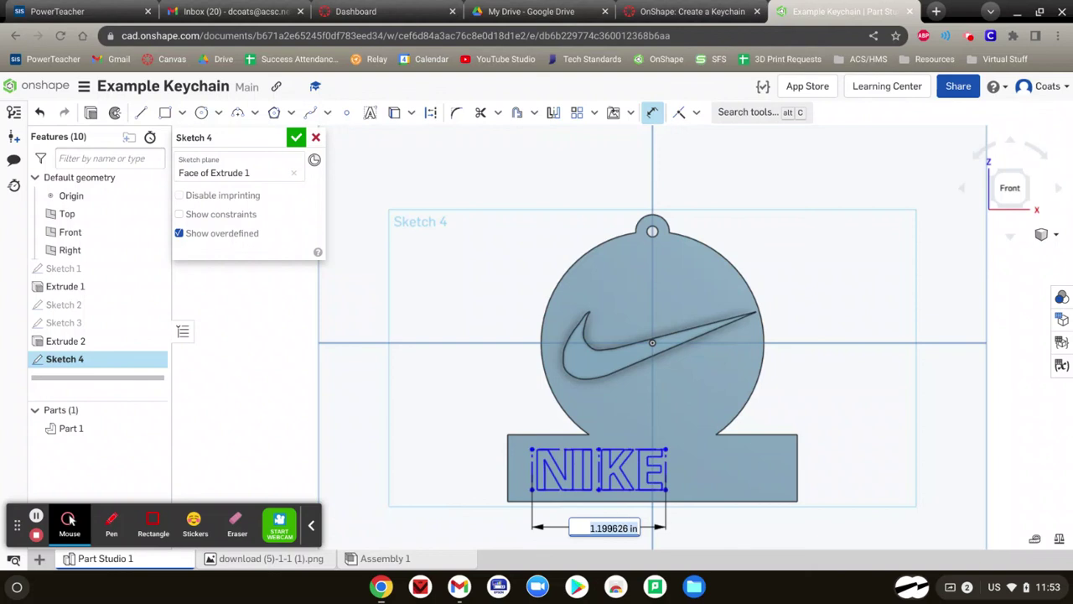
text(1.4)
key(Return)
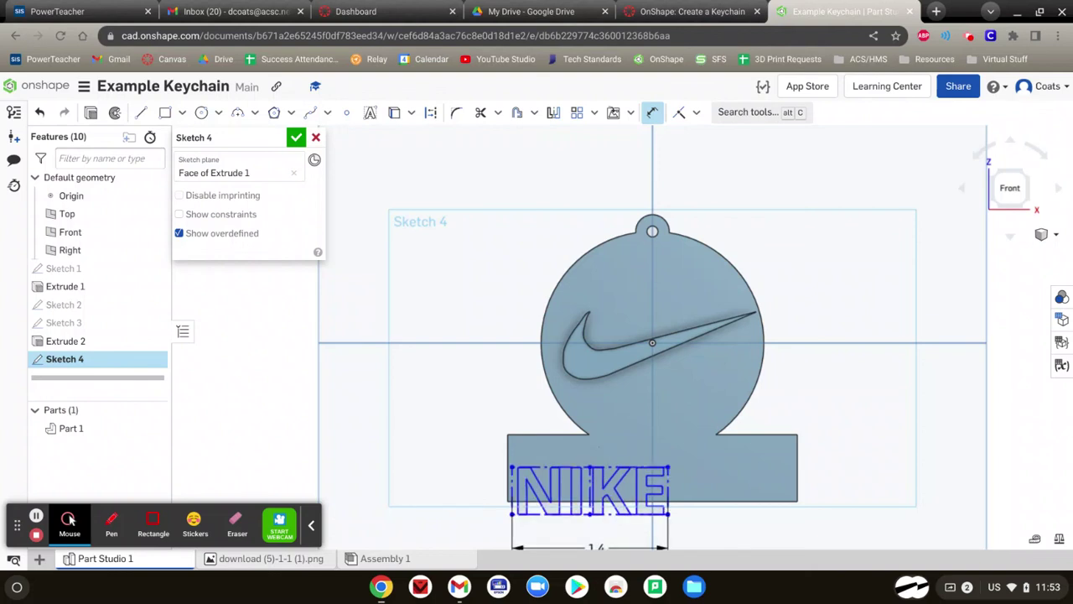
key(Escape)
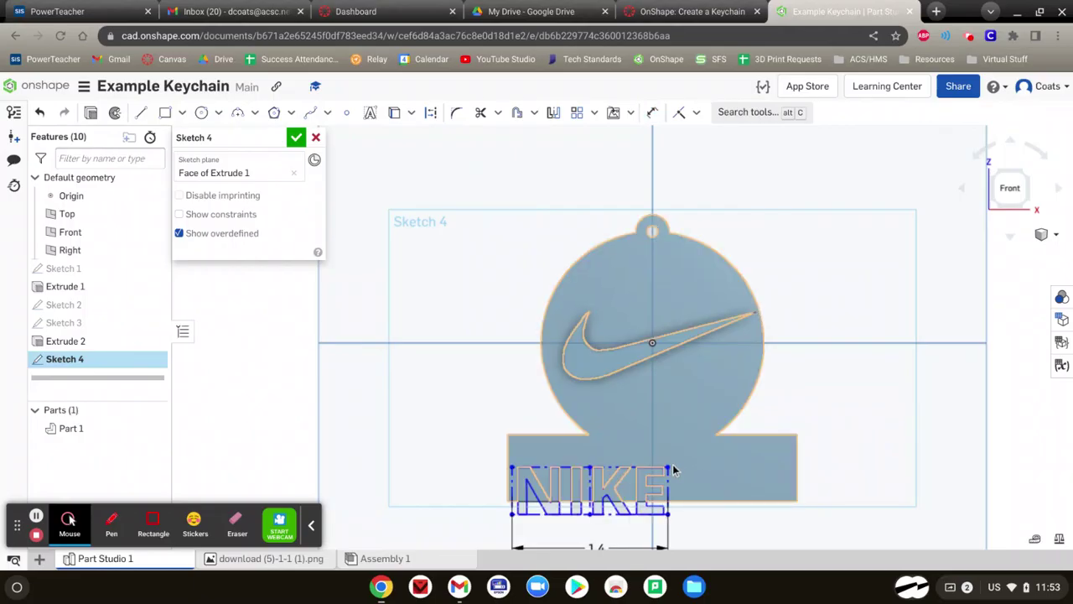
- Move the NIKE text so it is centred within the rectangular base, and finish the sketch
click(670, 472)
drag(670, 472, 732, 449)
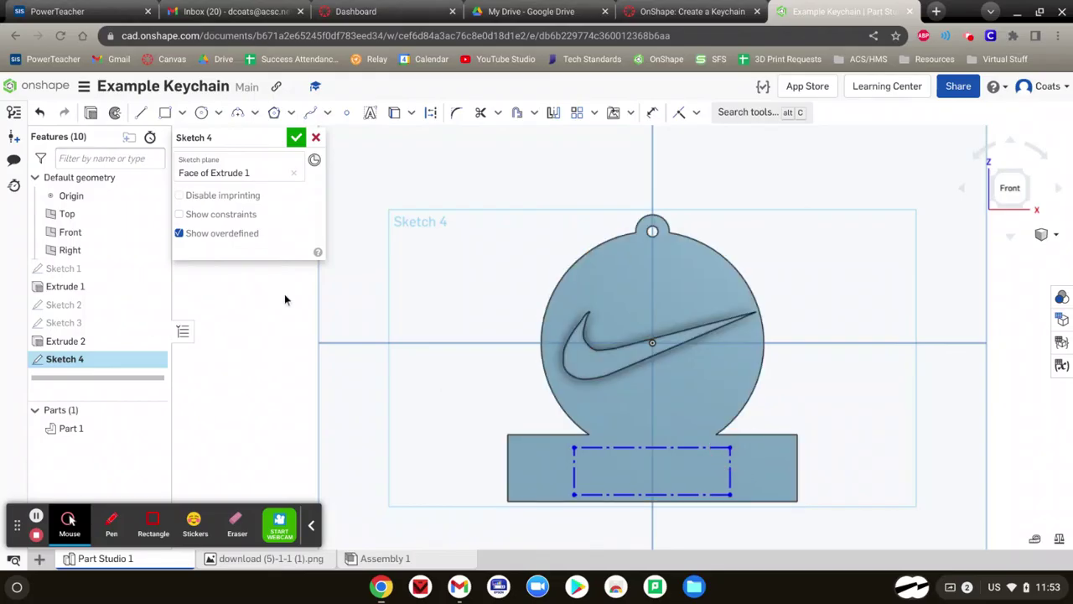
click(297, 137)
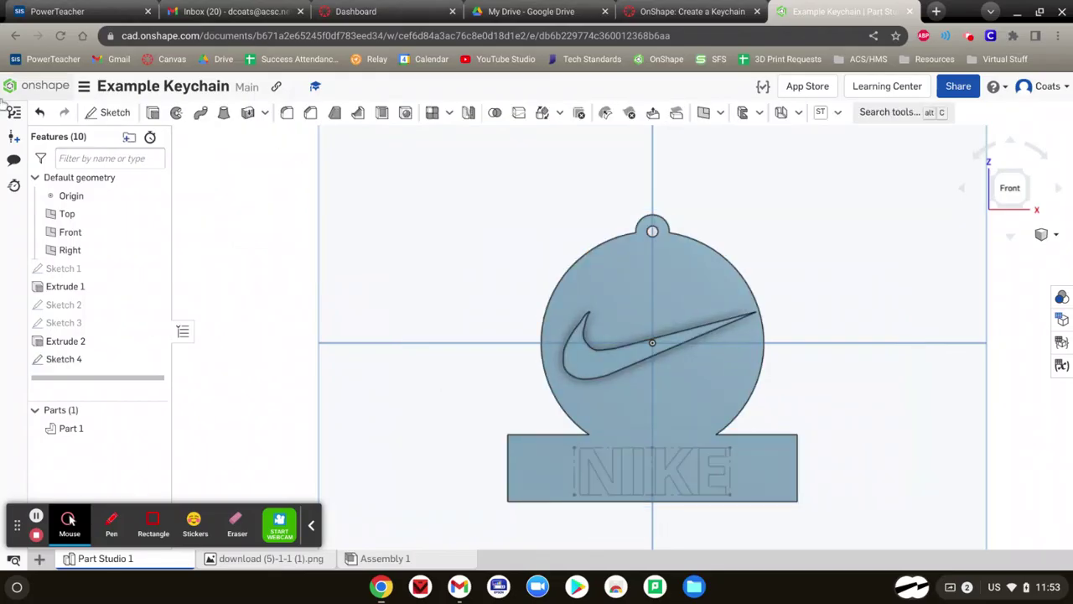
- Extrude the NIKE text sketch 0.1 in, added to the keychain body
click(153, 114)
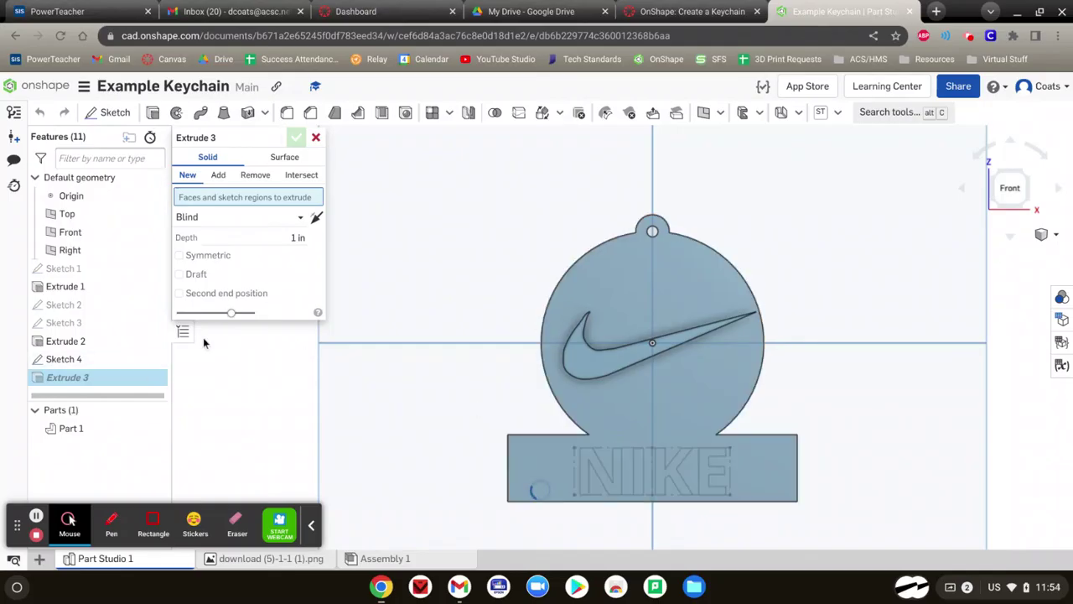
click(102, 360)
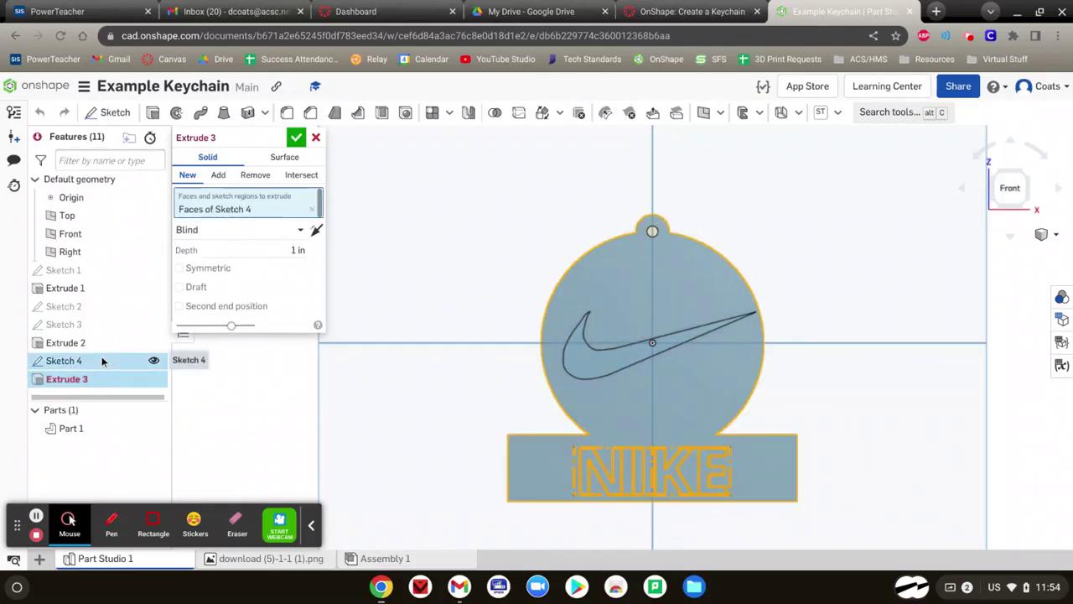
click(279, 247)
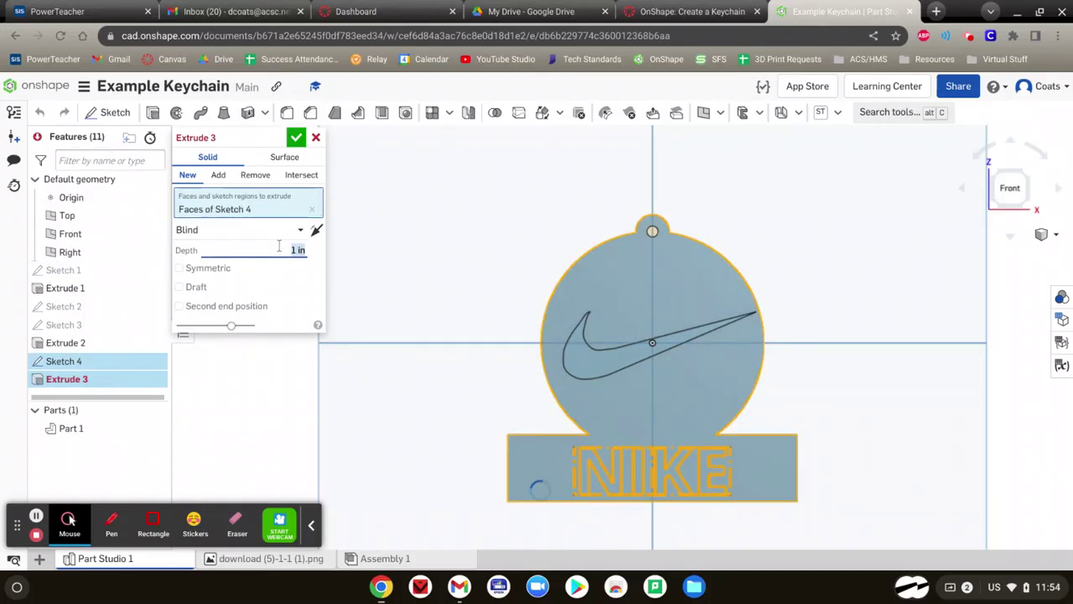
text(.1)
key(Return)
click(295, 139)
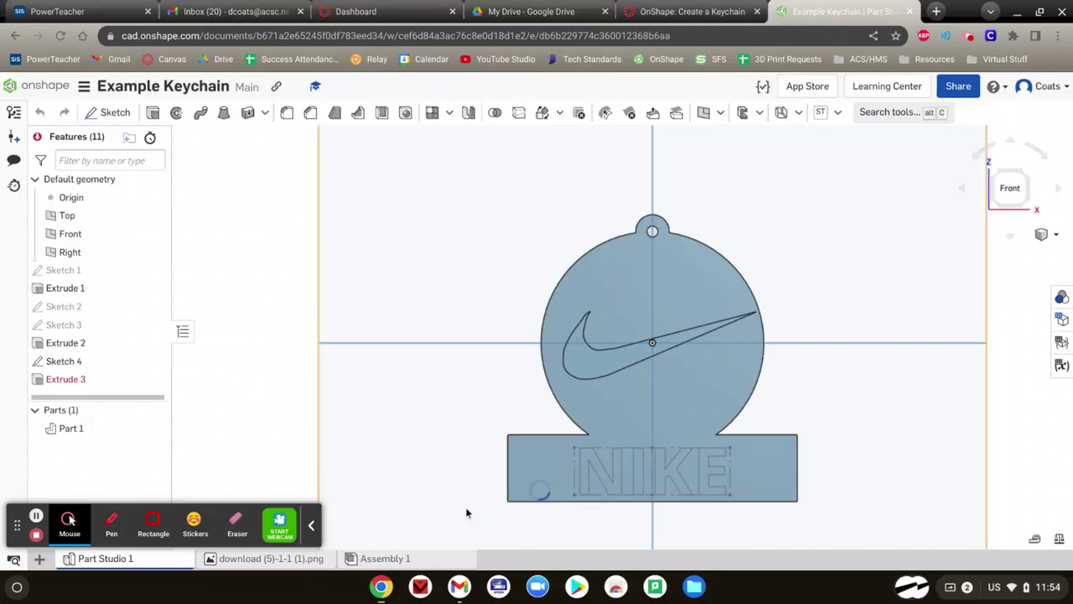
- Examine the raised swoosh and NIKE lettering on the keychain in an isometric view
click(1042, 234)
click(1040, 255)
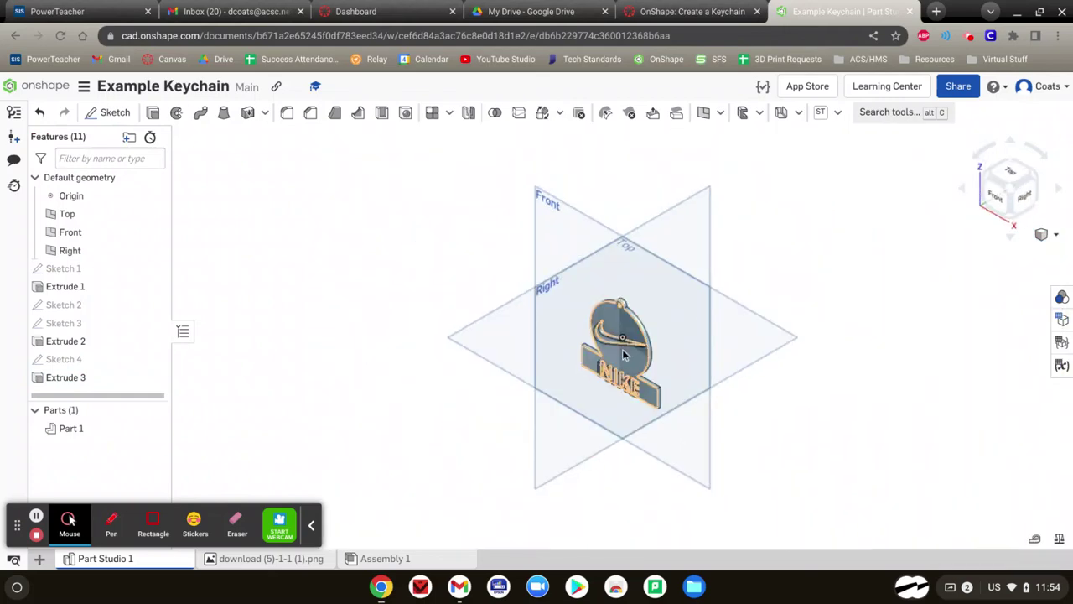
scroll(605, 346, up, 4)
scroll(605, 346, up, 2)
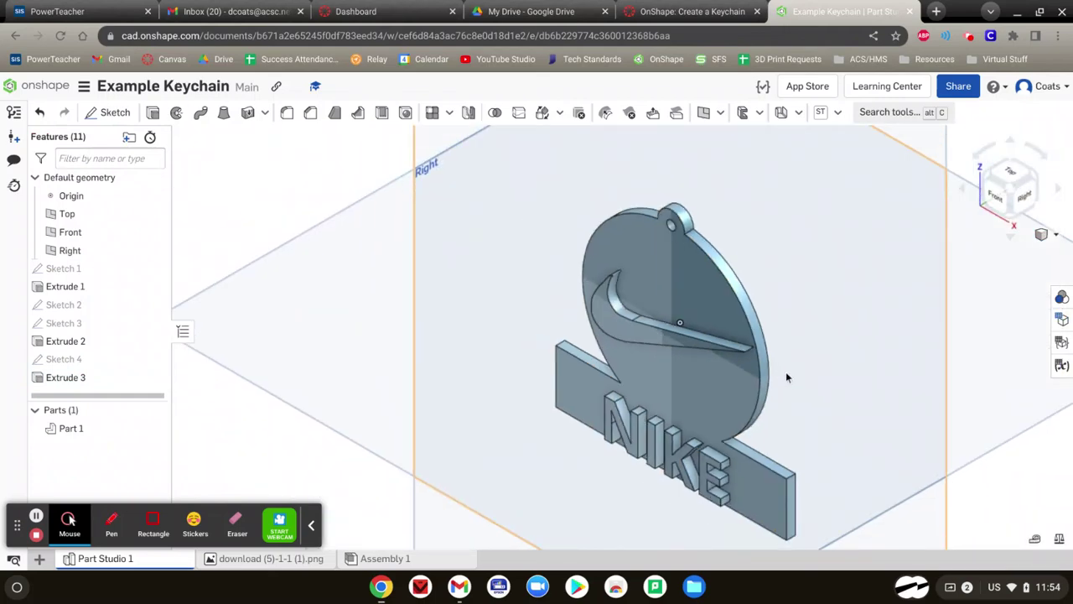
scroll(375, 374, down, 3)
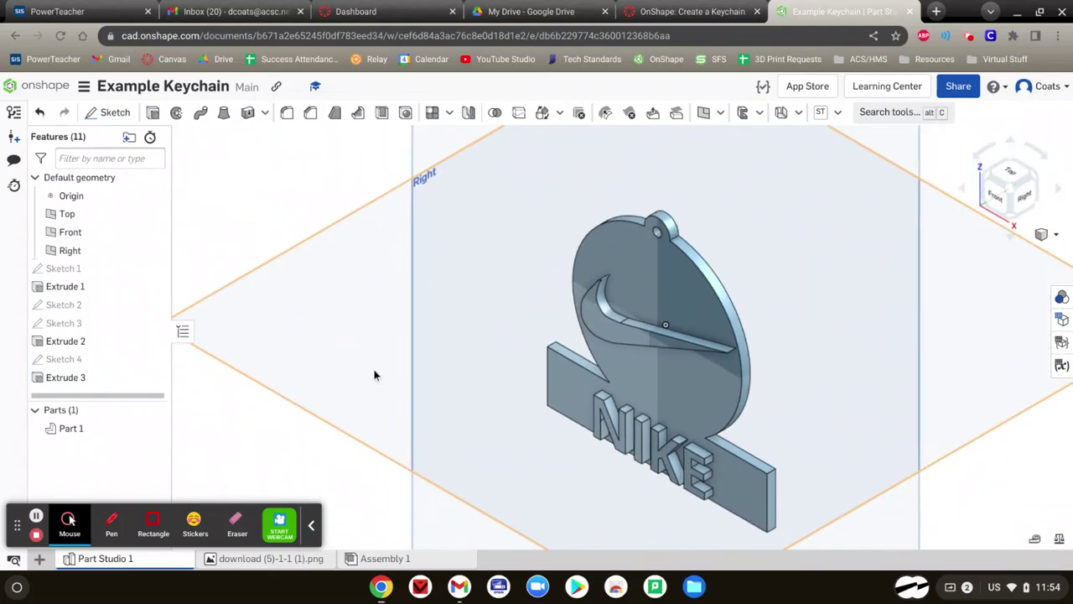